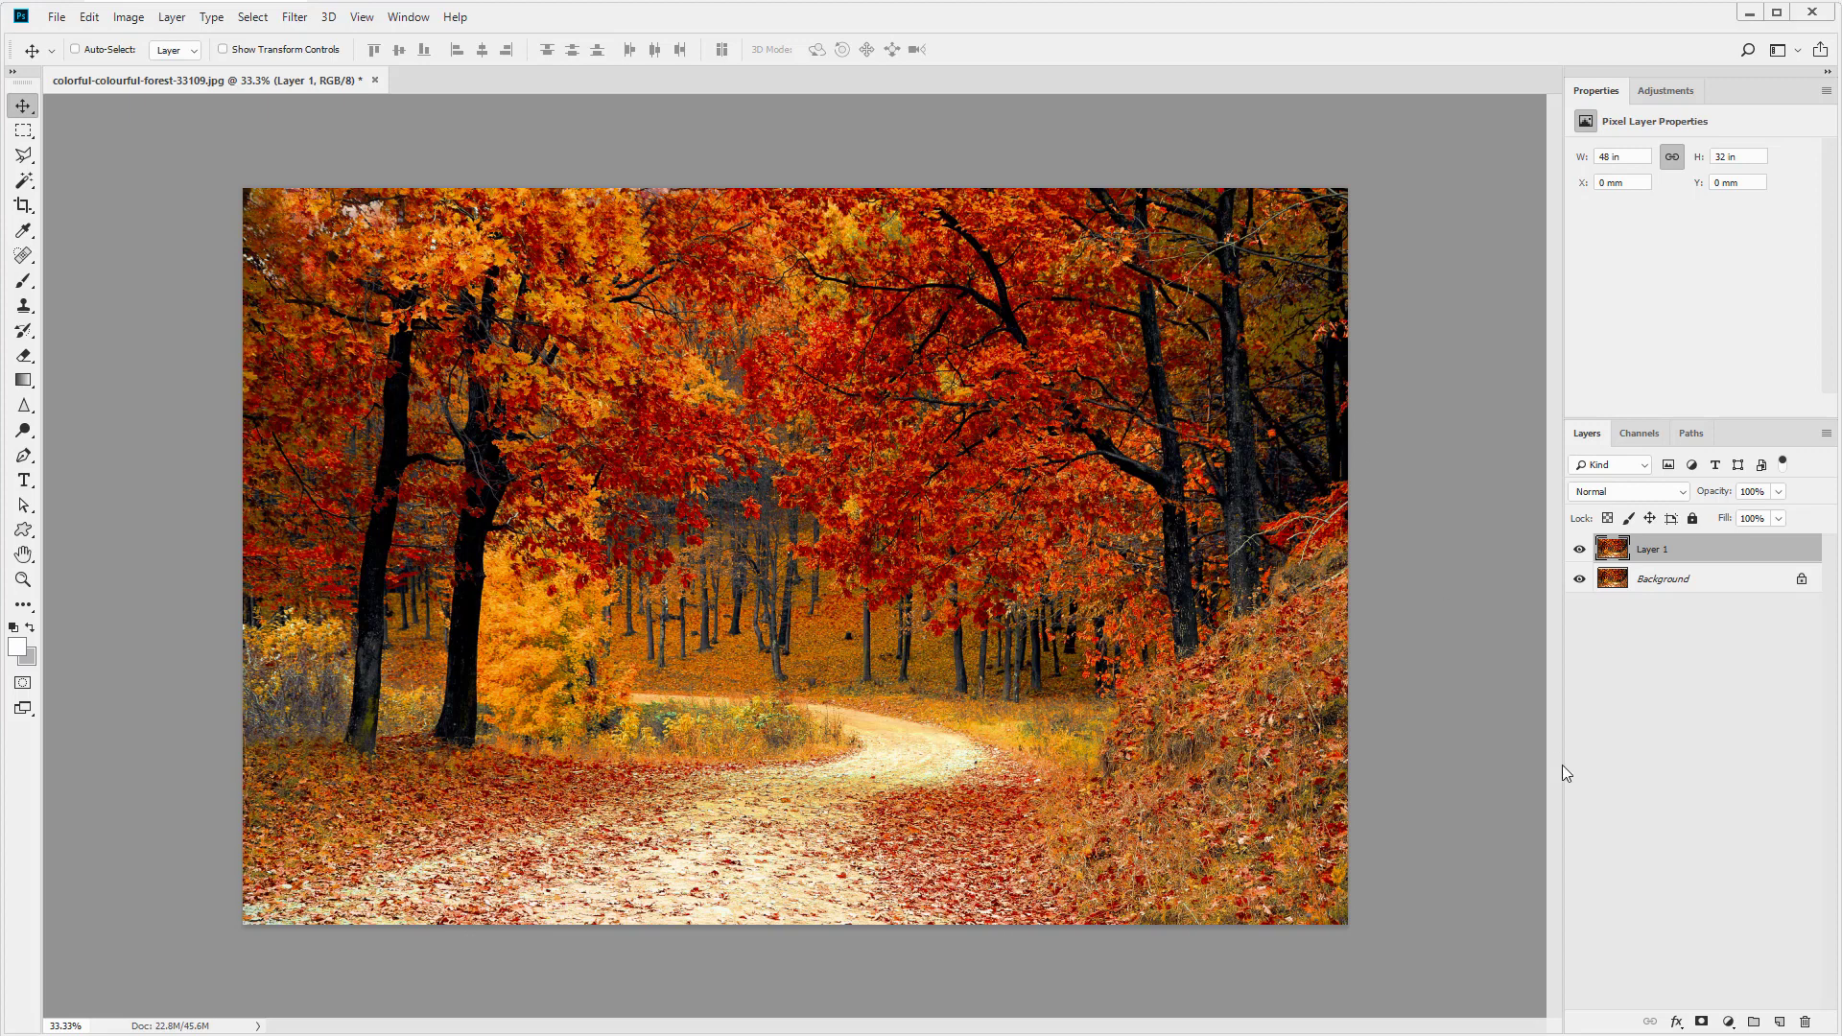
- Add a Solid Color fill layer in red over the forest photo, then hide it
{"action": "left_click", "coordinate": [1727, 1022]}
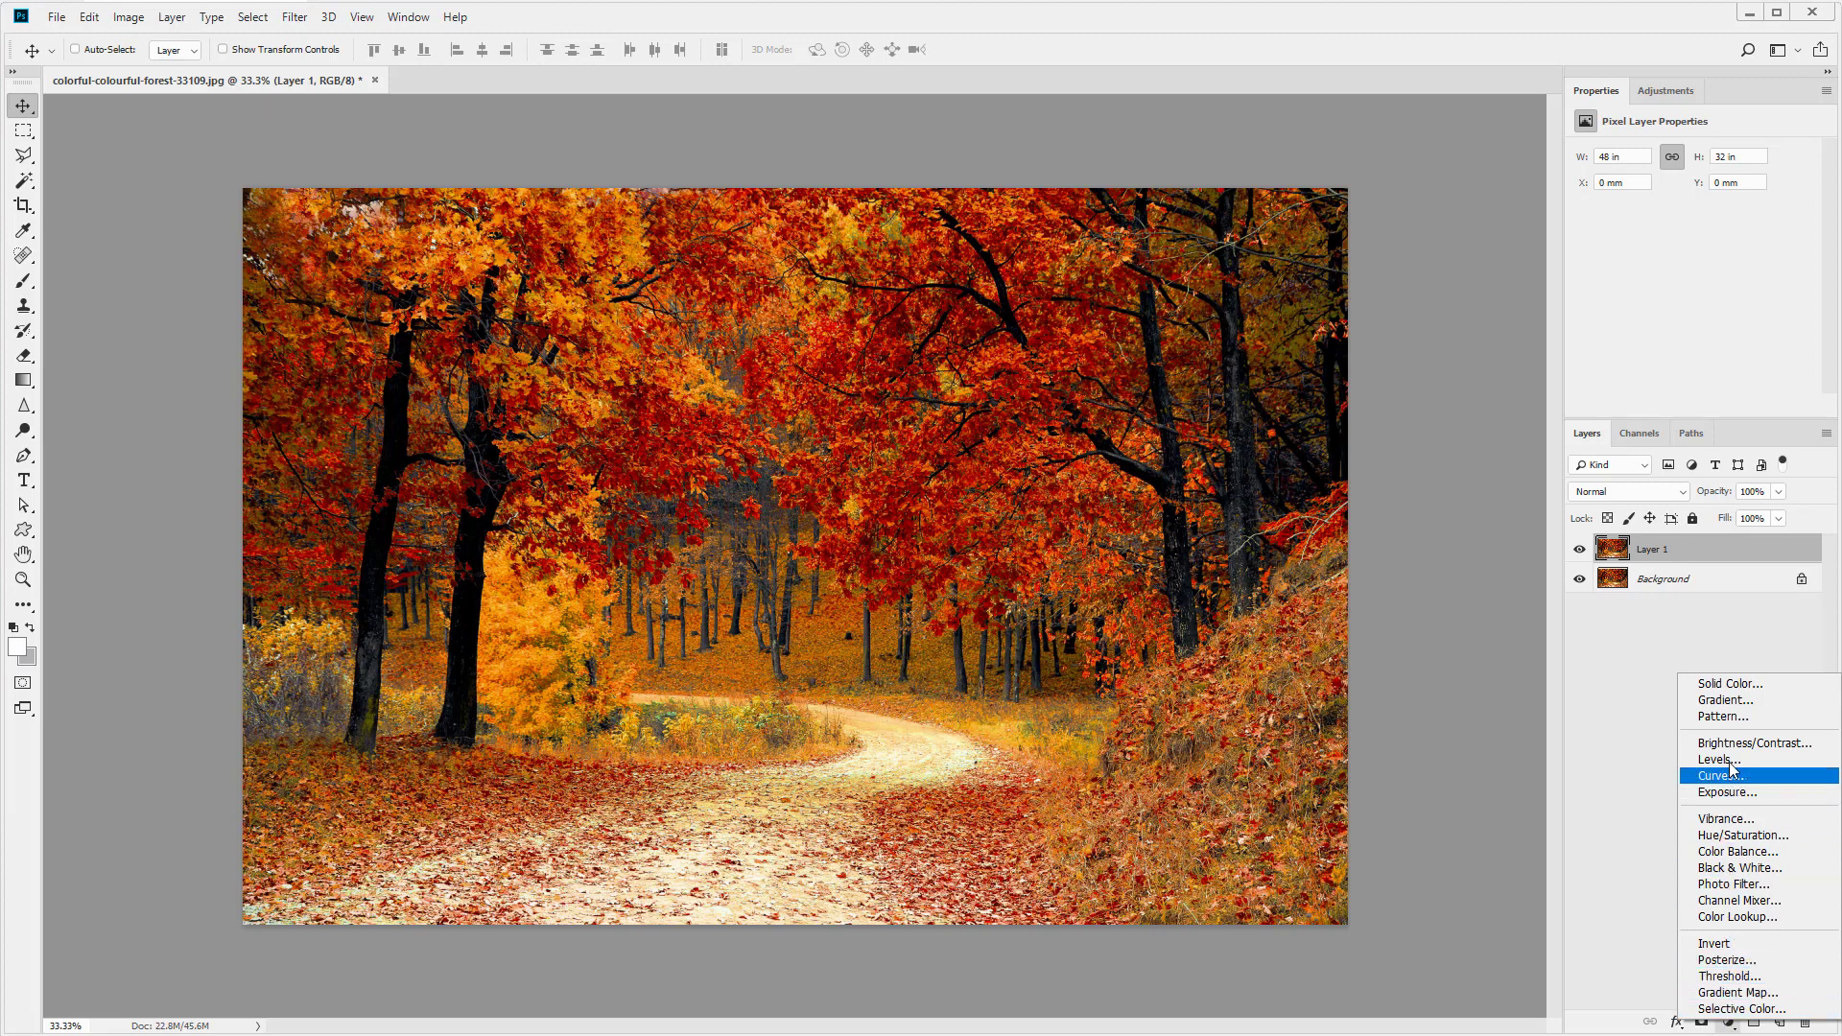
{"action": "left_click", "coordinate": [1731, 684]}
{"action": "left_click", "coordinate": [961, 422]}
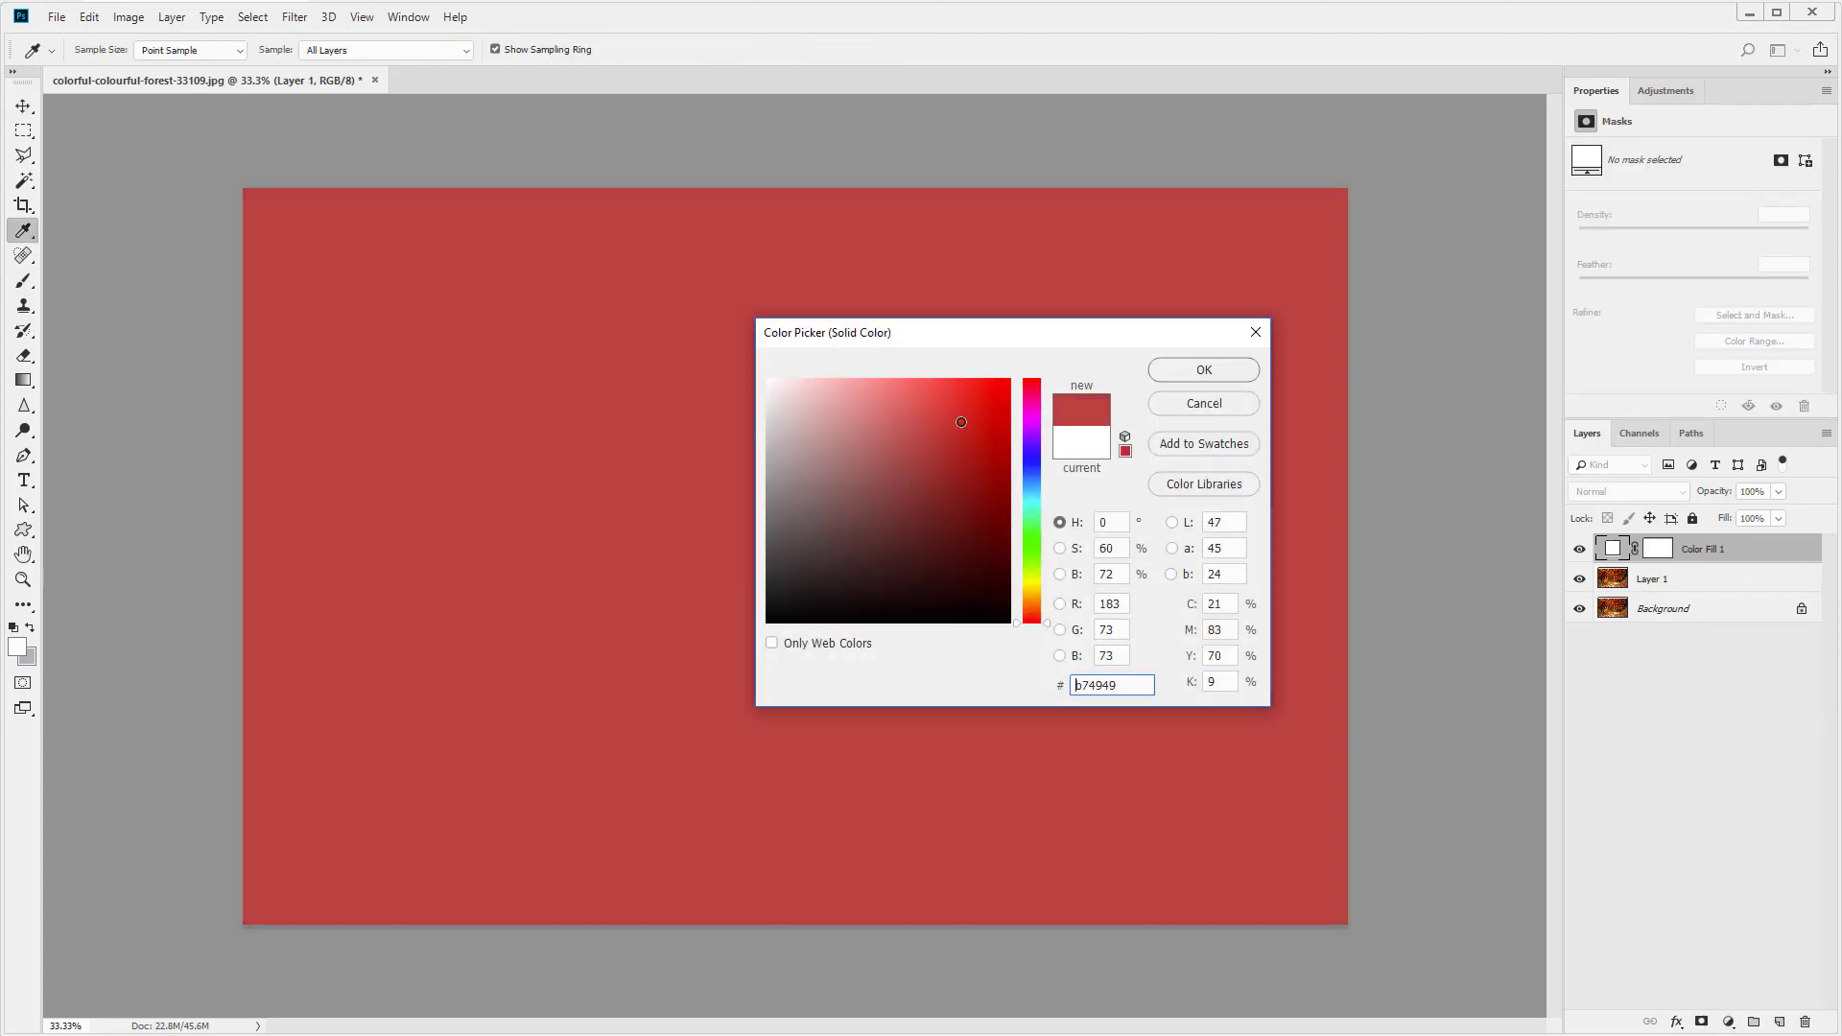
{"action": "left_click", "coordinate": [988, 420]}
{"action": "left_click", "coordinate": [1204, 369]}
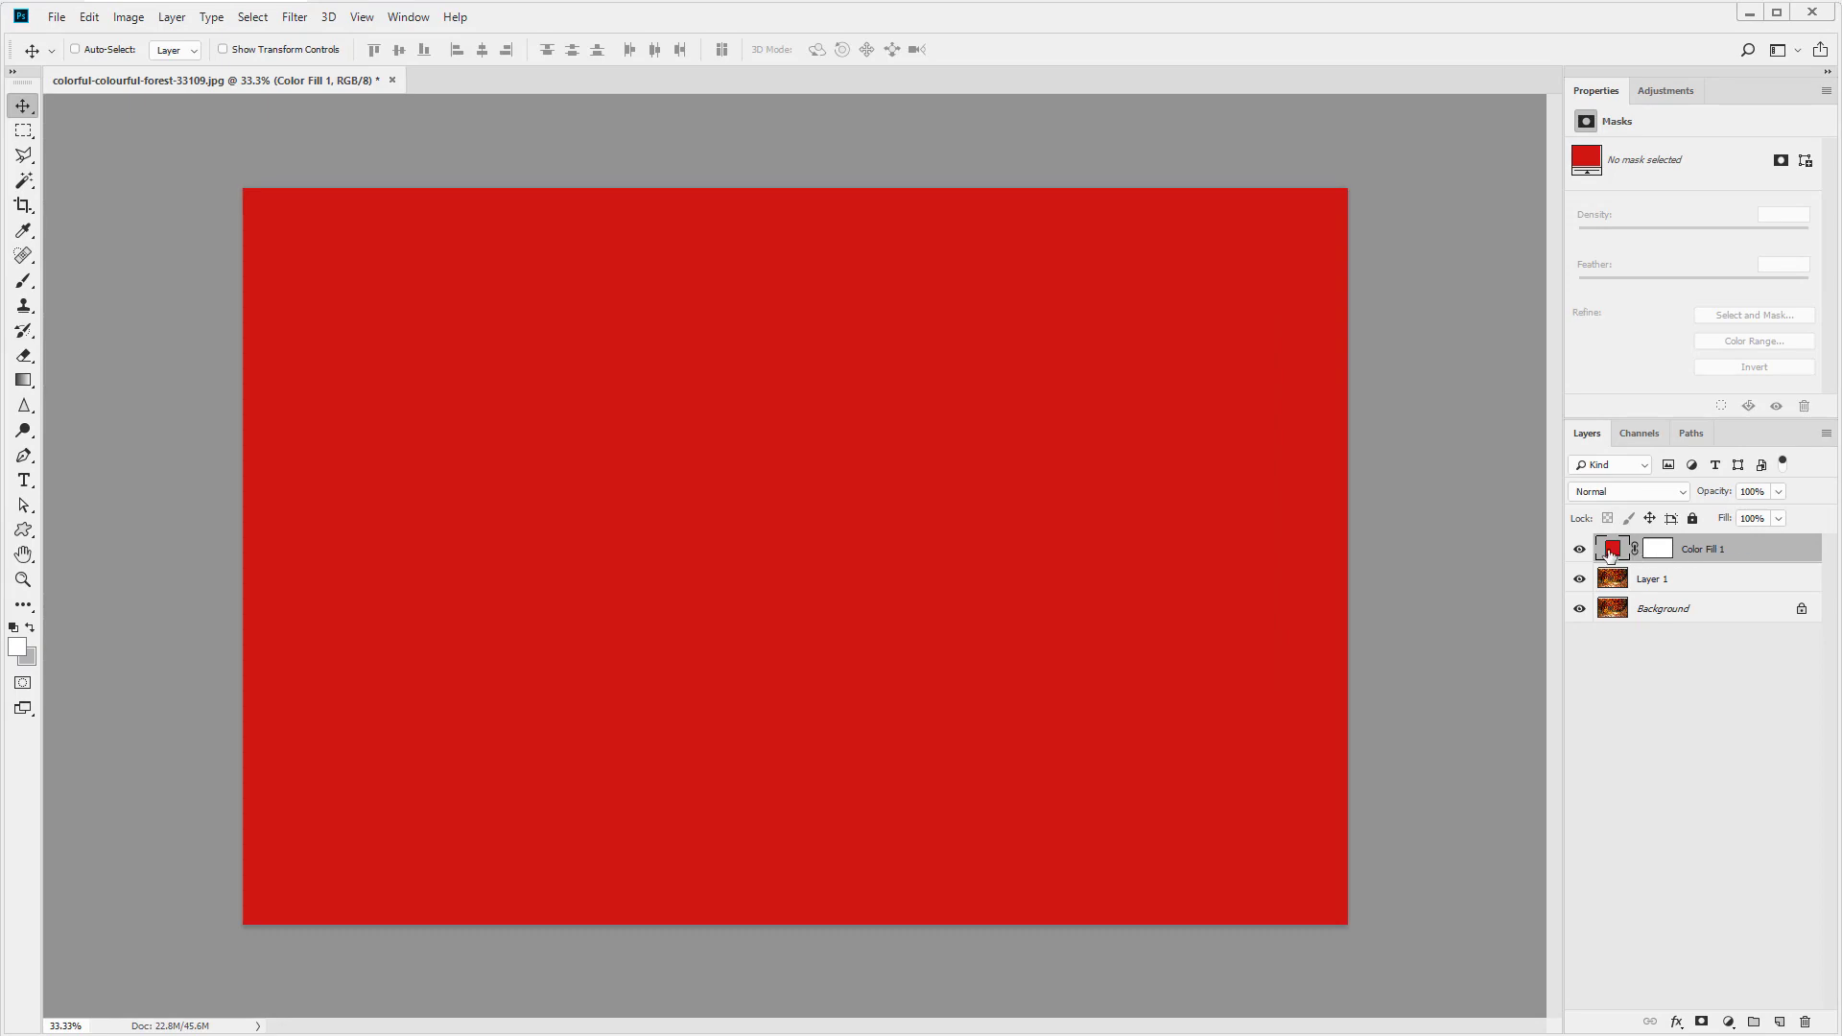
{"action": "left_click", "coordinate": [1579, 548]}
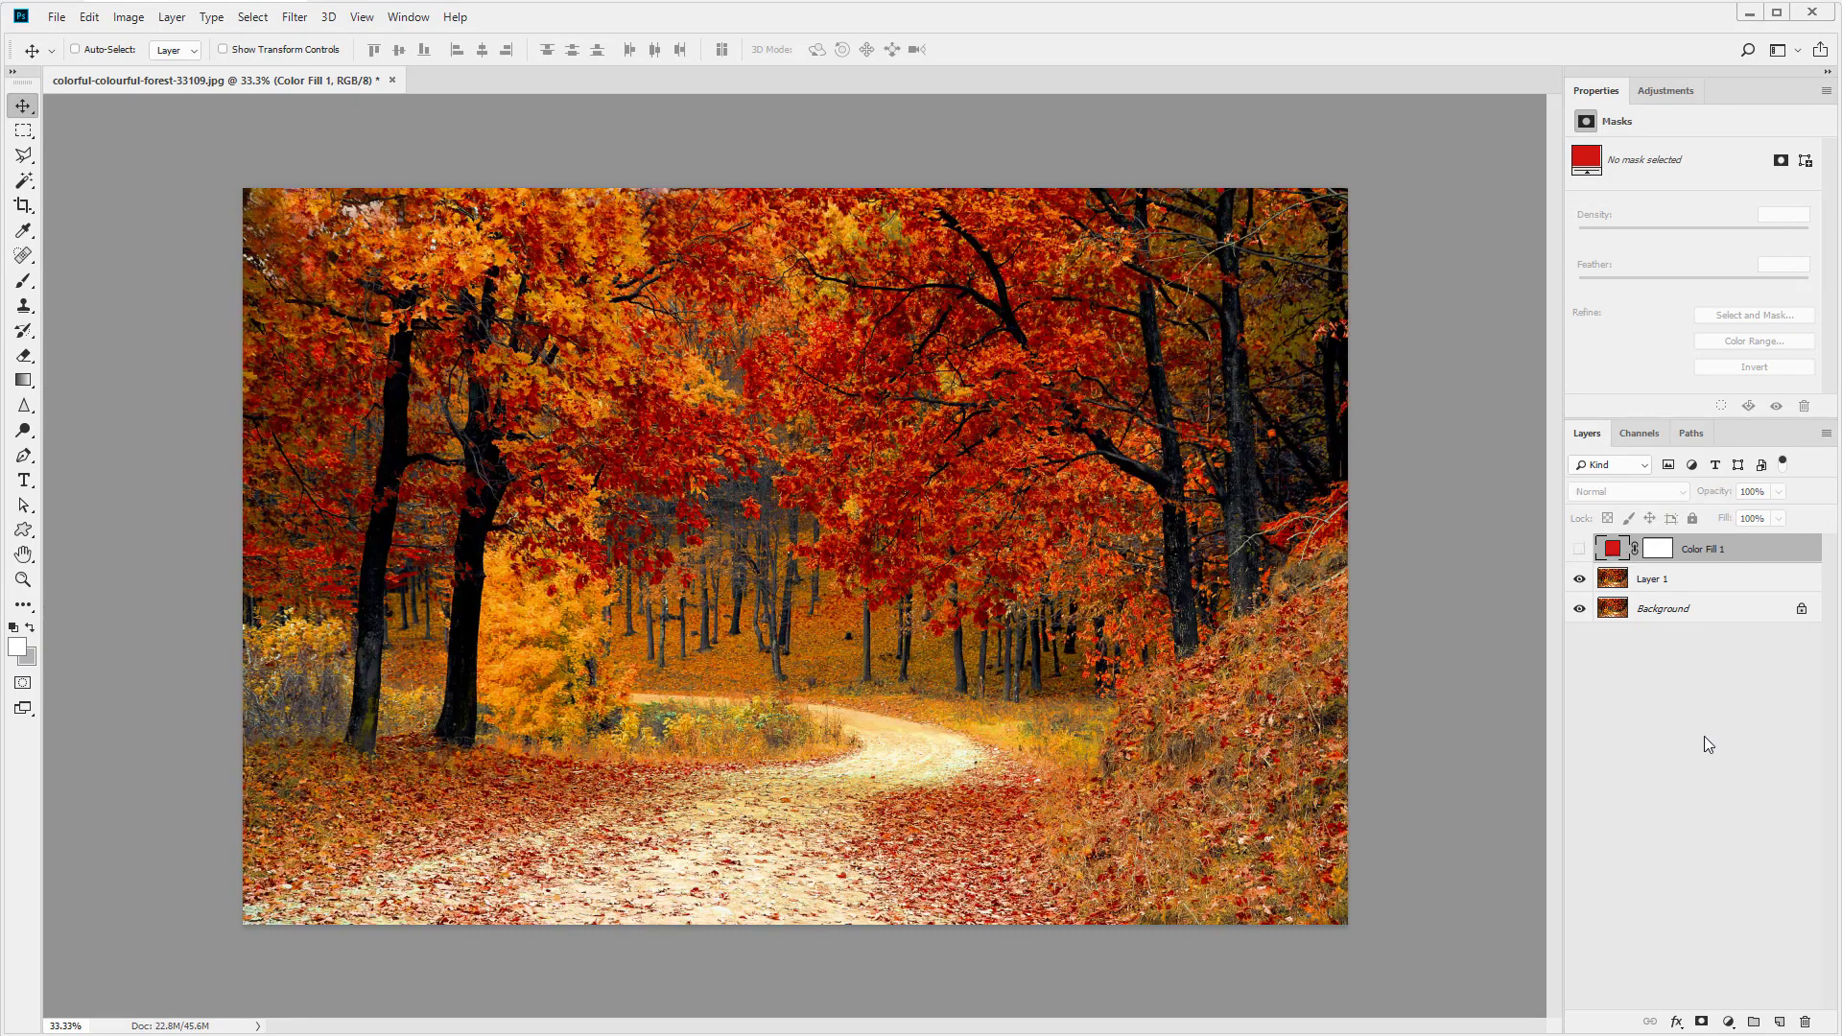
- Add a Gradient fill layer with the default linear 90° gradient, then hide it
{"action": "left_click", "coordinate": [1727, 1022]}
{"action": "left_click", "coordinate": [1732, 699]}
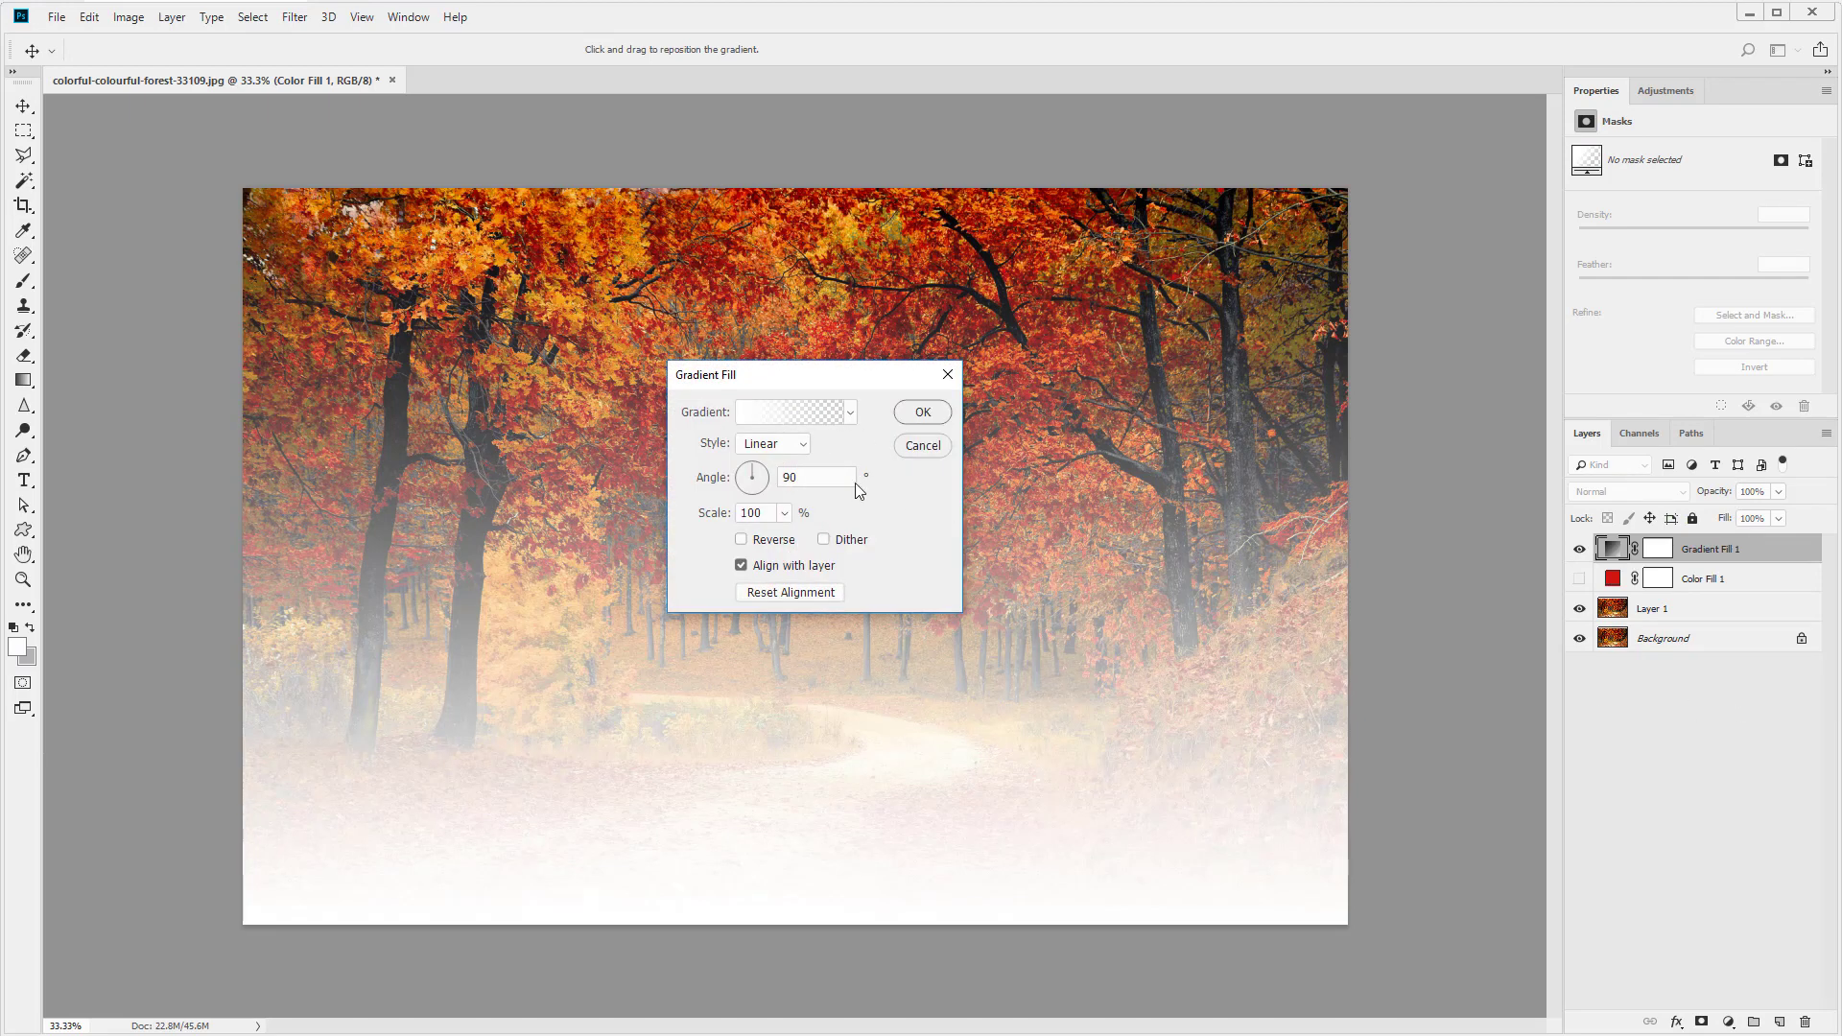
{"action": "left_click", "coordinate": [922, 412]}
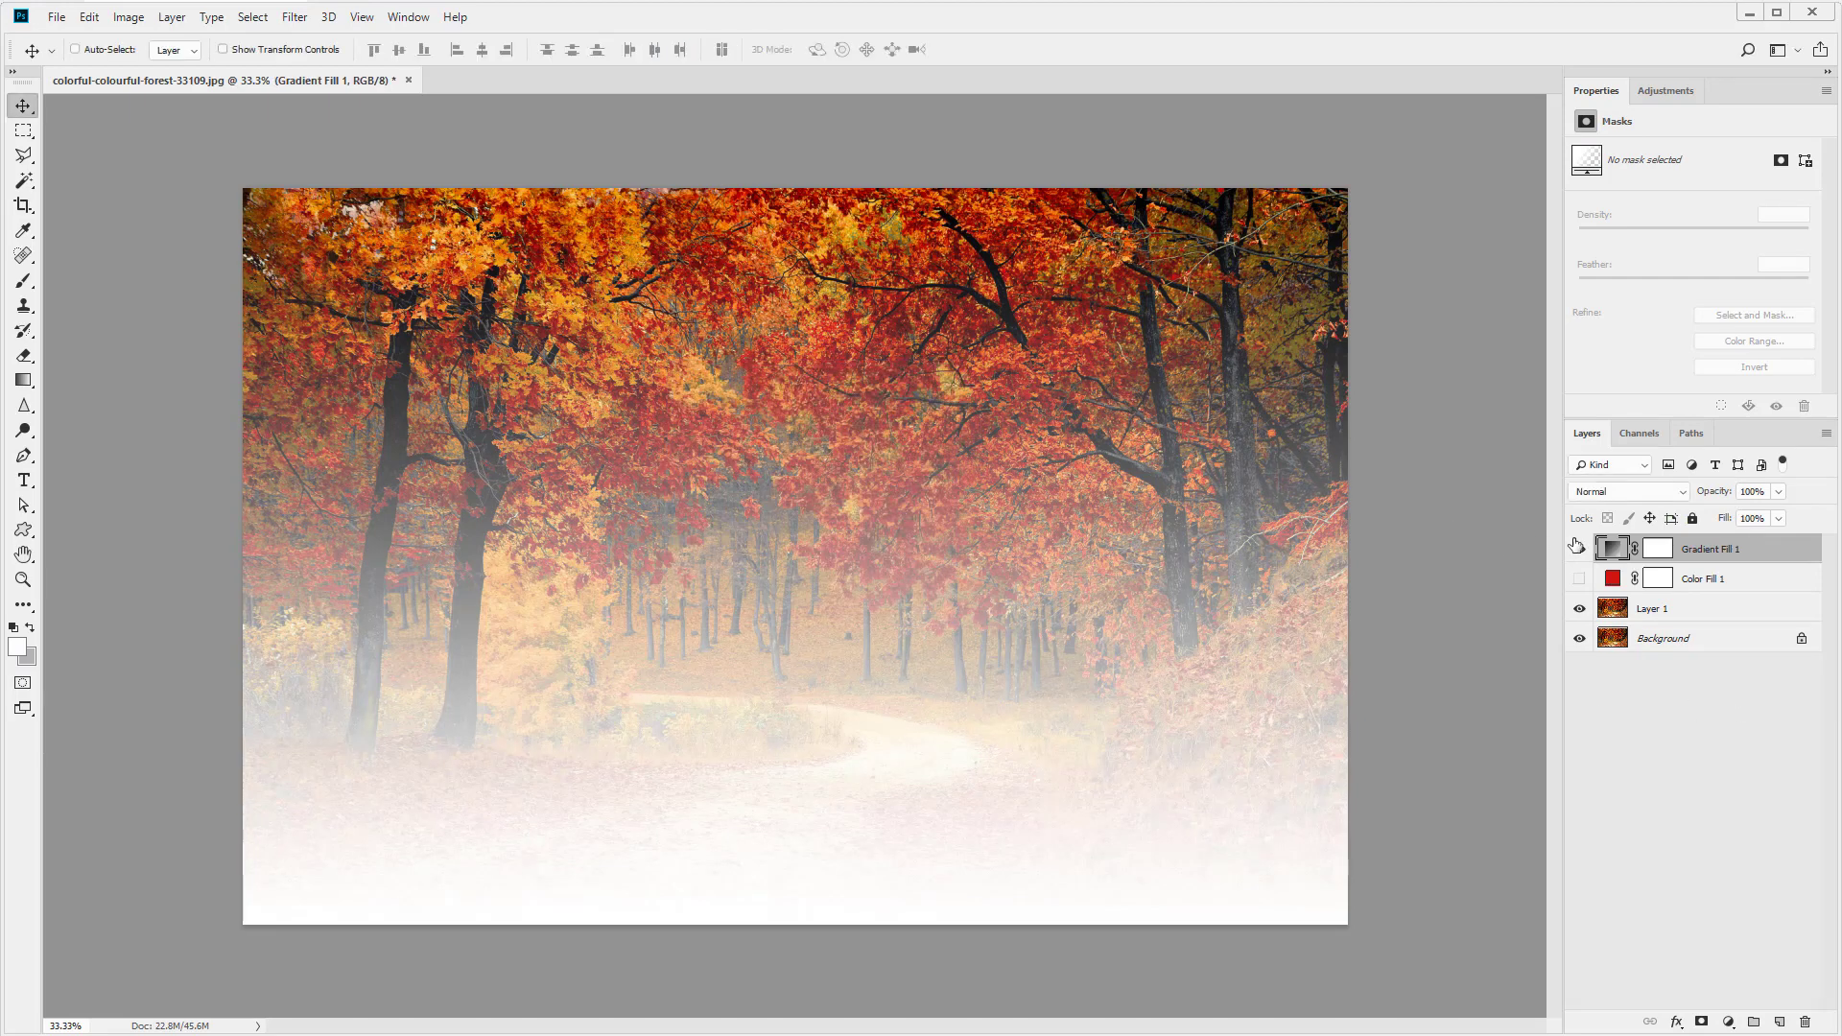
{"action": "left_click", "coordinate": [1578, 548]}
- Add a Pattern fill layer at 100% scale, then hide it
{"action": "left_click", "coordinate": [1727, 1022]}
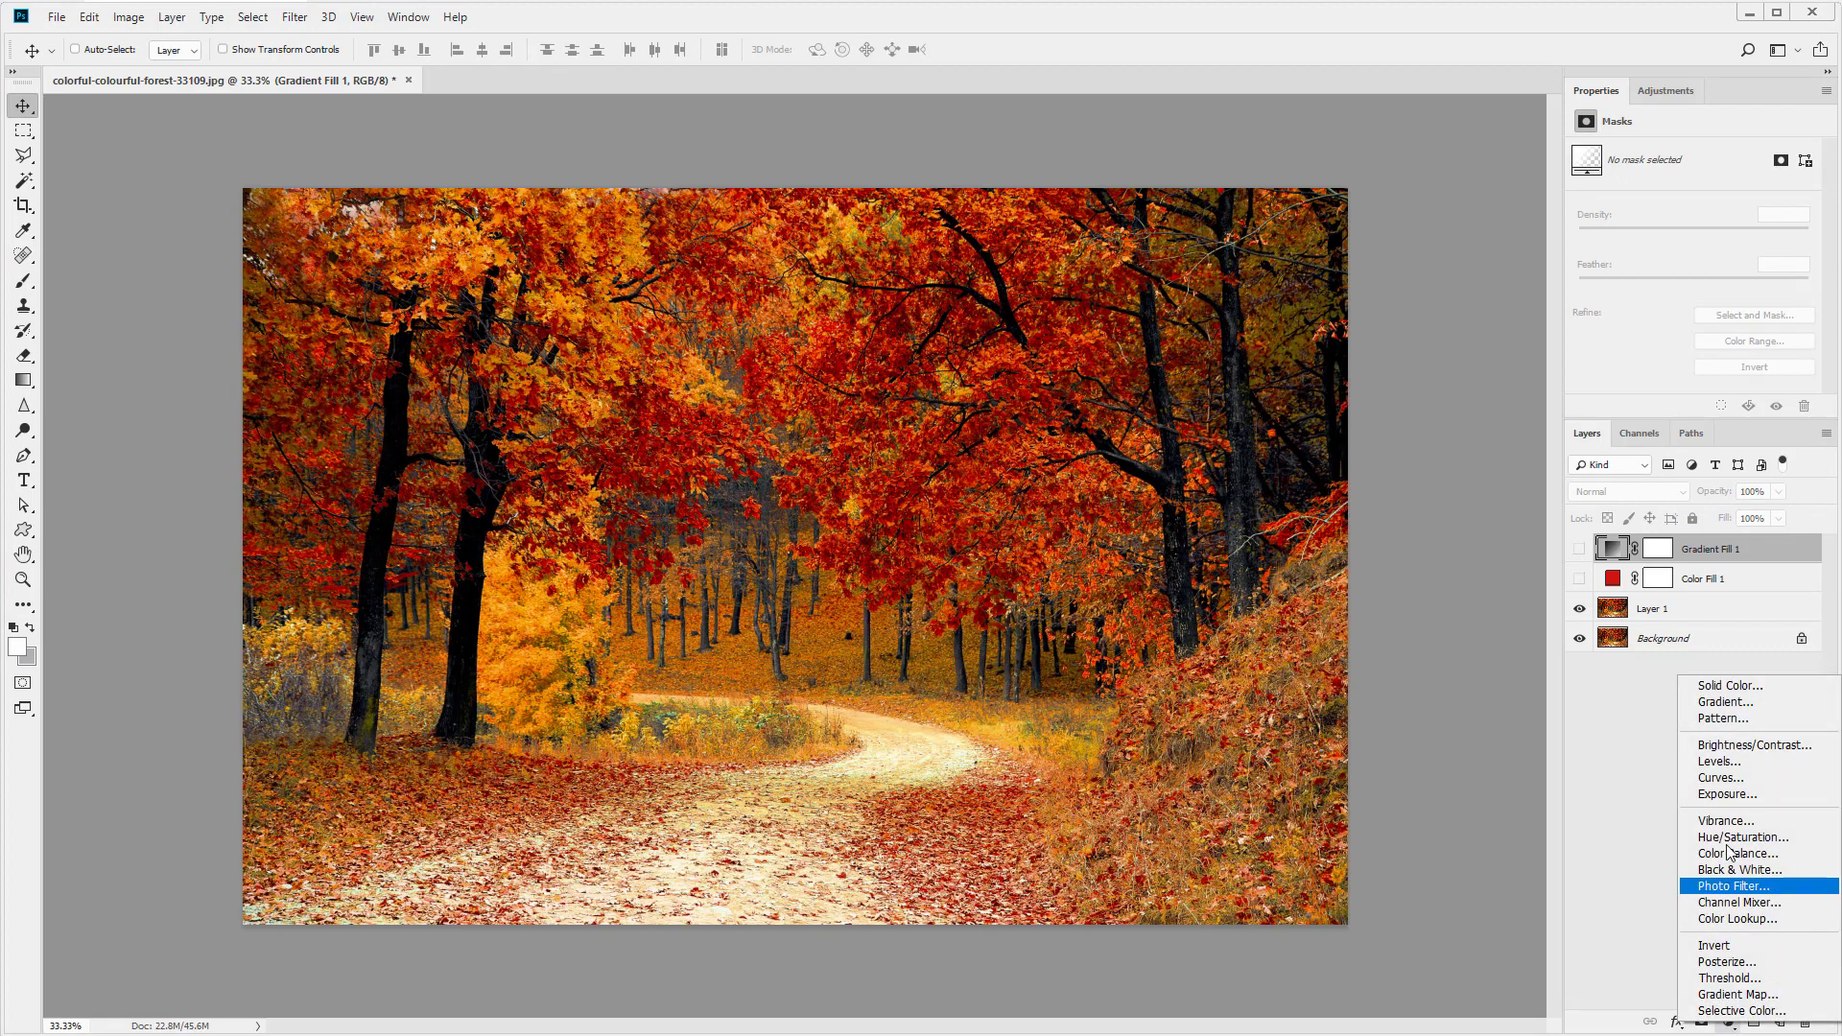
{"action": "left_click", "coordinate": [1727, 718]}
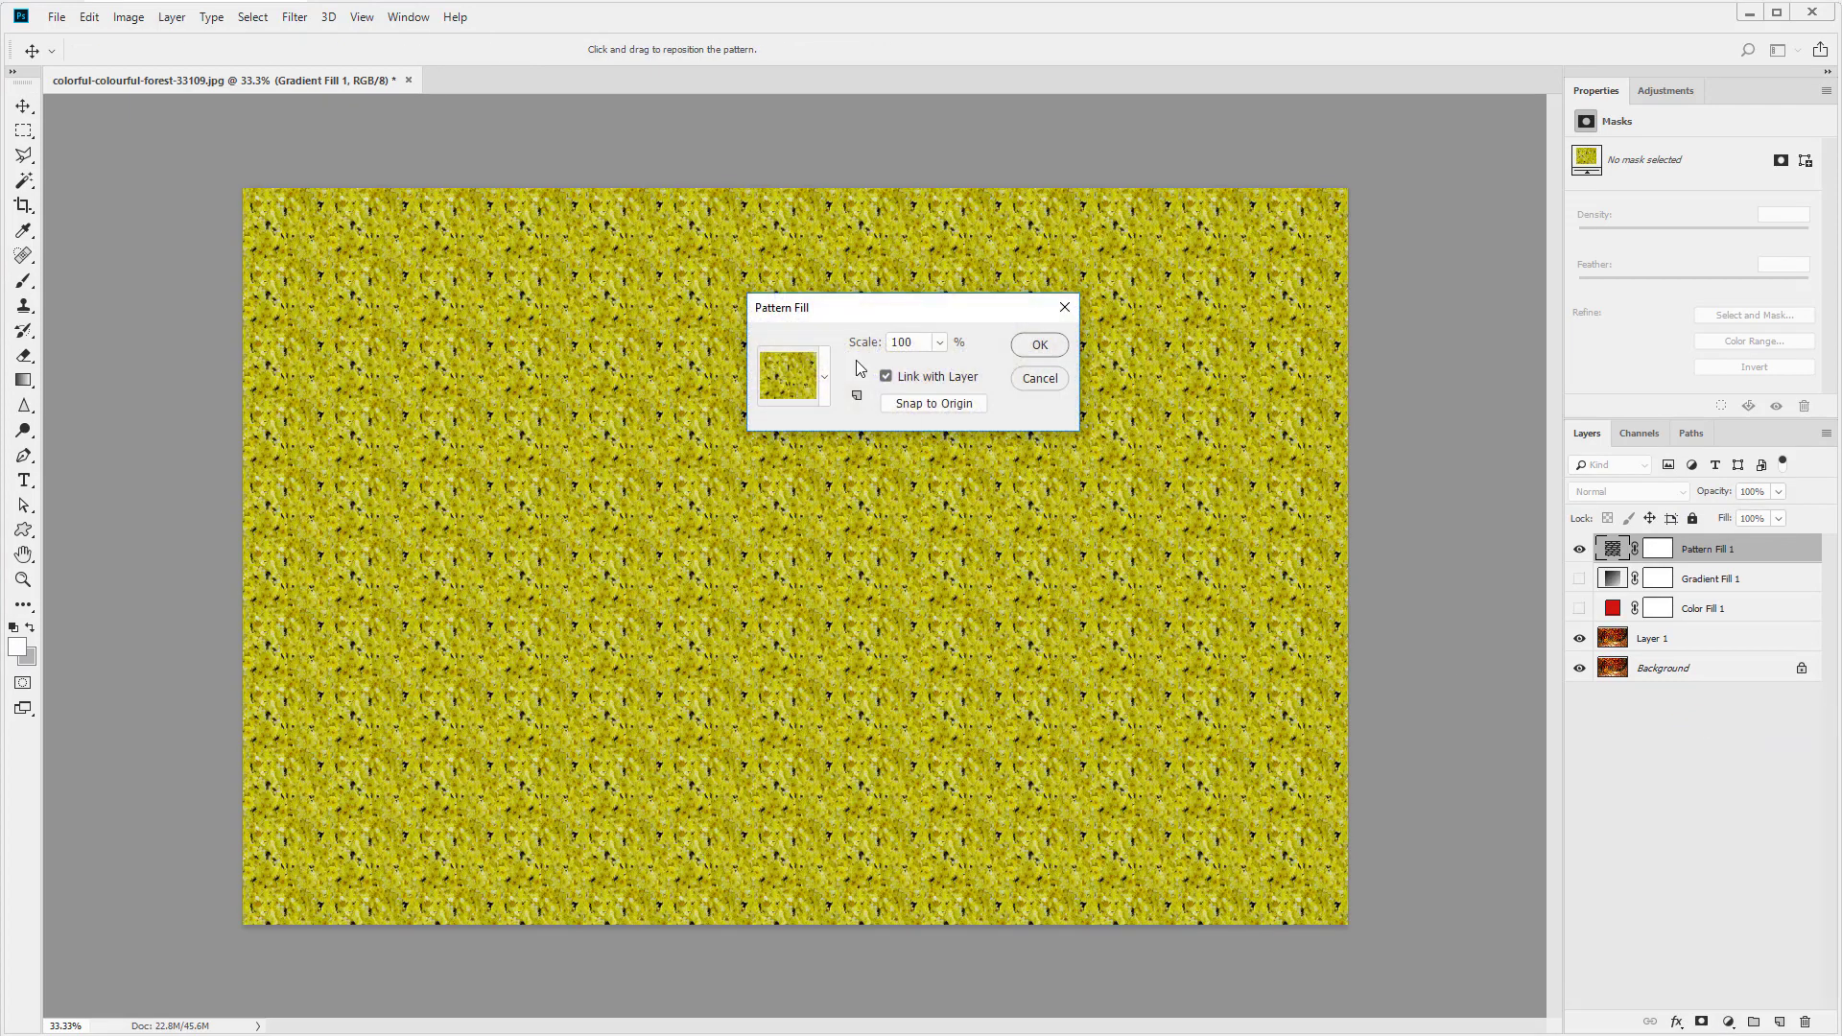
{"action": "left_click", "coordinate": [1040, 344]}
{"action": "left_click", "coordinate": [1579, 549]}
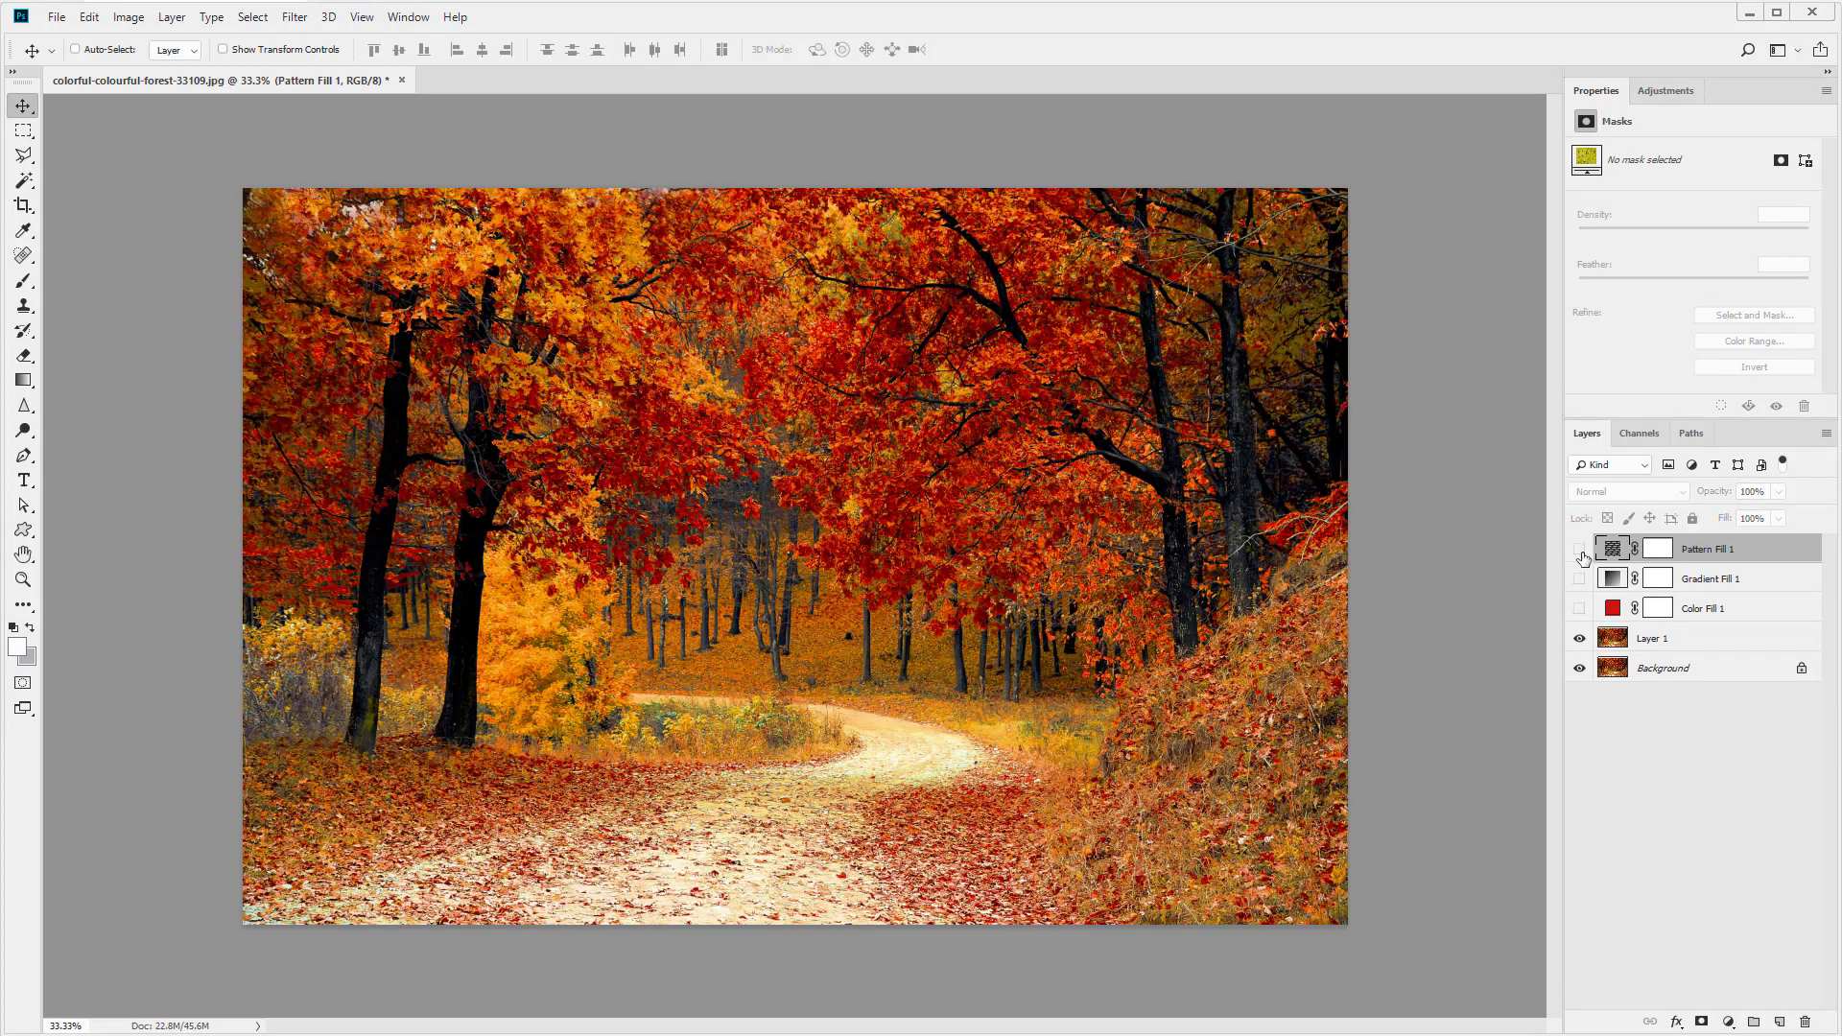
- Add a Brightness/Contrast adjustment with brightness -52 and contrast 13, then hide it
{"action": "left_click", "coordinate": [1728, 1021]}
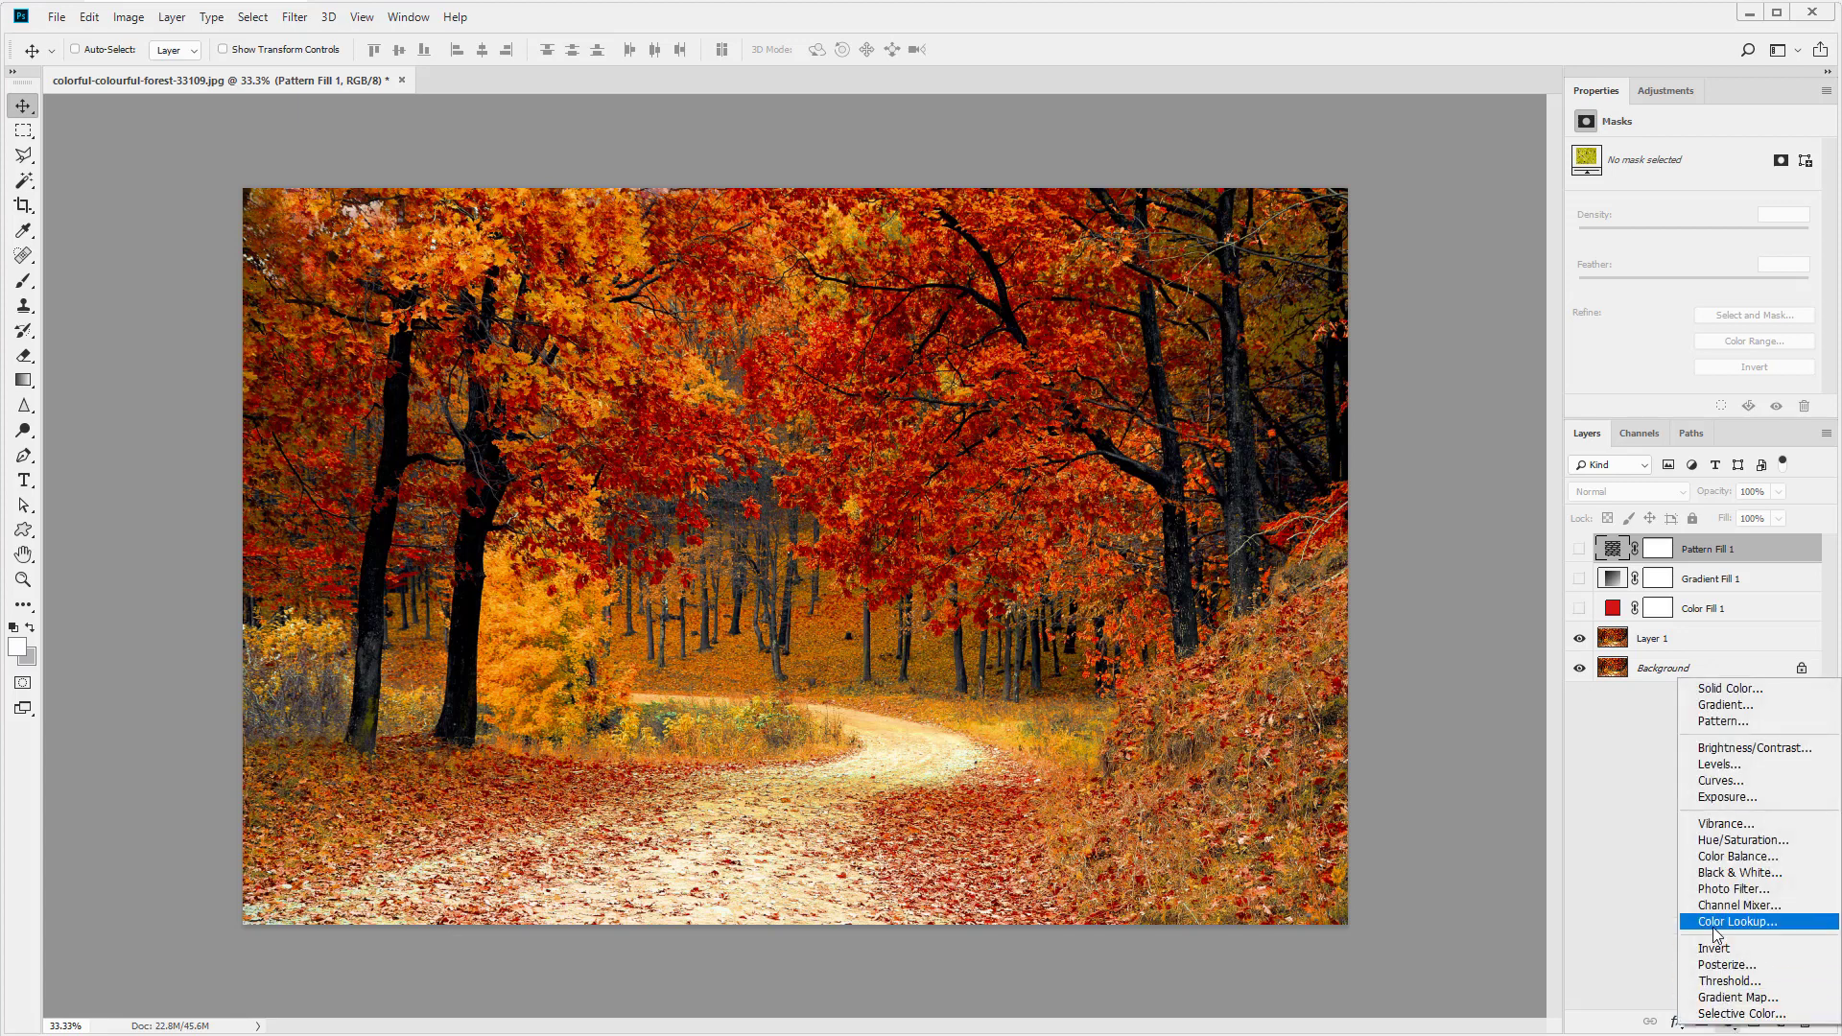
{"action": "left_click", "coordinate": [1728, 751]}
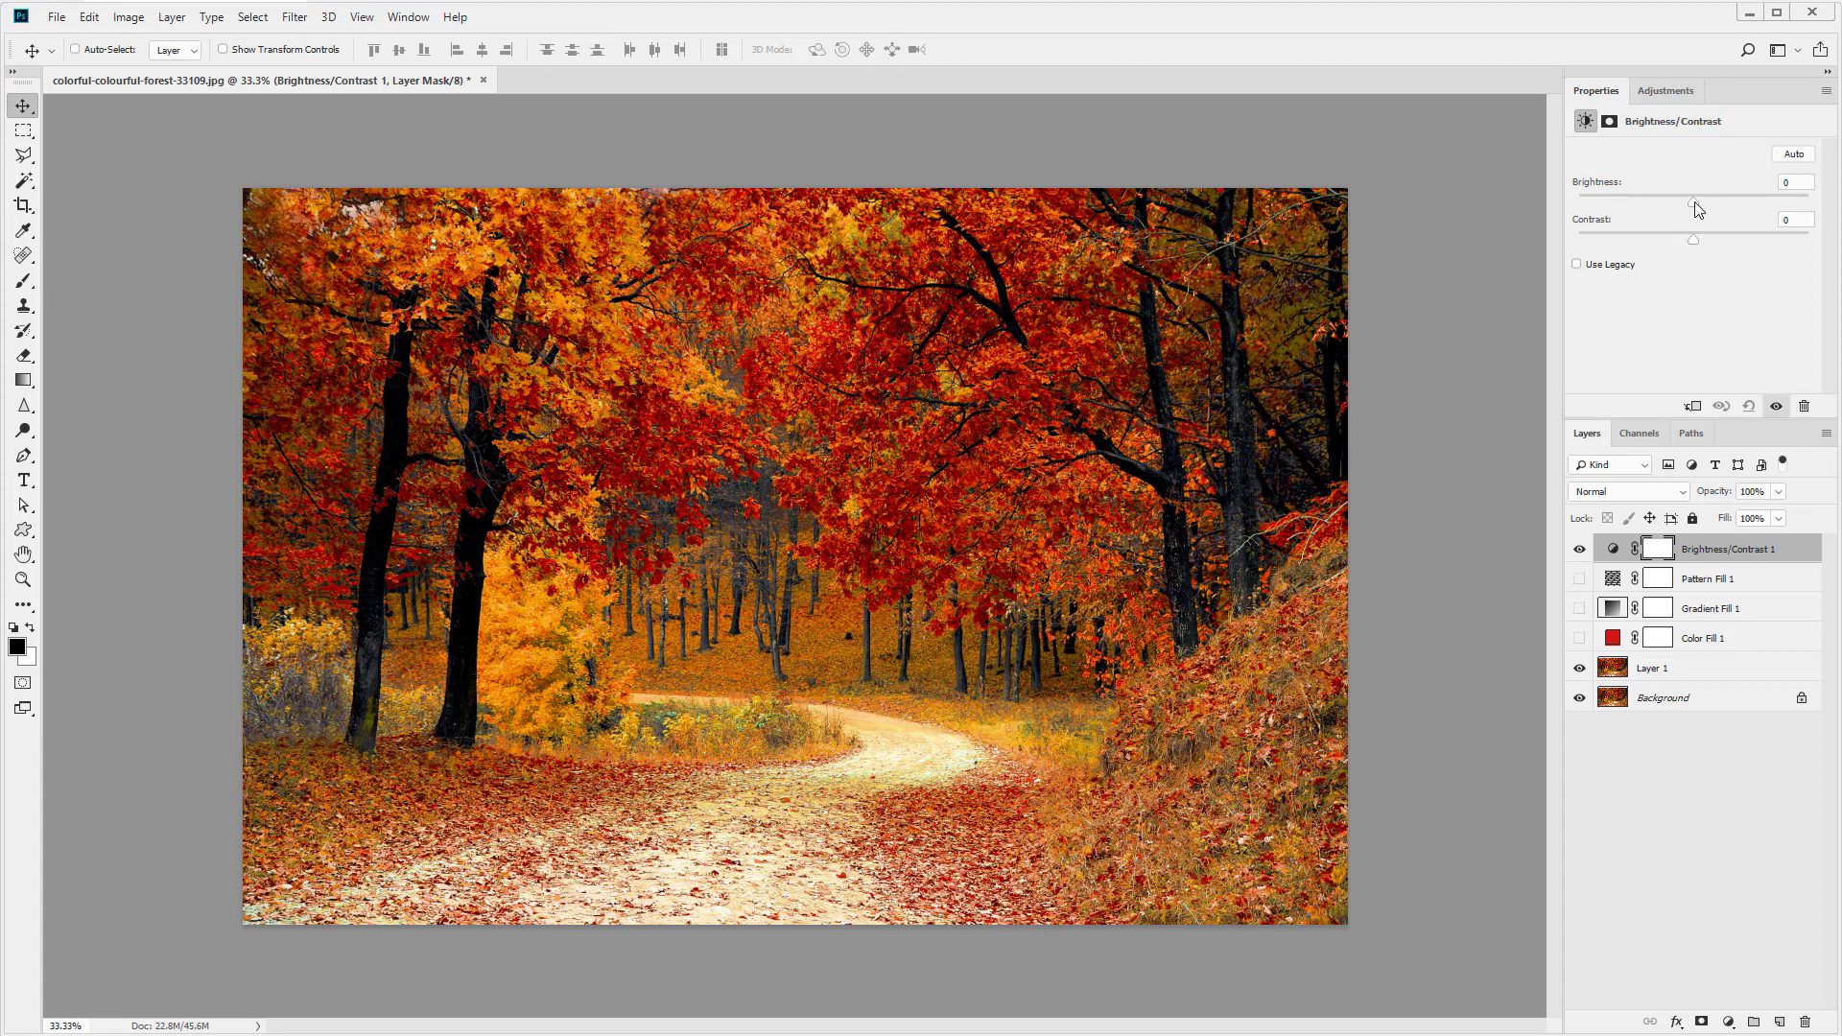
{"action": "left_click_drag", "start_coordinate": [1694, 204], "coordinate": [1654, 203]}
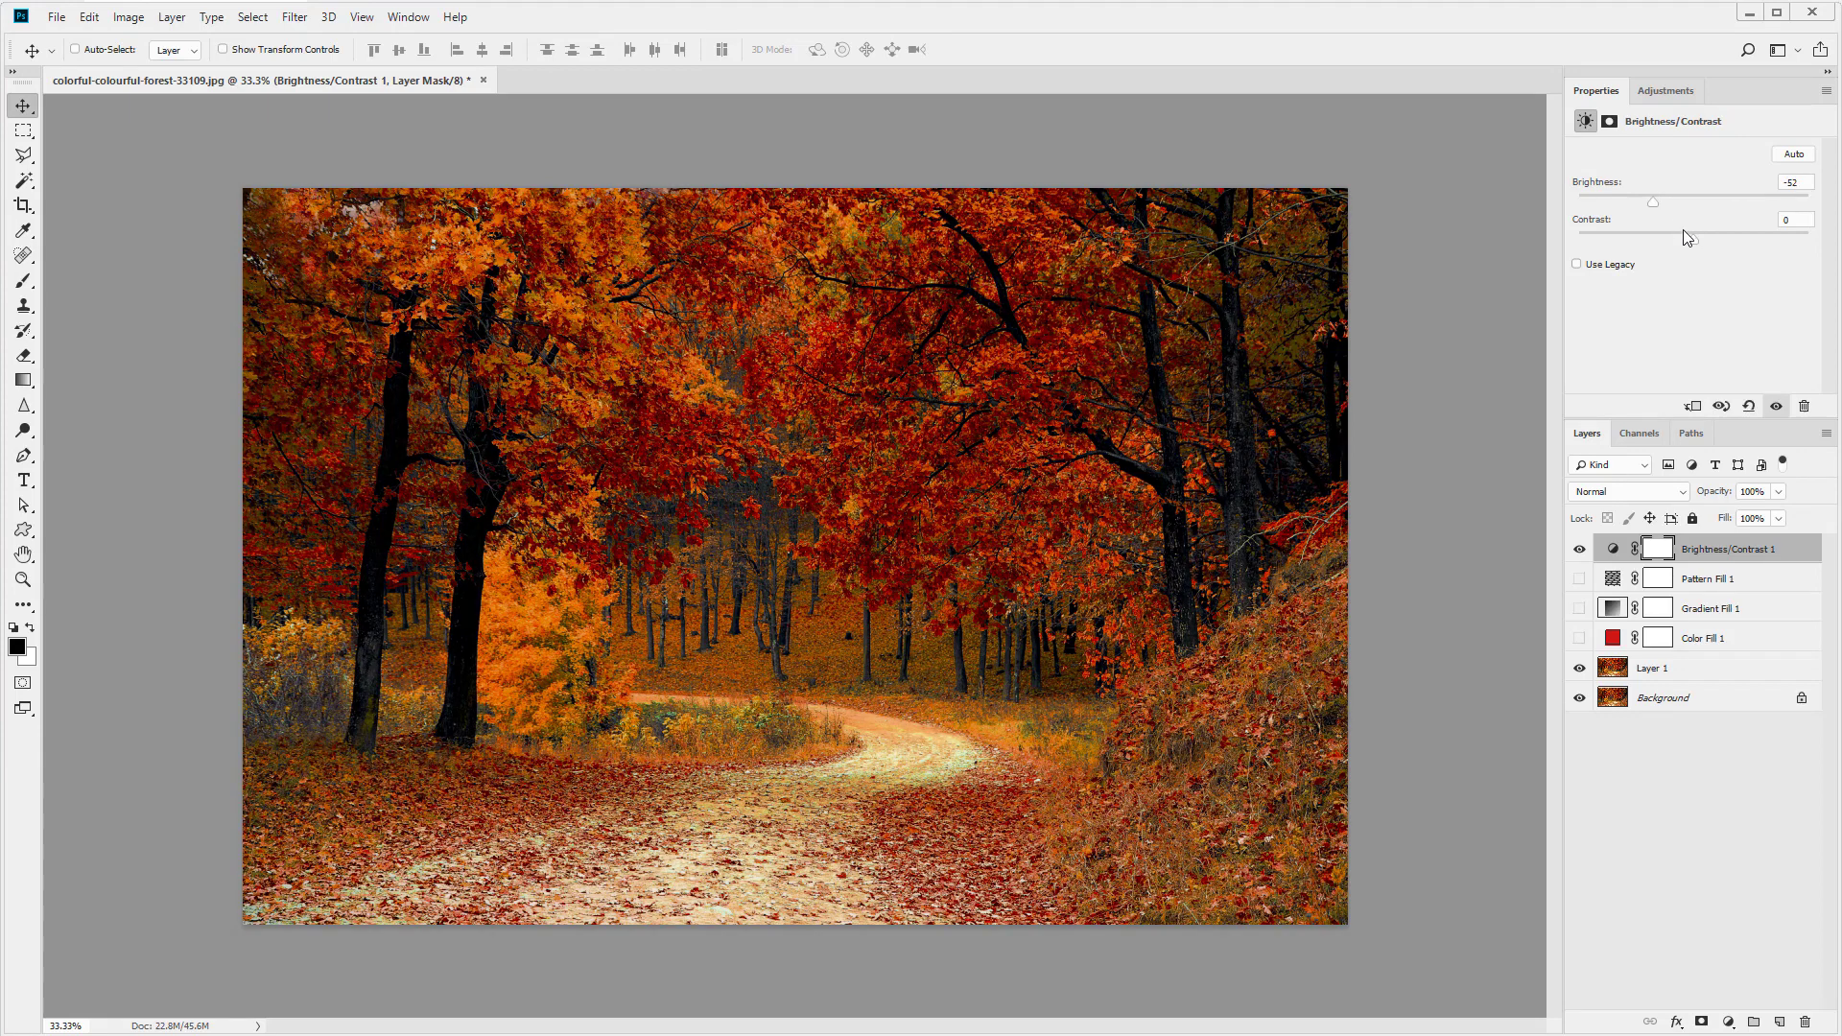
{"action": "left_click", "coordinate": [1579, 549]}
- Add a Levels adjustment layer and set the midtone input level to 0.75
{"action": "left_click", "coordinate": [1728, 1021]}
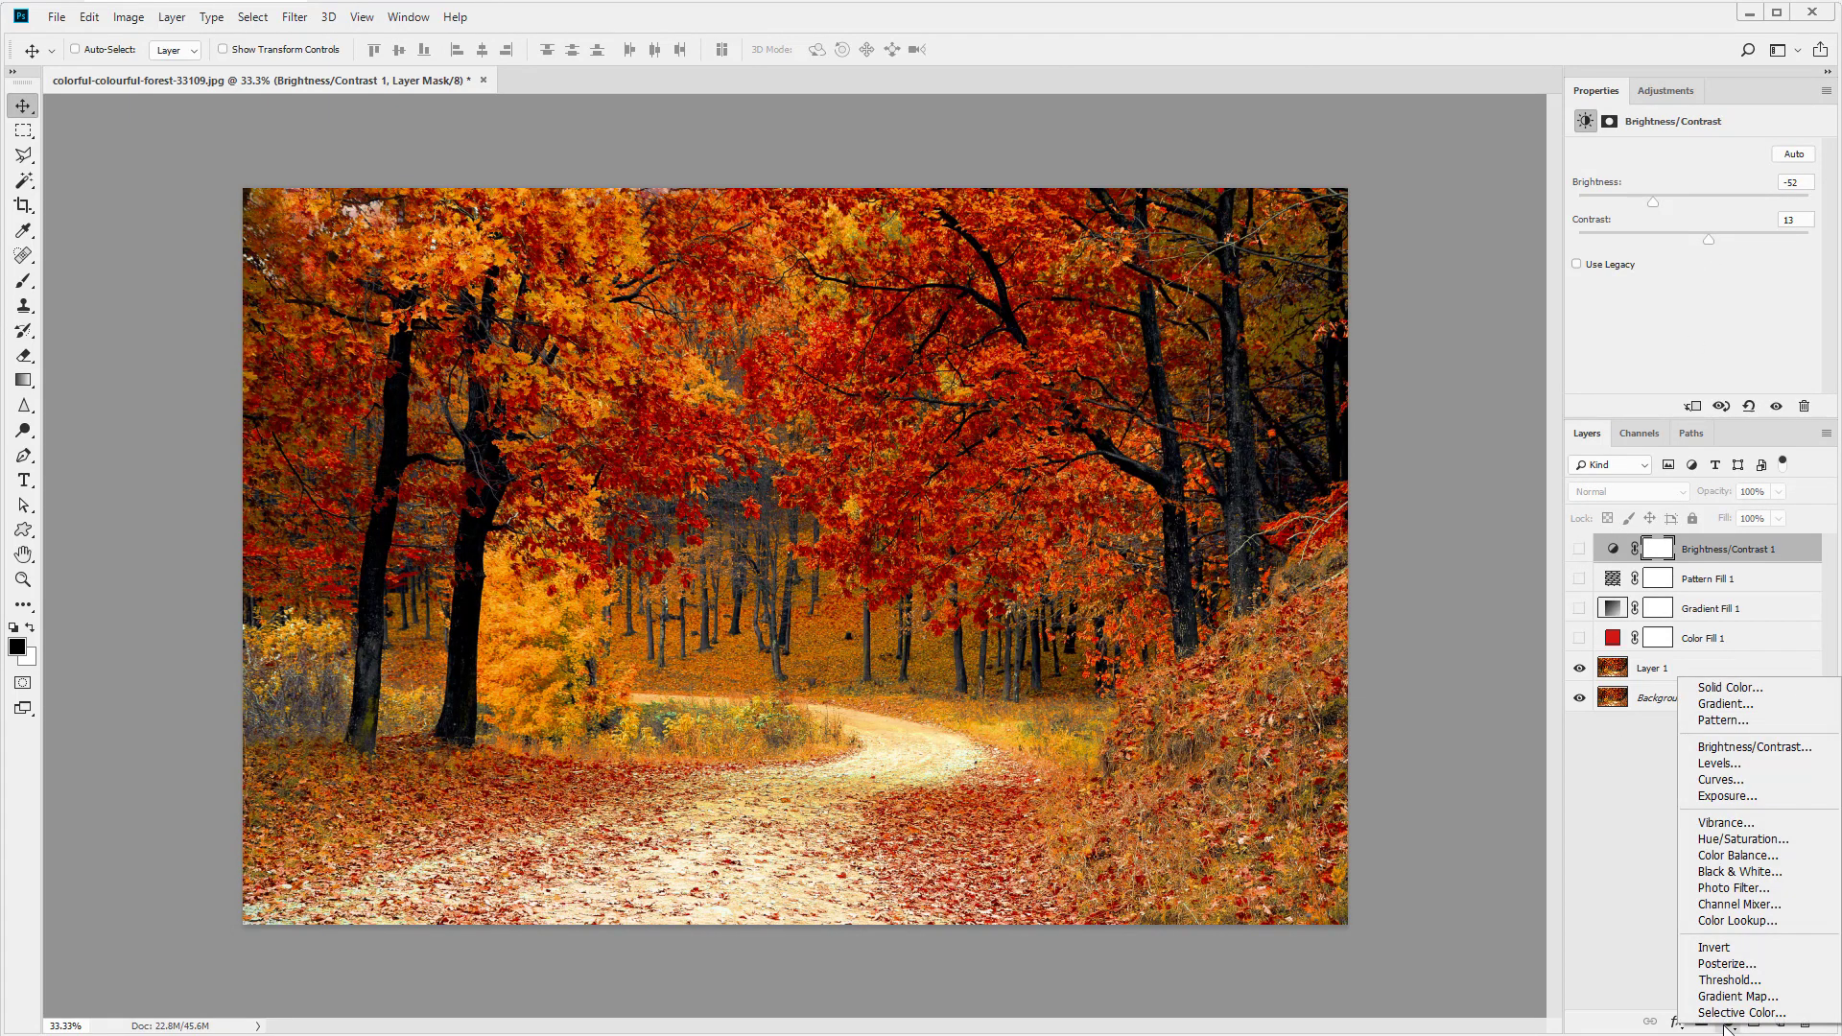
{"action": "left_click", "coordinate": [1720, 765]}
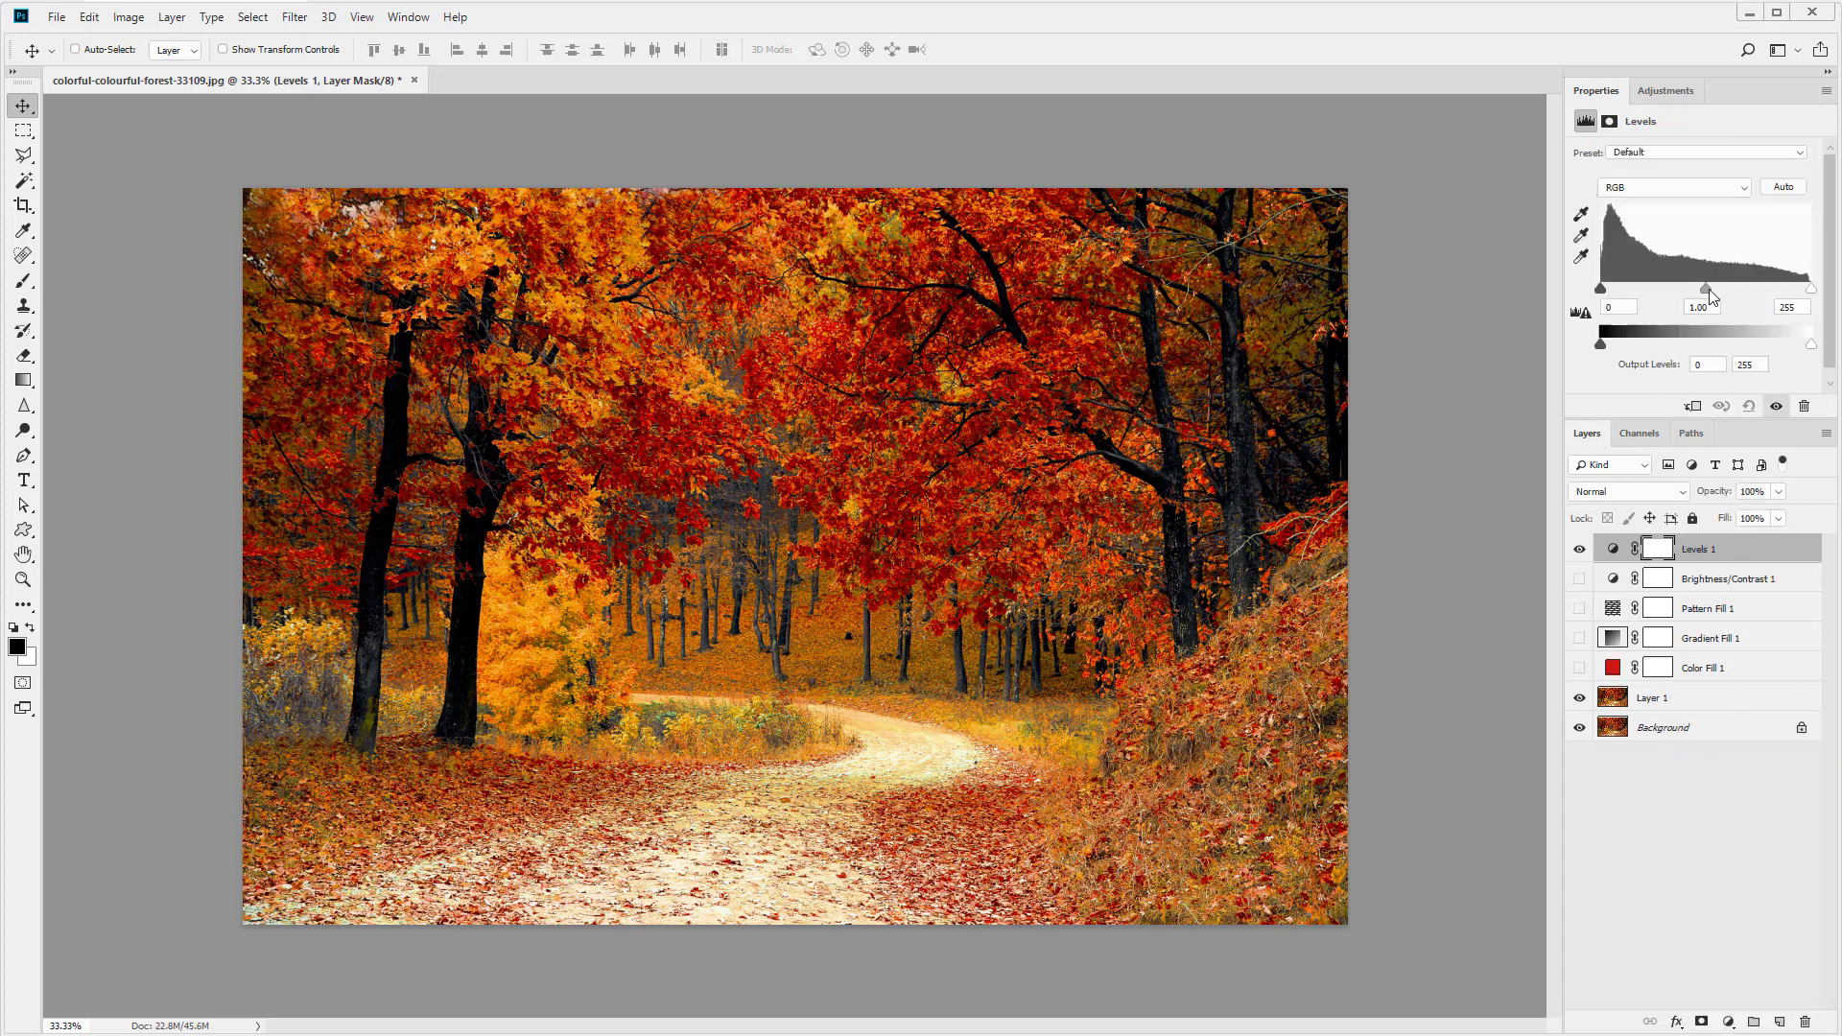
{"action": "mouse_move", "coordinate": [1707, 290]}
{"action": "left_mouse_down"}
{"action": "mouse_move", "coordinate": [1677, 292]}
{"action": "mouse_move", "coordinate": [1725, 292]}
{"action": "left_mouse_up"}
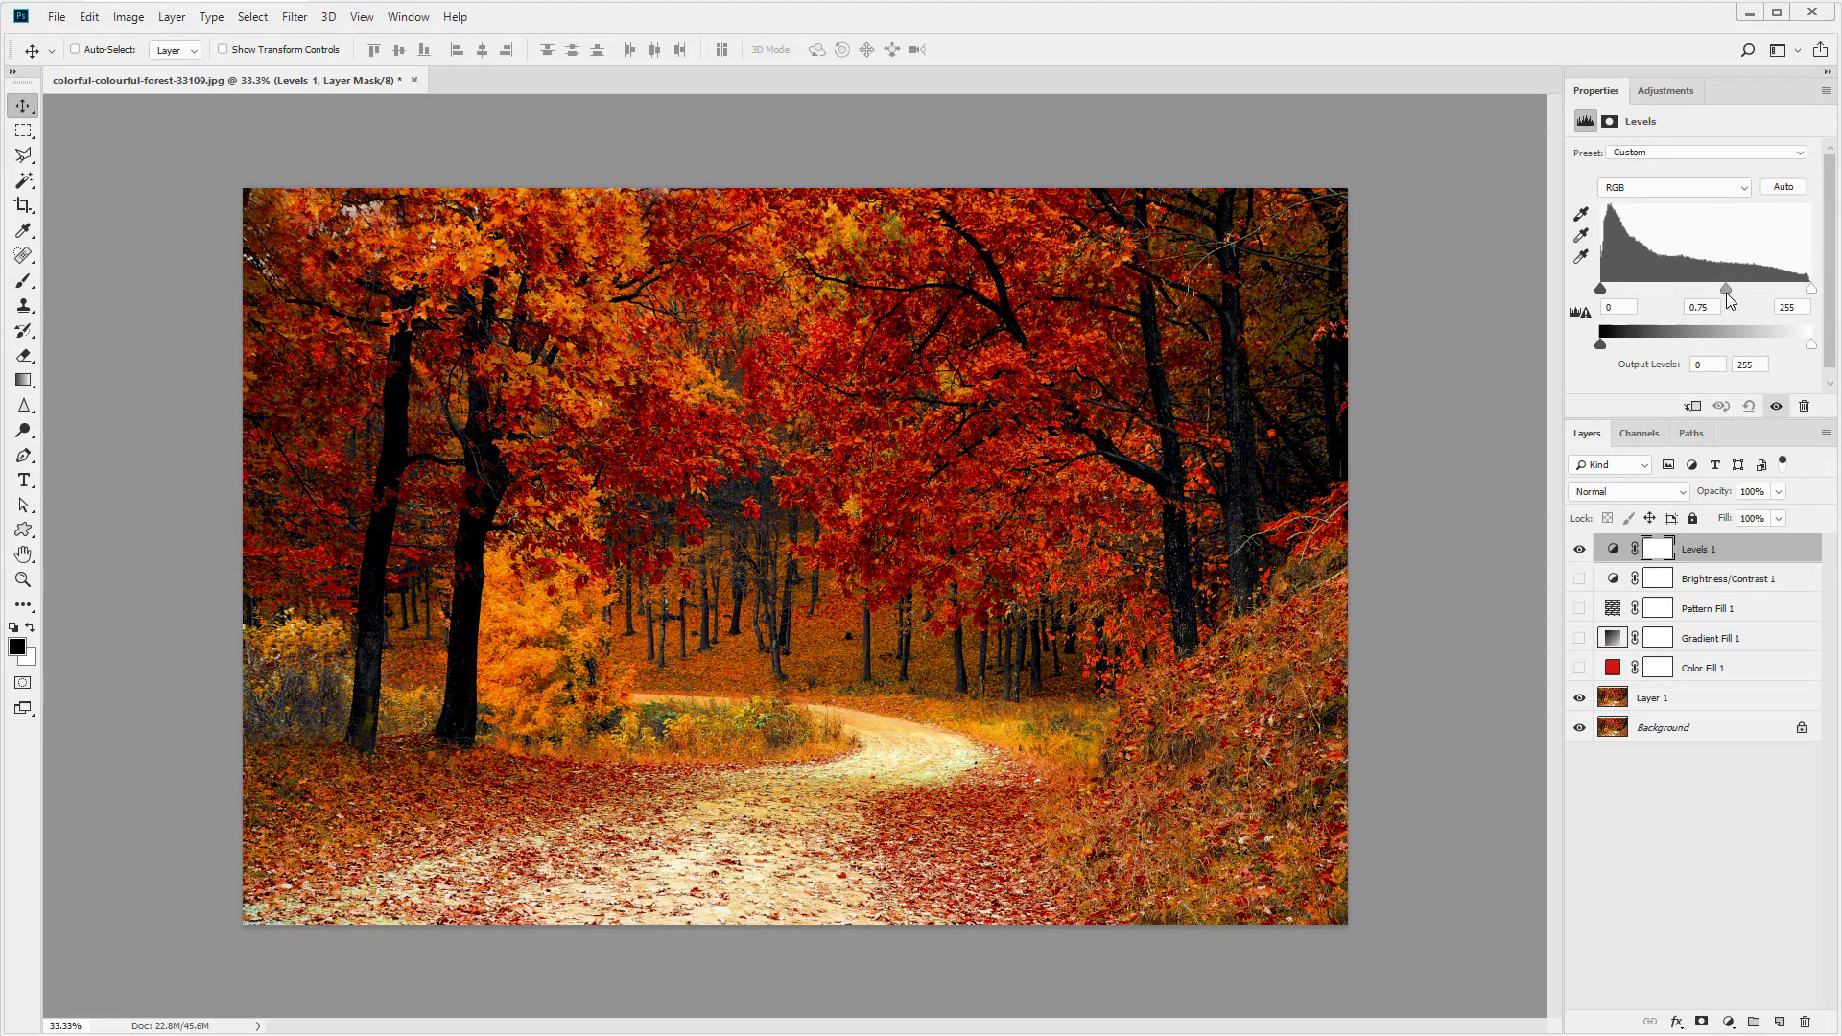
- Add a Curves adjustment with an S-shaped RGB curve, then hide the Curves and Levels layers
{"action": "left_click", "coordinate": [1729, 1022]}
{"action": "left_click", "coordinate": [1721, 778]}
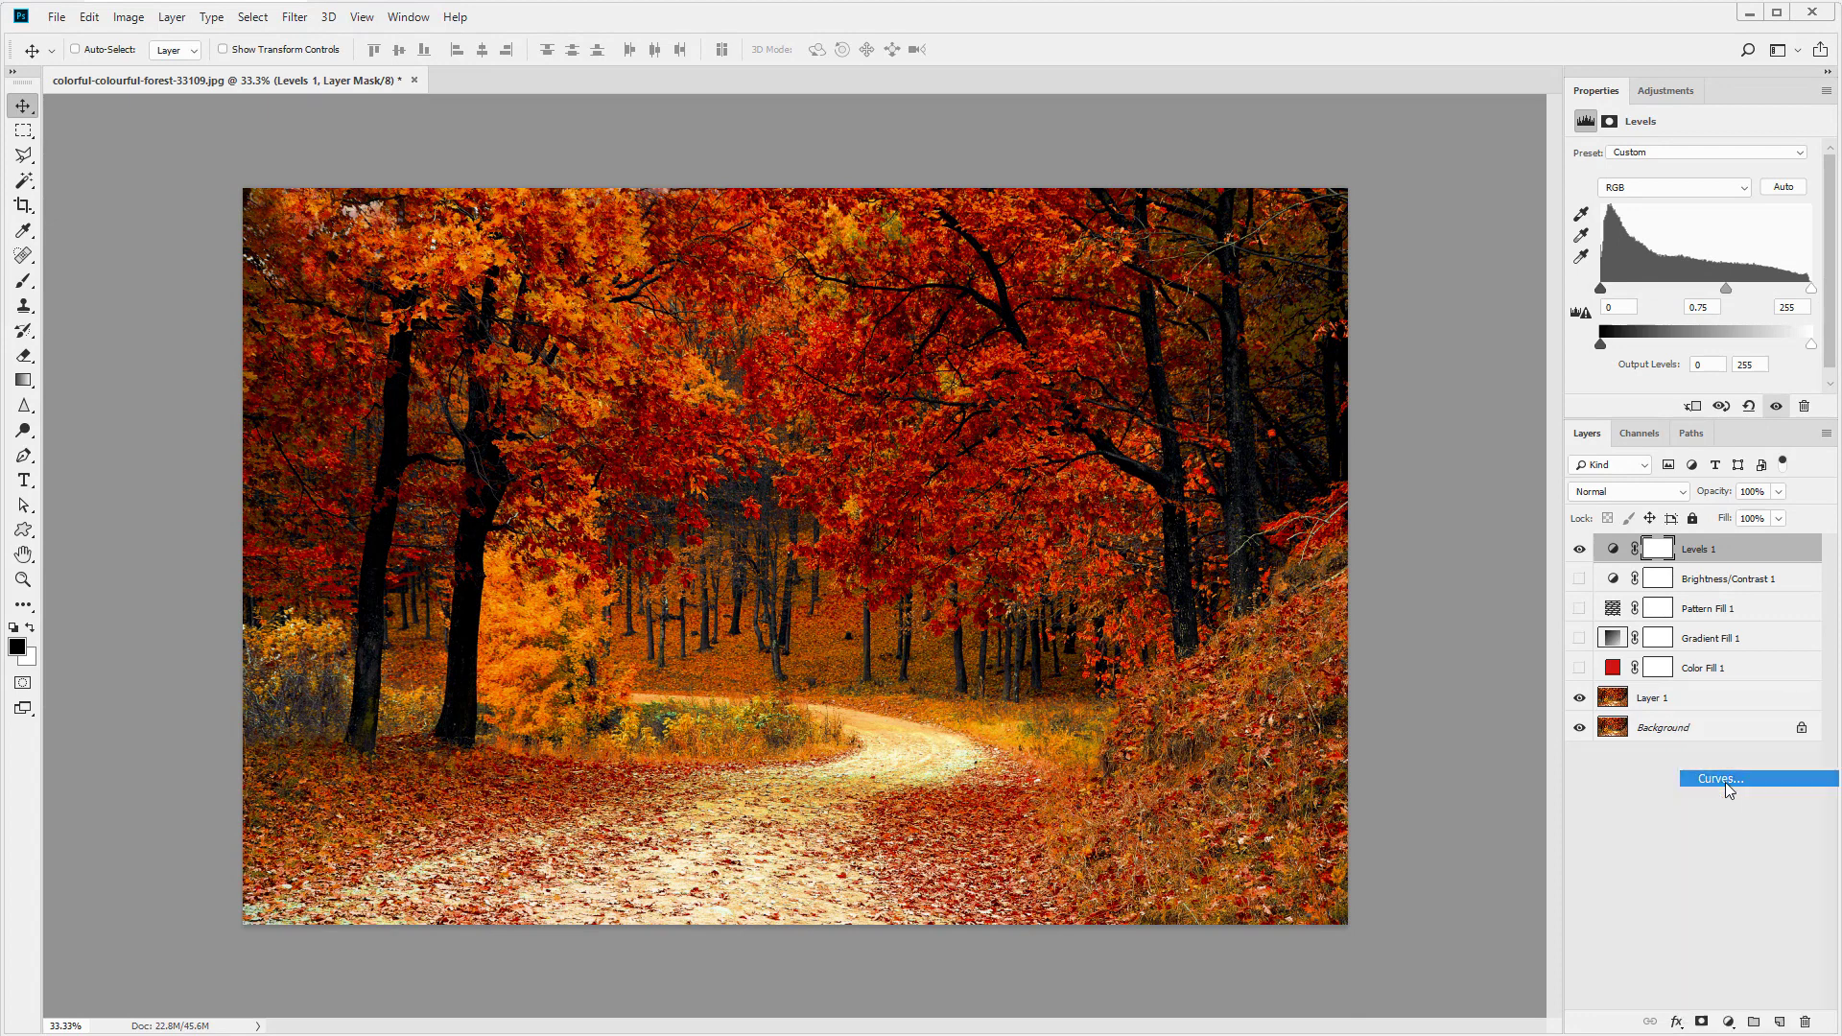
{"action": "left_click_drag", "start_coordinate": [1671, 331], "coordinate": [1663, 322]}
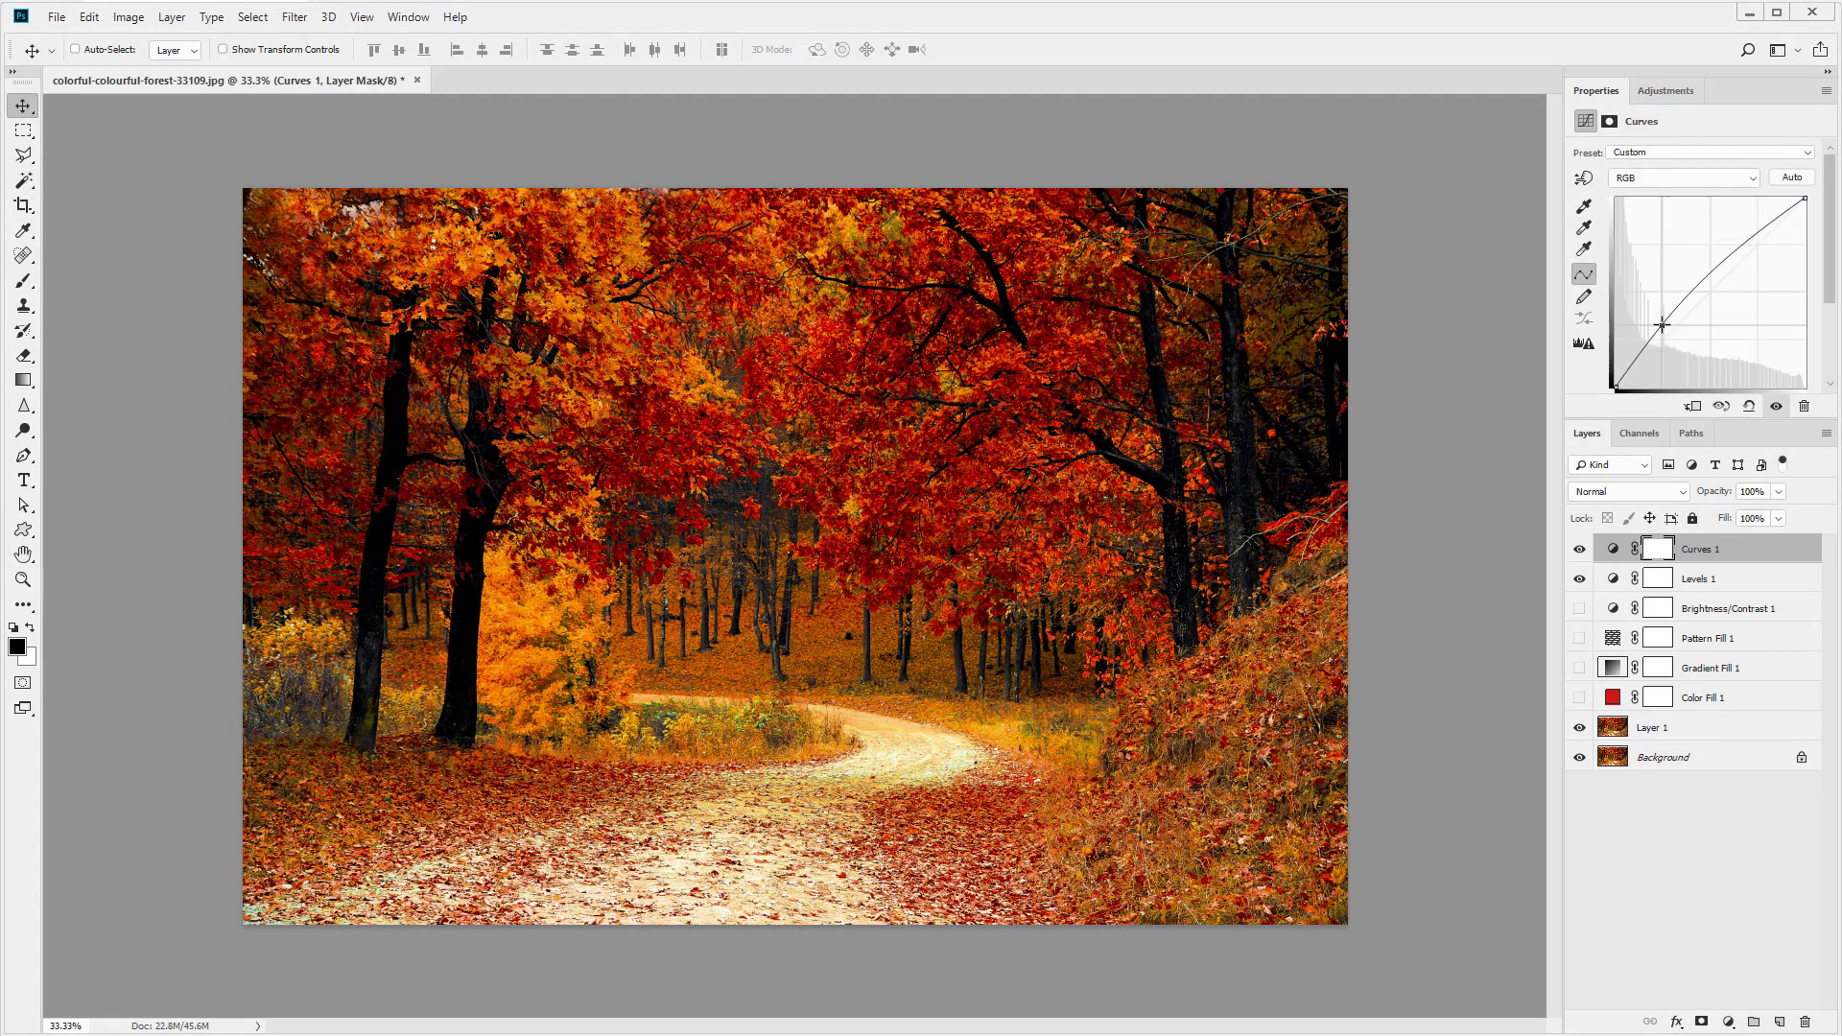
{"action": "left_click_drag", "start_coordinate": [1726, 261], "coordinate": [1759, 264]}
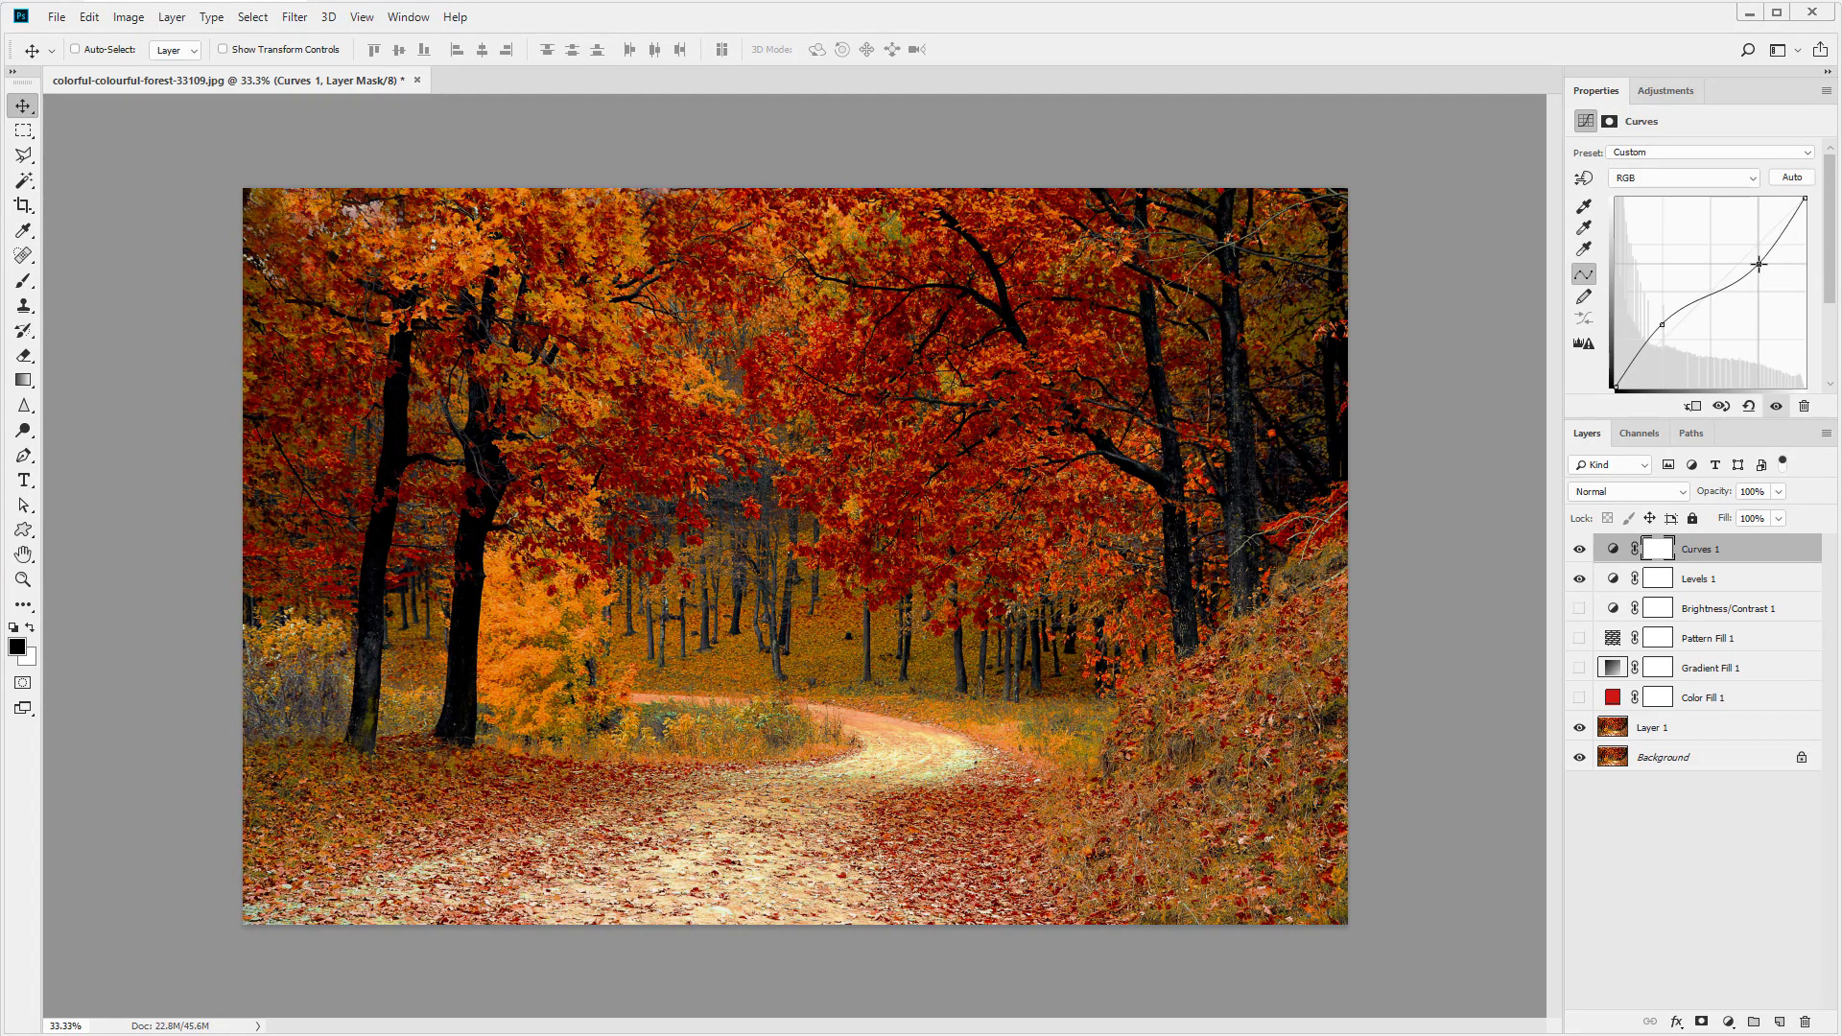
{"action": "left_click", "coordinate": [1579, 549]}
{"action": "left_click", "coordinate": [1579, 579]}
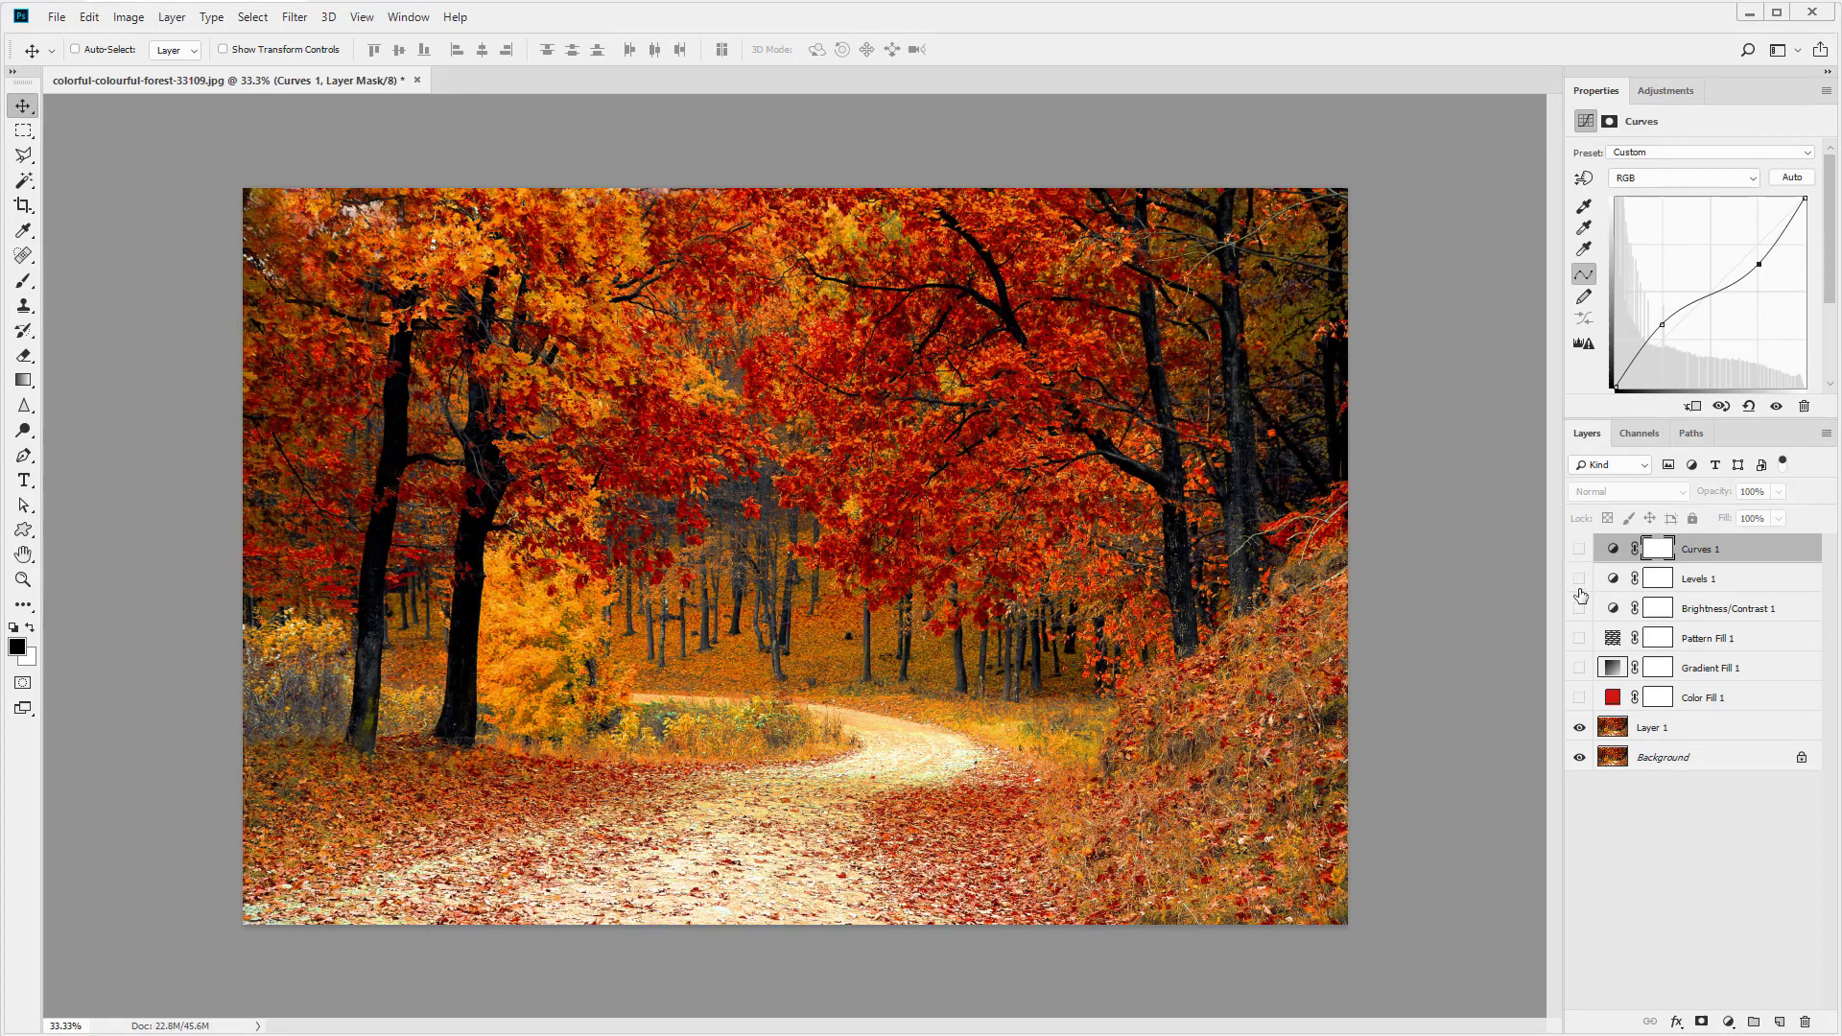
- Add an Exposure adjustment with exposure +0.22, then hide it
{"action": "left_click", "coordinate": [1728, 1022]}
{"action": "left_click", "coordinate": [1713, 797]}
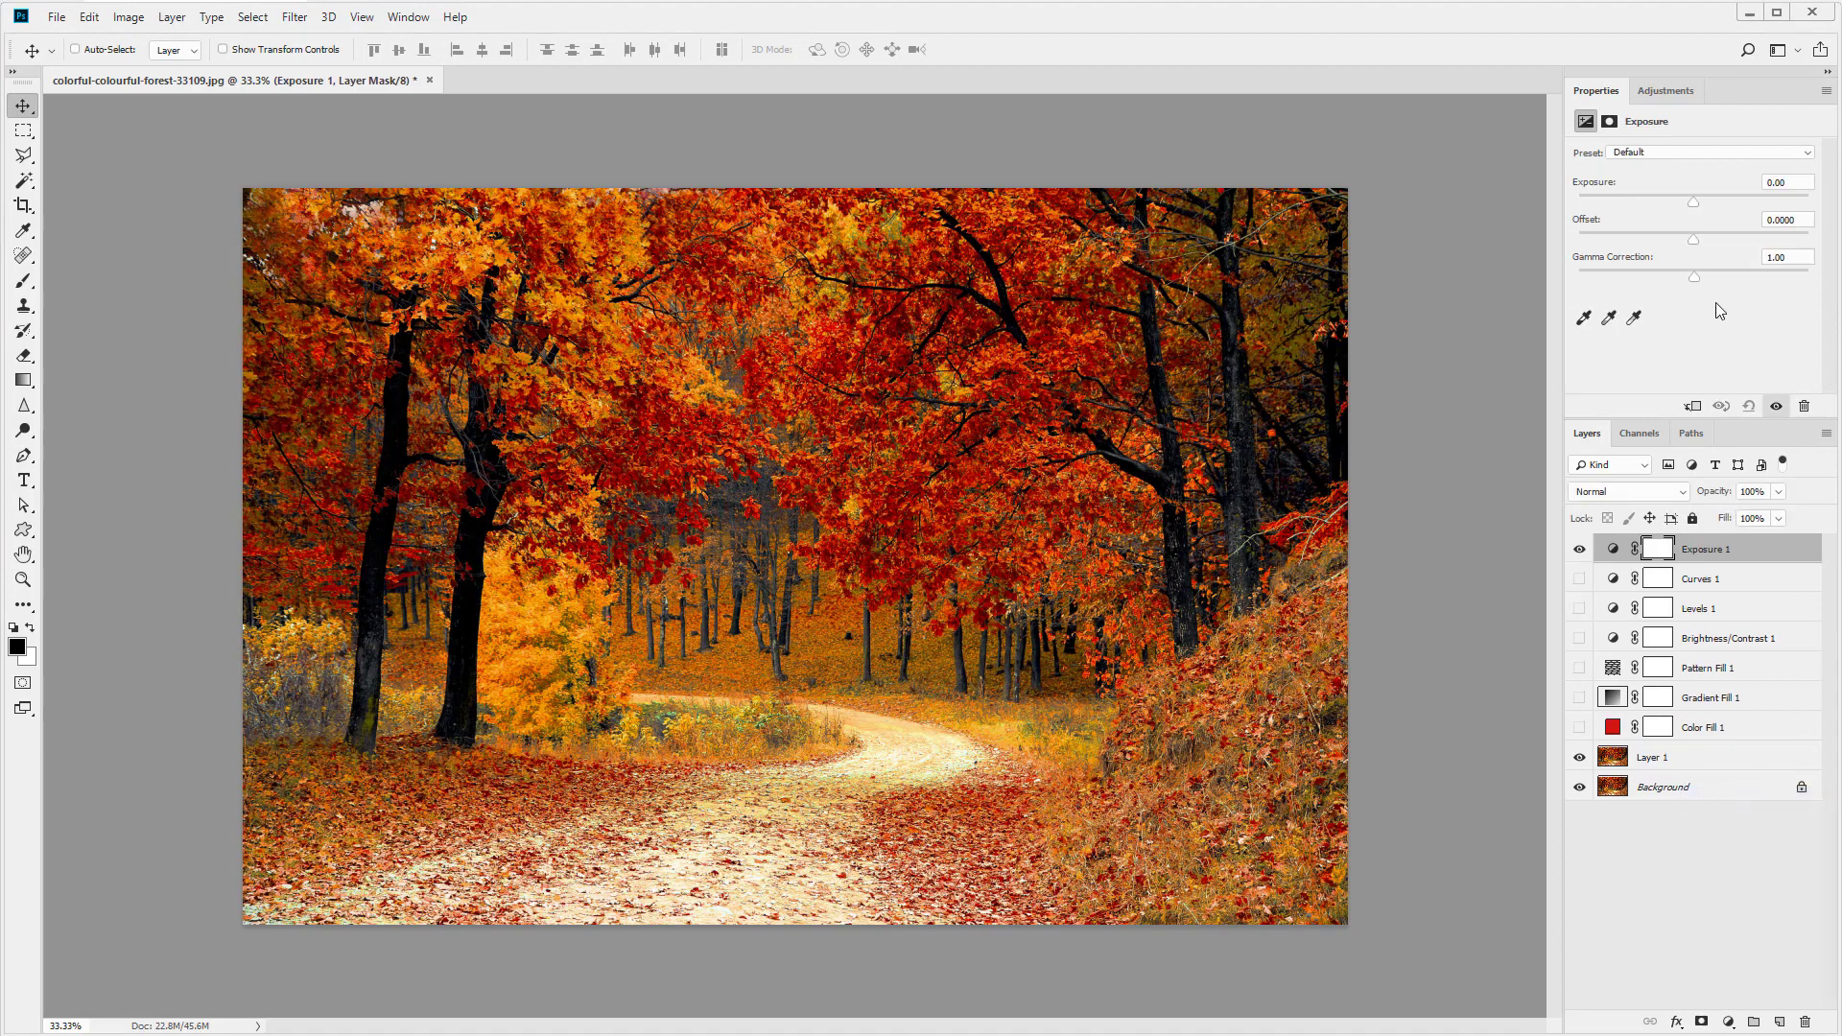
{"action": "mouse_move", "coordinate": [1694, 202]}
{"action": "left_mouse_down"}
{"action": "mouse_move", "coordinate": [1666, 199]}
{"action": "mouse_move", "coordinate": [1696, 199]}
{"action": "left_mouse_up"}
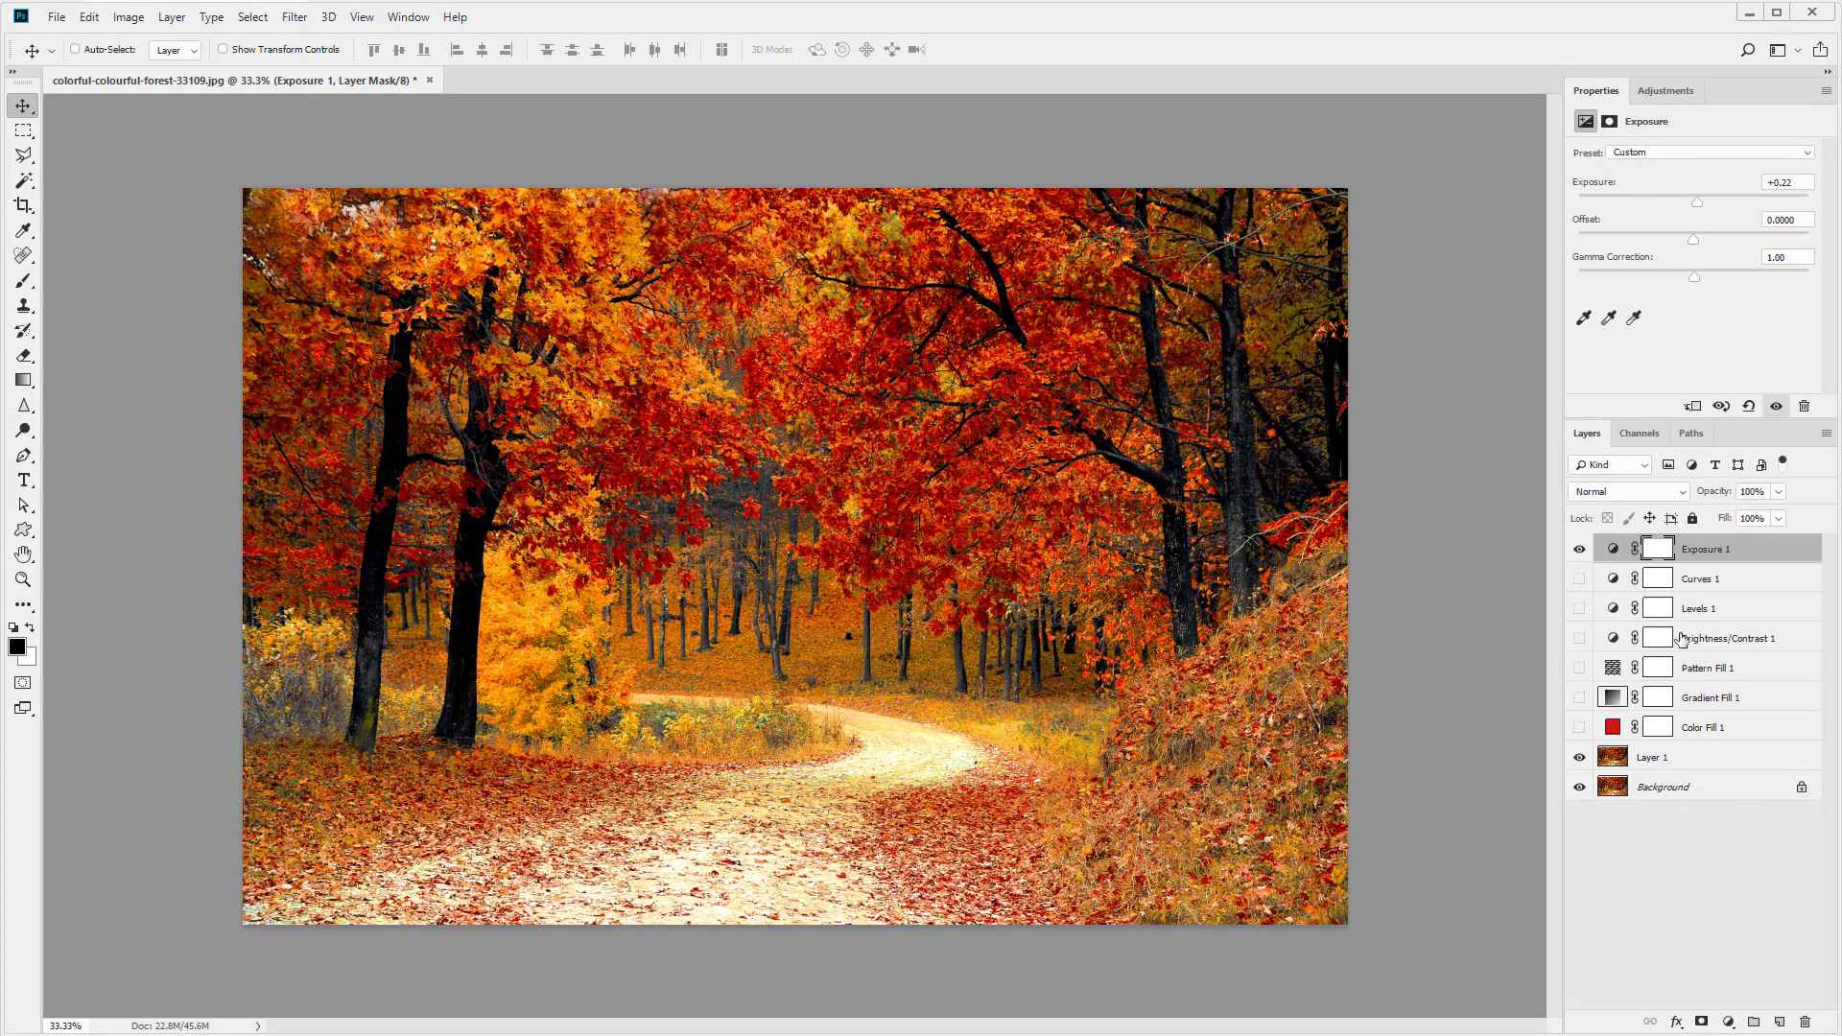
{"action": "left_click", "coordinate": [1578, 549]}
- Add a Vibrance adjustment with vibrance -26, then hide it
{"action": "left_click", "coordinate": [1728, 1021]}
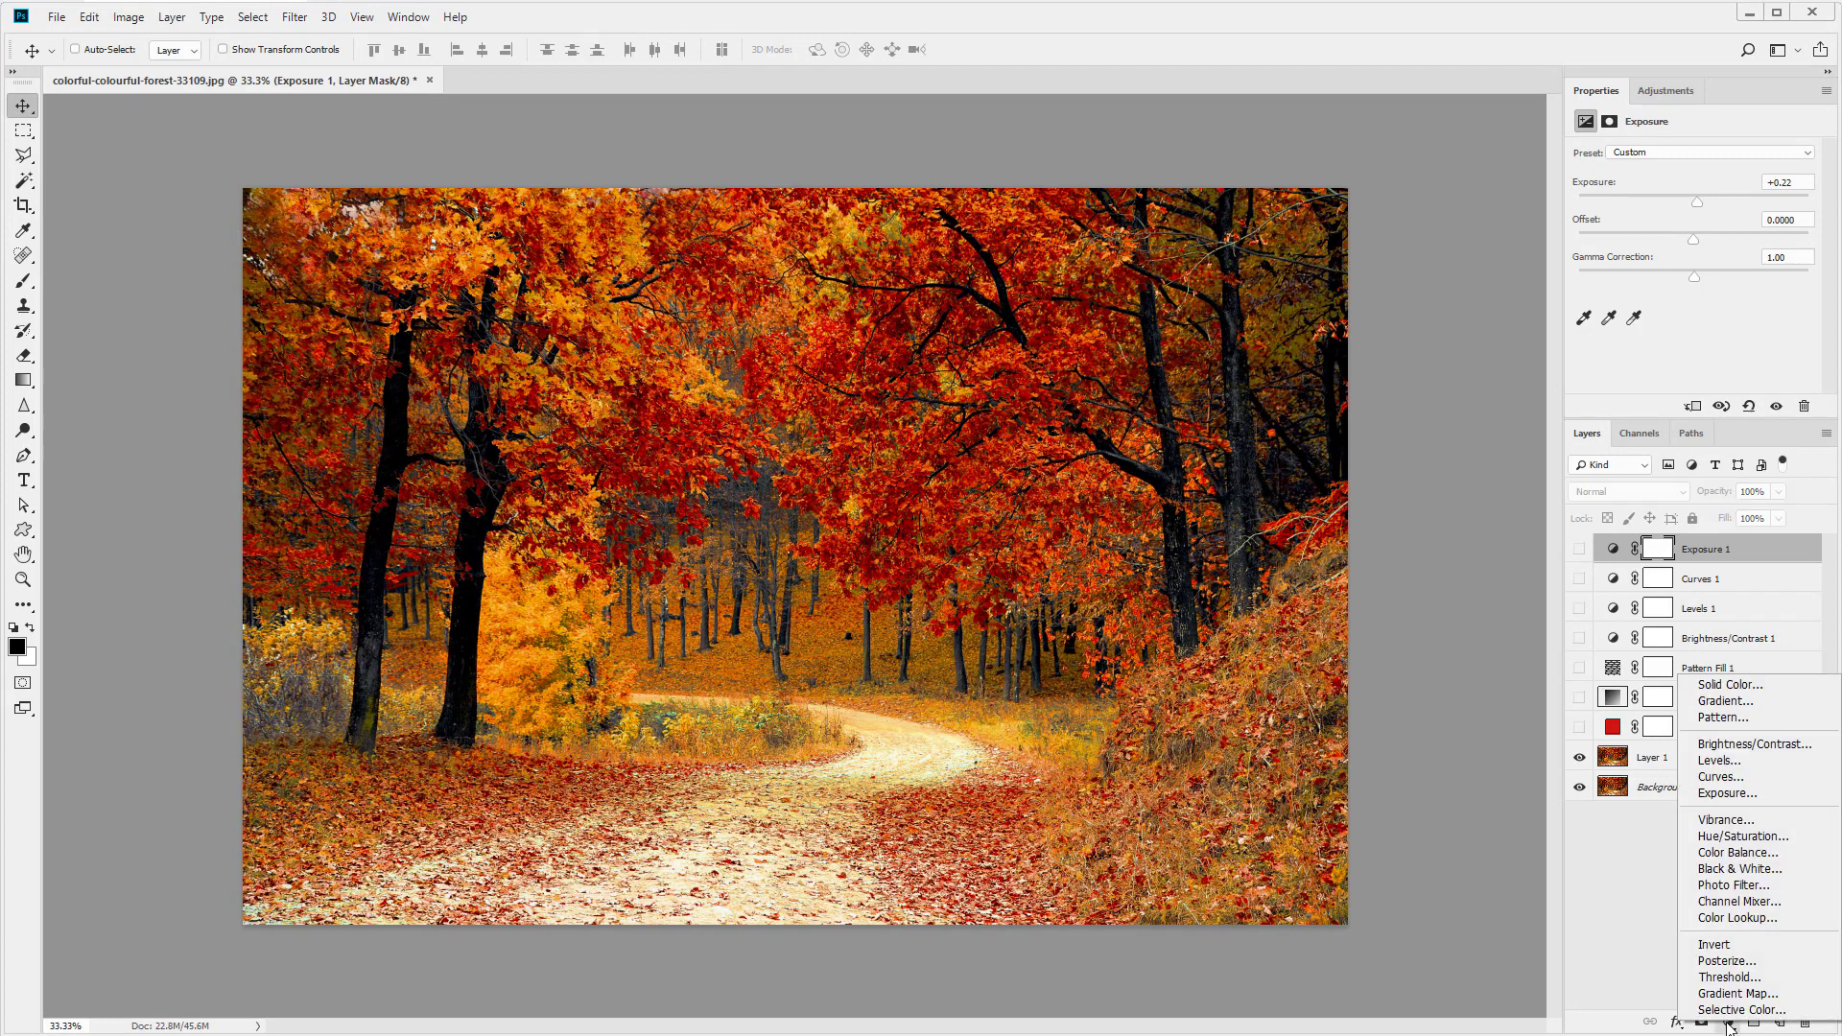
{"action": "left_click", "coordinate": [1734, 823]}
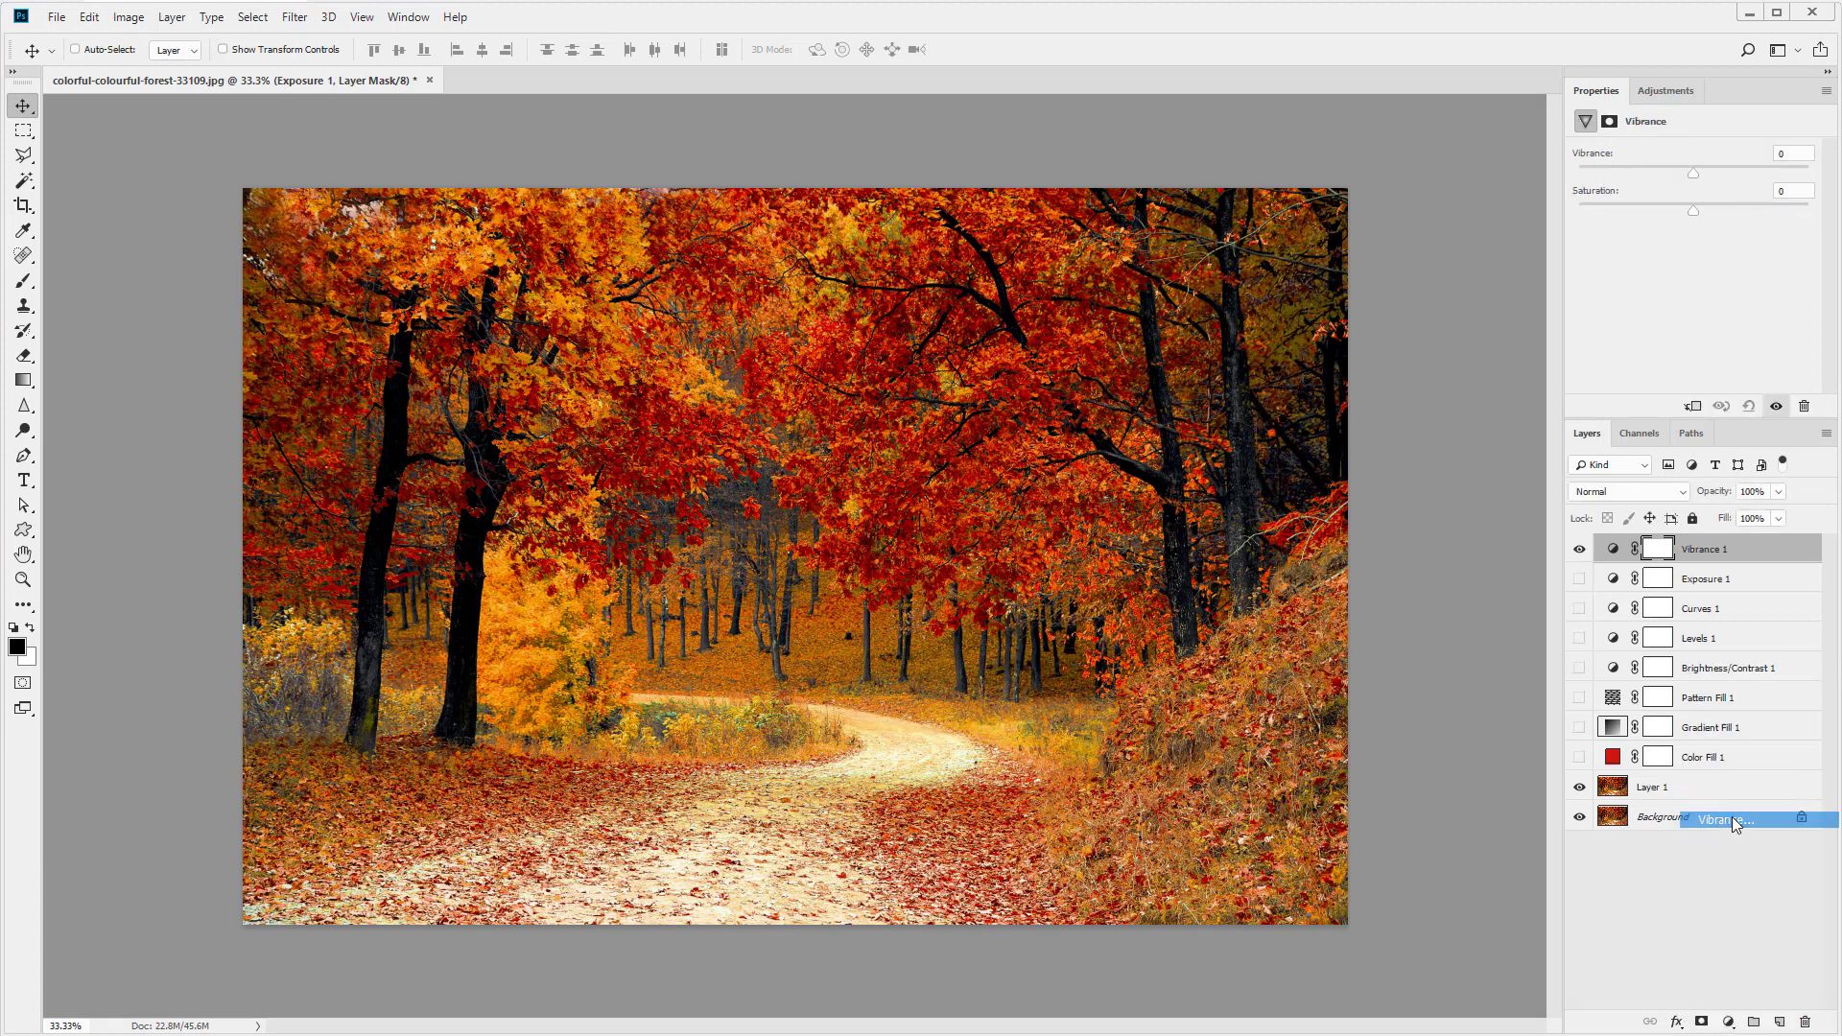
{"action": "left_click_drag", "start_coordinate": [1691, 169], "coordinate": [1663, 175]}
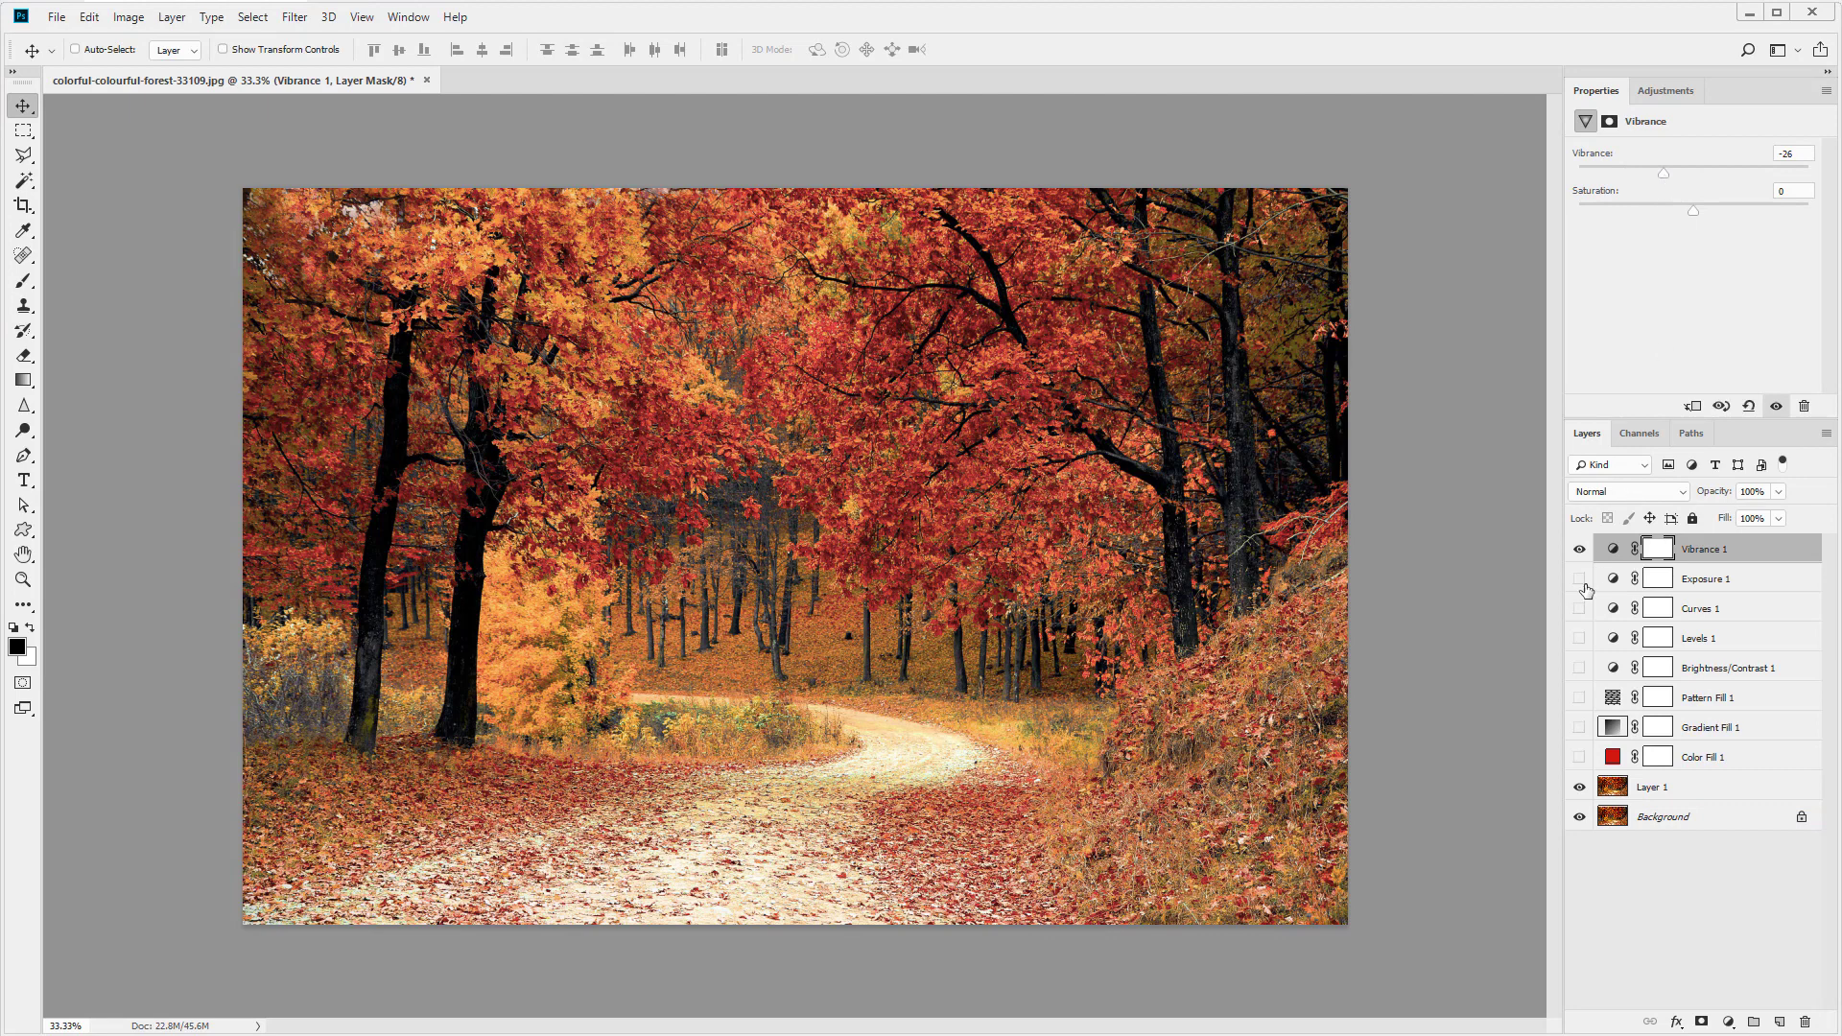
{"action": "left_click", "coordinate": [1578, 549]}
- Add a Hue/Saturation adjustment layer, keeping the Master channel
{"action": "left_click", "coordinate": [1727, 1022]}
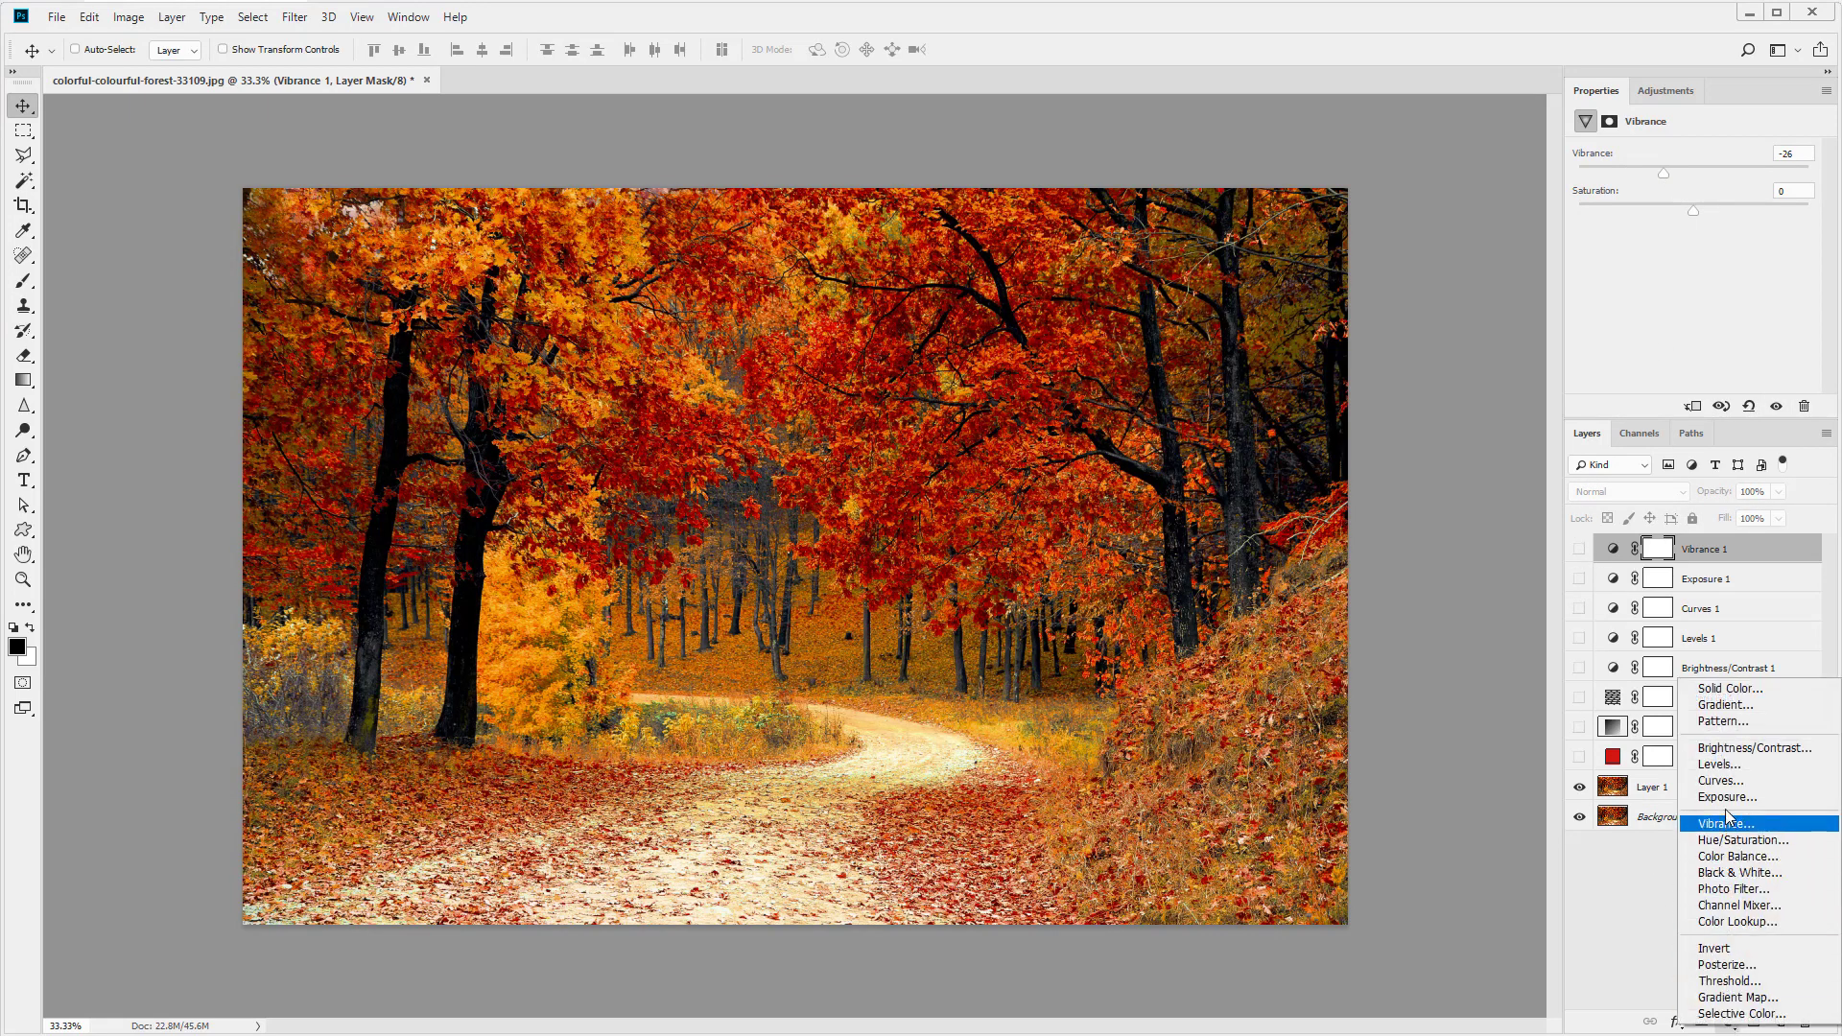
{"action": "left_click", "coordinate": [1726, 839]}
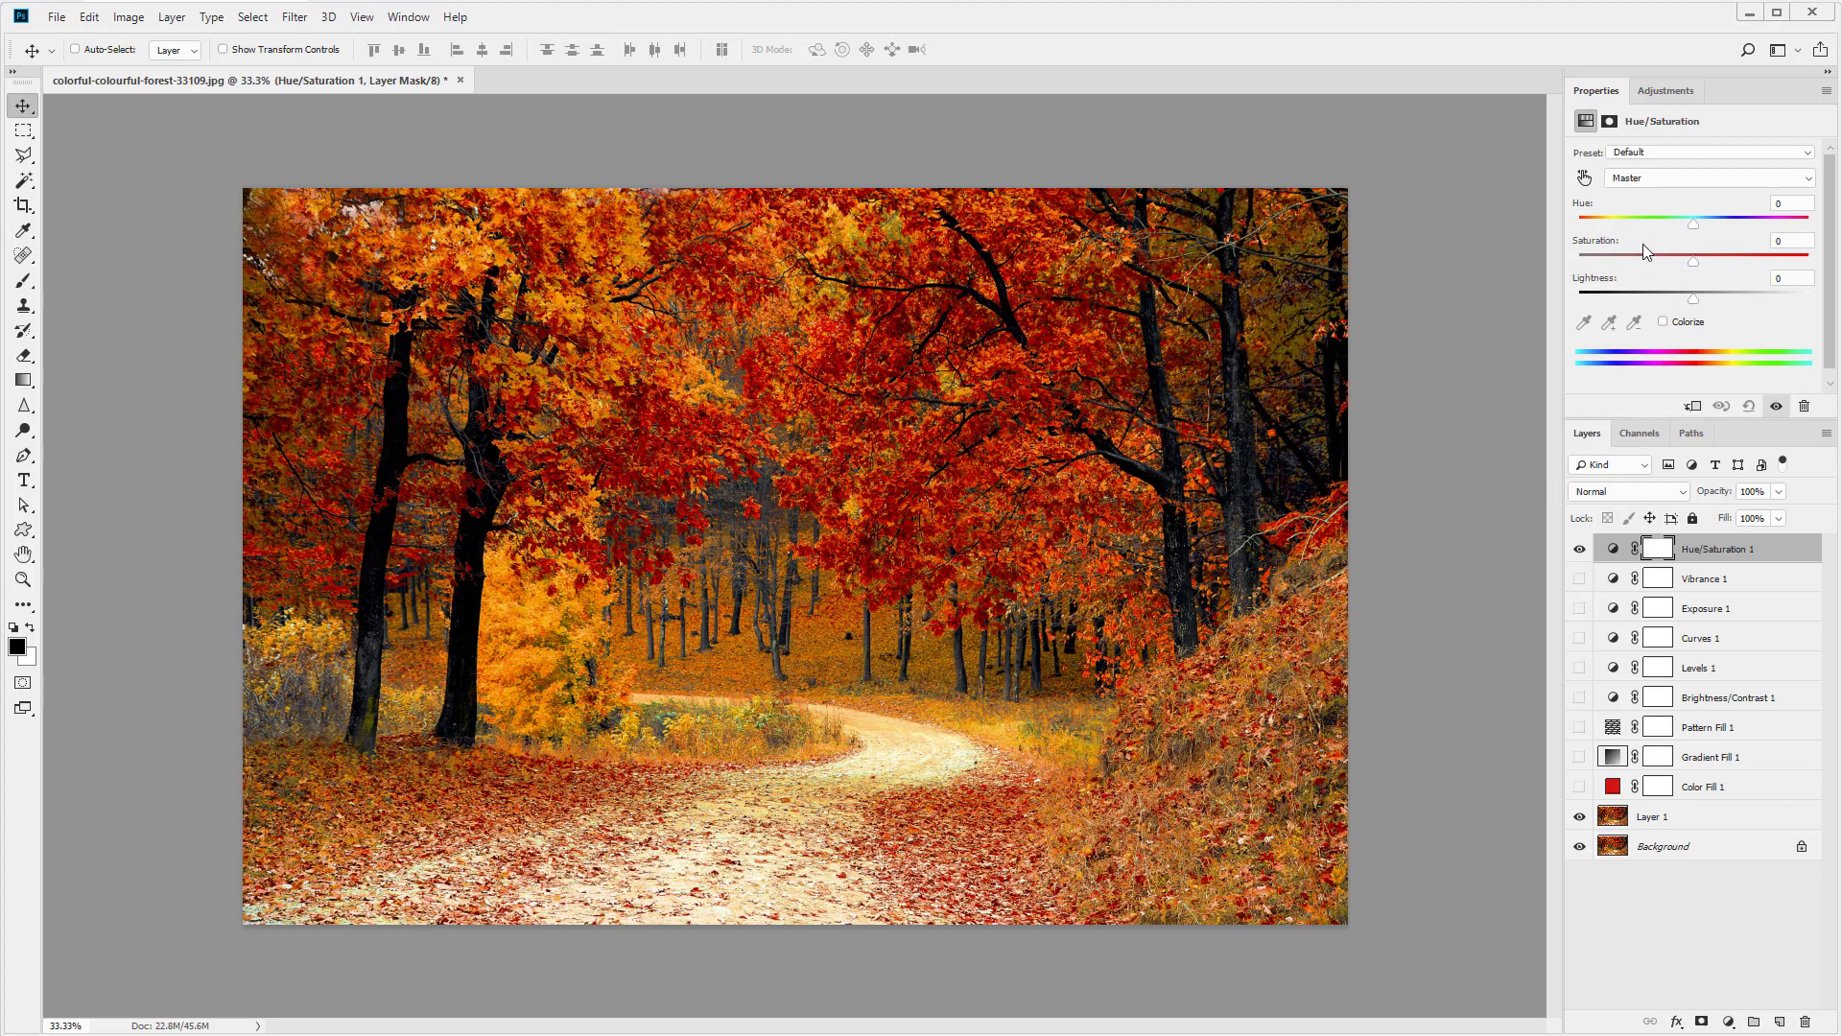
{"action": "left_click", "coordinate": [1657, 183]}
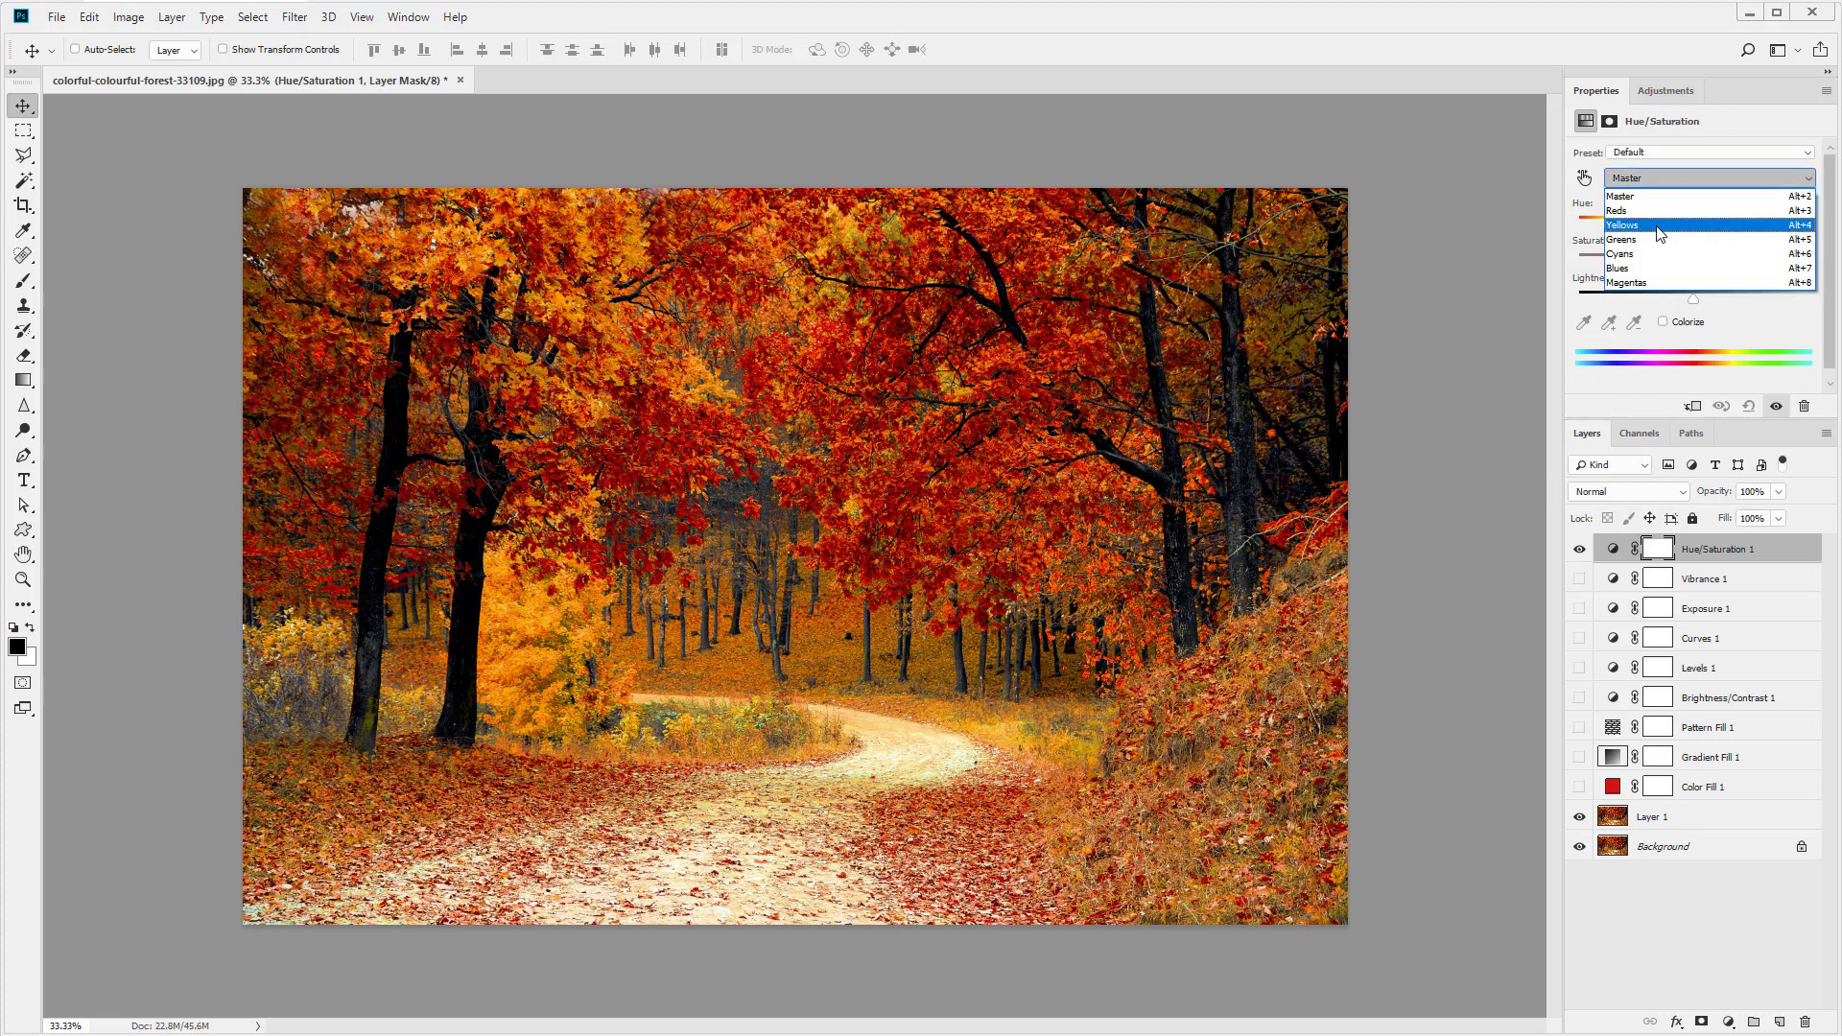
{"action": "left_click", "coordinate": [1653, 365]}
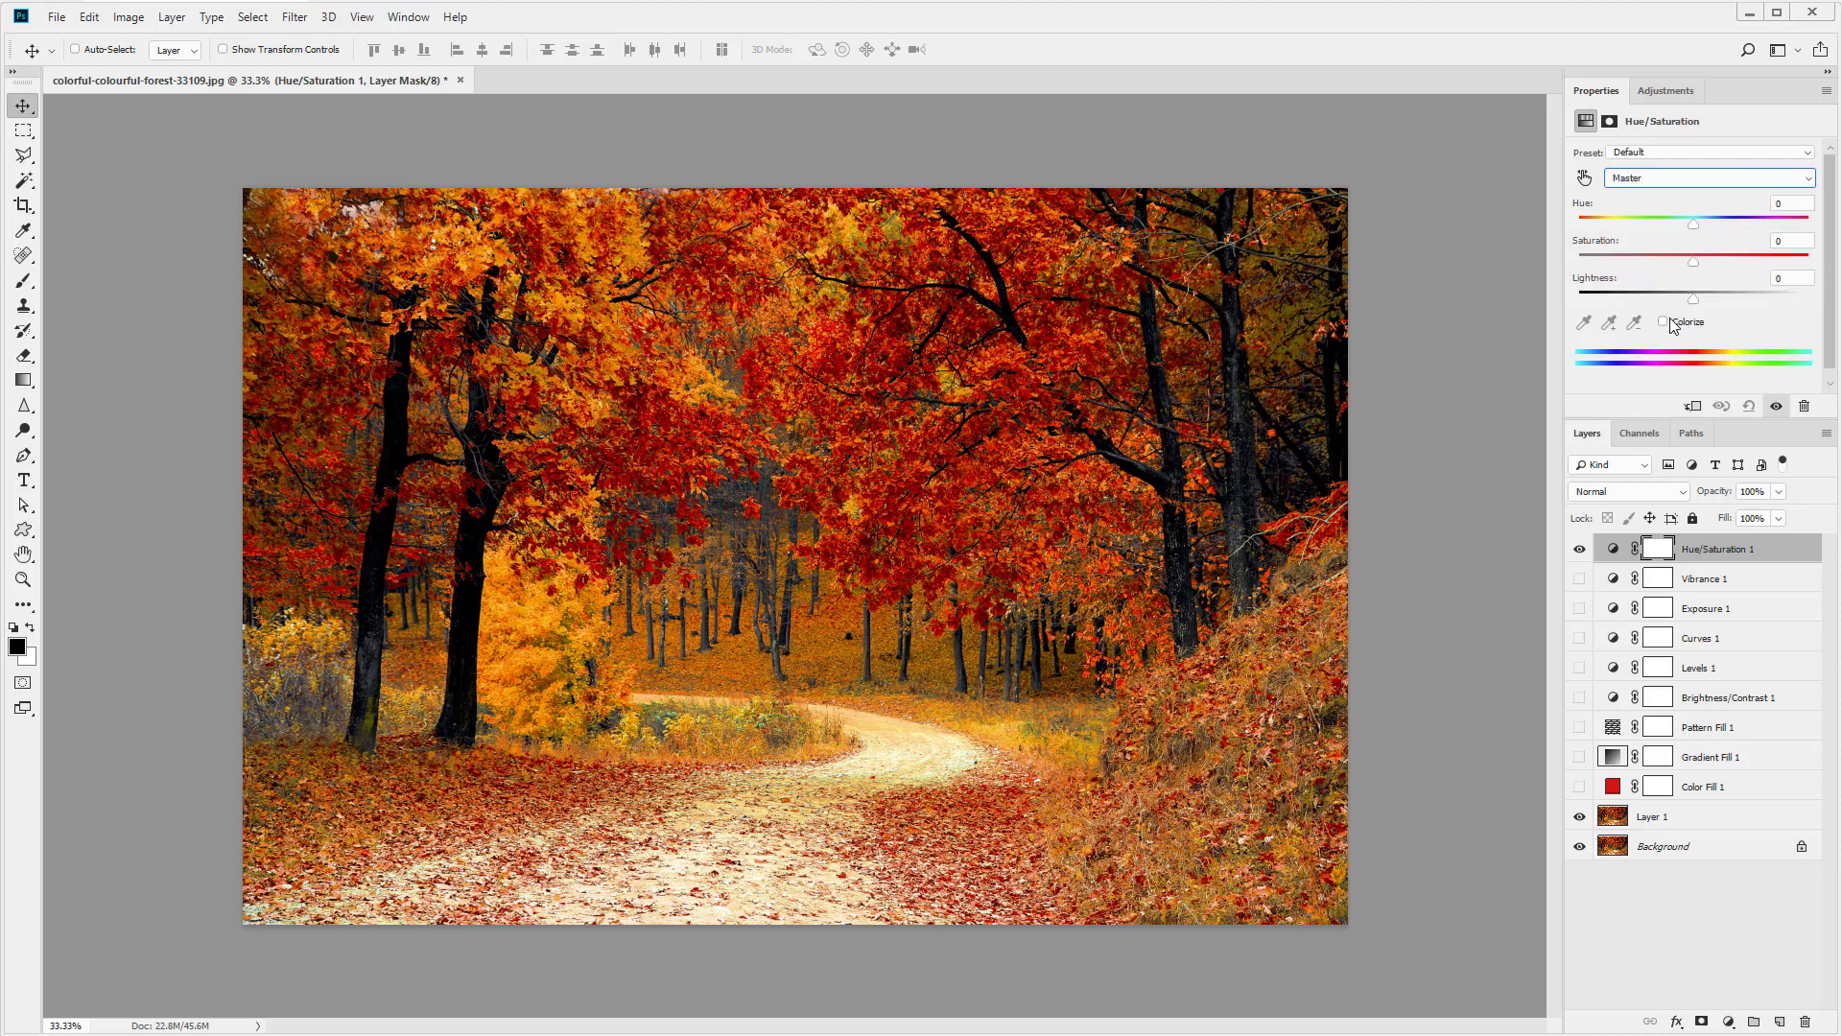
{"action": "left_click", "coordinate": [1663, 322]}
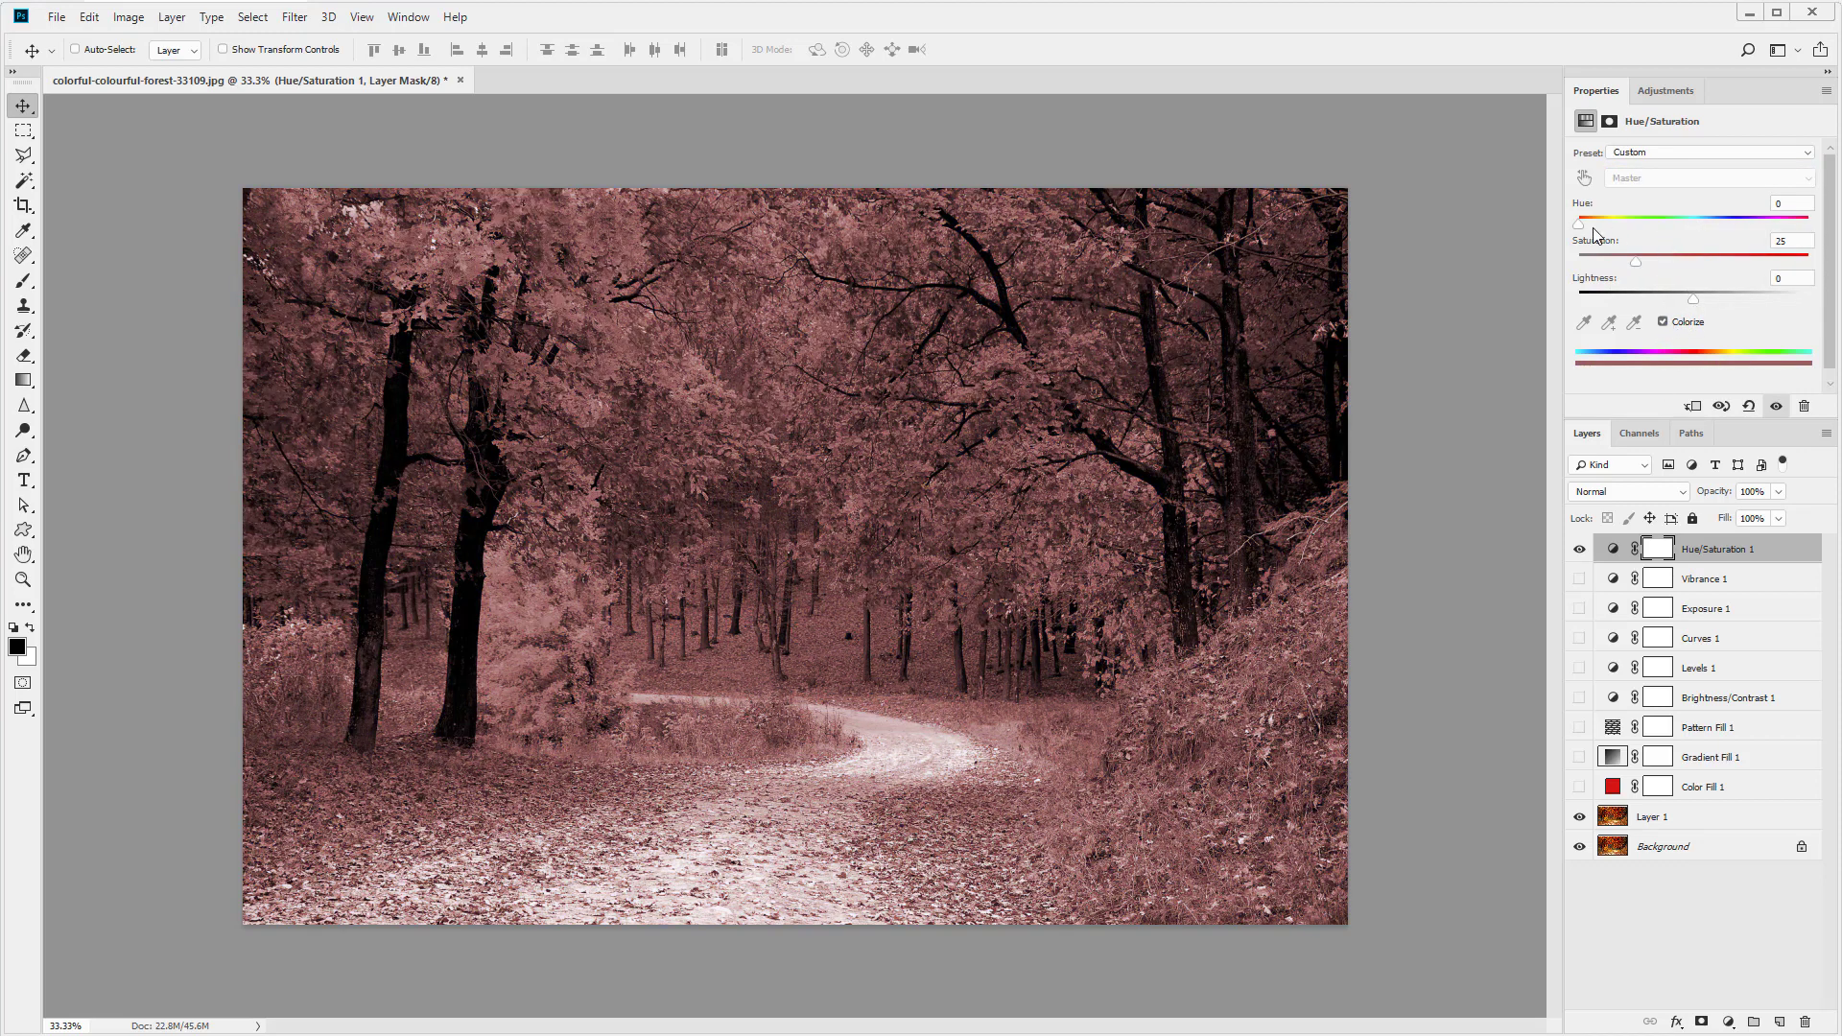
{"action": "mouse_move", "coordinate": [1578, 224]}
{"action": "left_mouse_down"}
{"action": "mouse_move", "coordinate": [1718, 230]}
{"action": "mouse_move", "coordinate": [1572, 231]}
{"action": "left_mouse_up"}
{"action": "left_click", "coordinate": [1662, 323]}
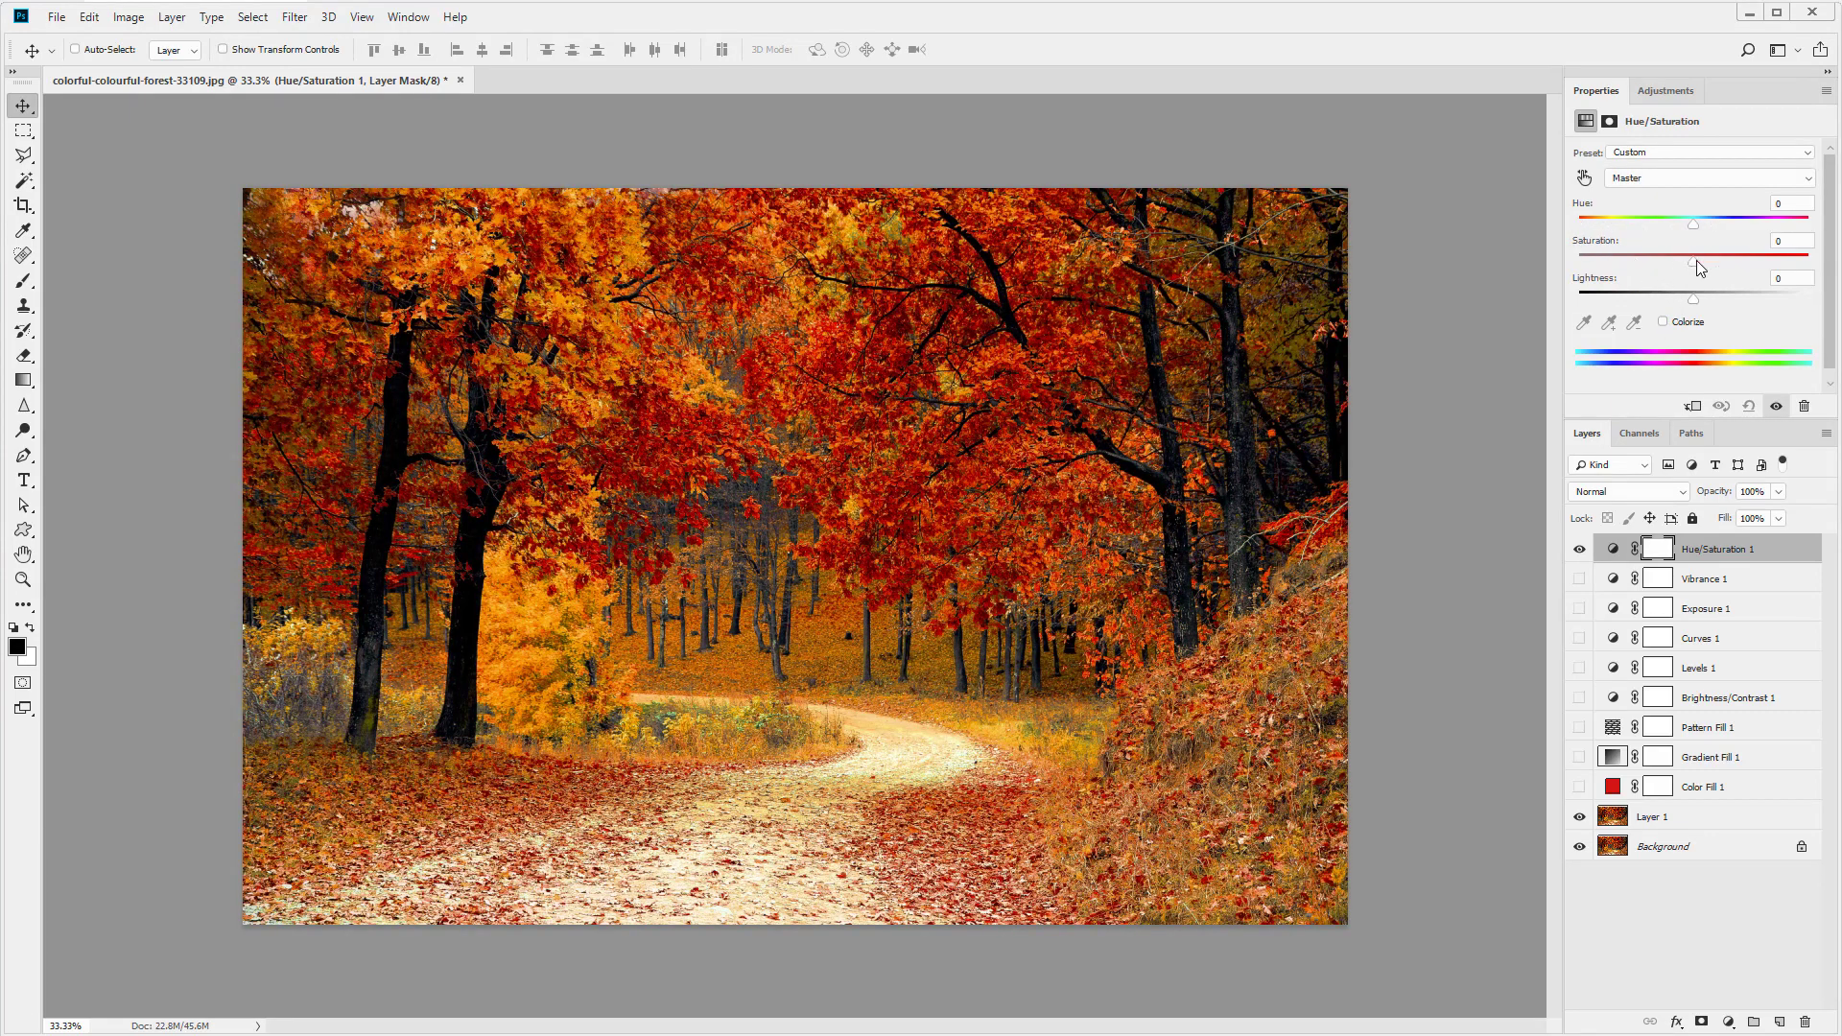
- Set the Hue/Saturation saturation to +49, then hide the layer
{"action": "left_click_drag", "start_coordinate": [1680, 262], "coordinate": [1753, 269]}
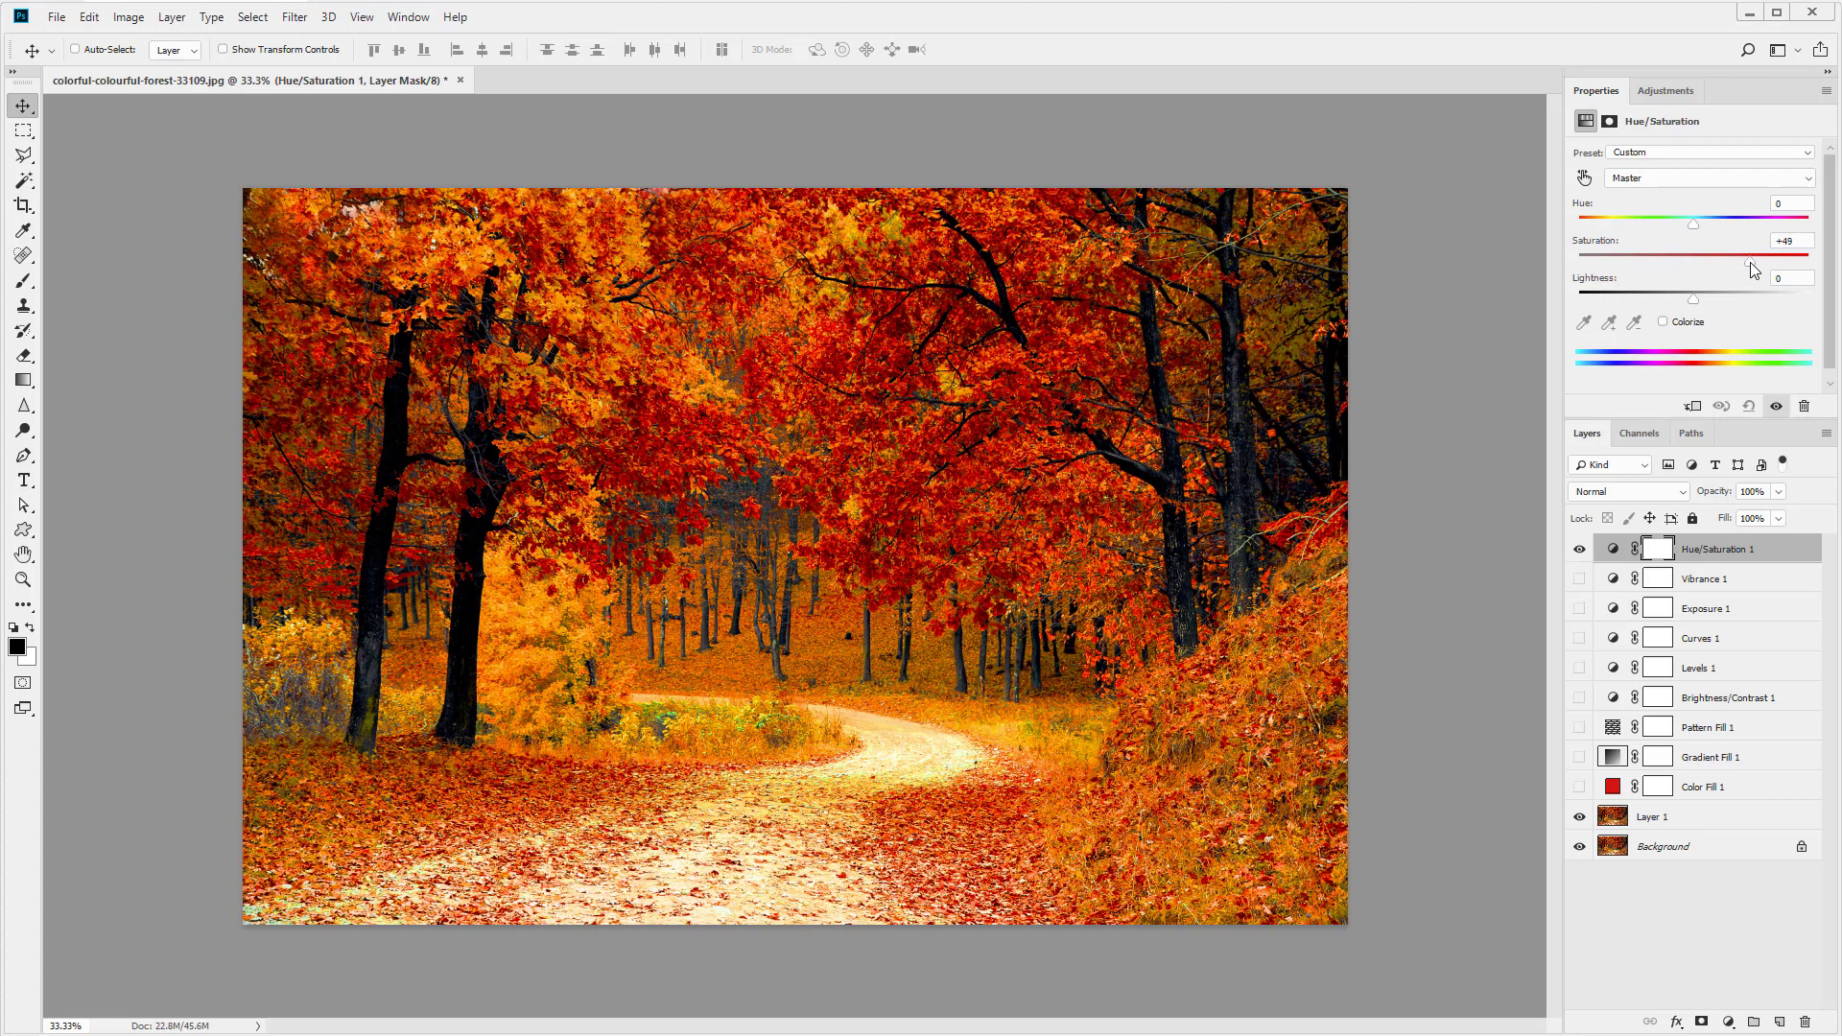
{"action": "left_click", "coordinate": [1579, 549]}
- Add a Color Balance adjustment with midtones Cyan-Red +37 and Magenta-Green -32
{"action": "left_click", "coordinate": [1728, 1022]}
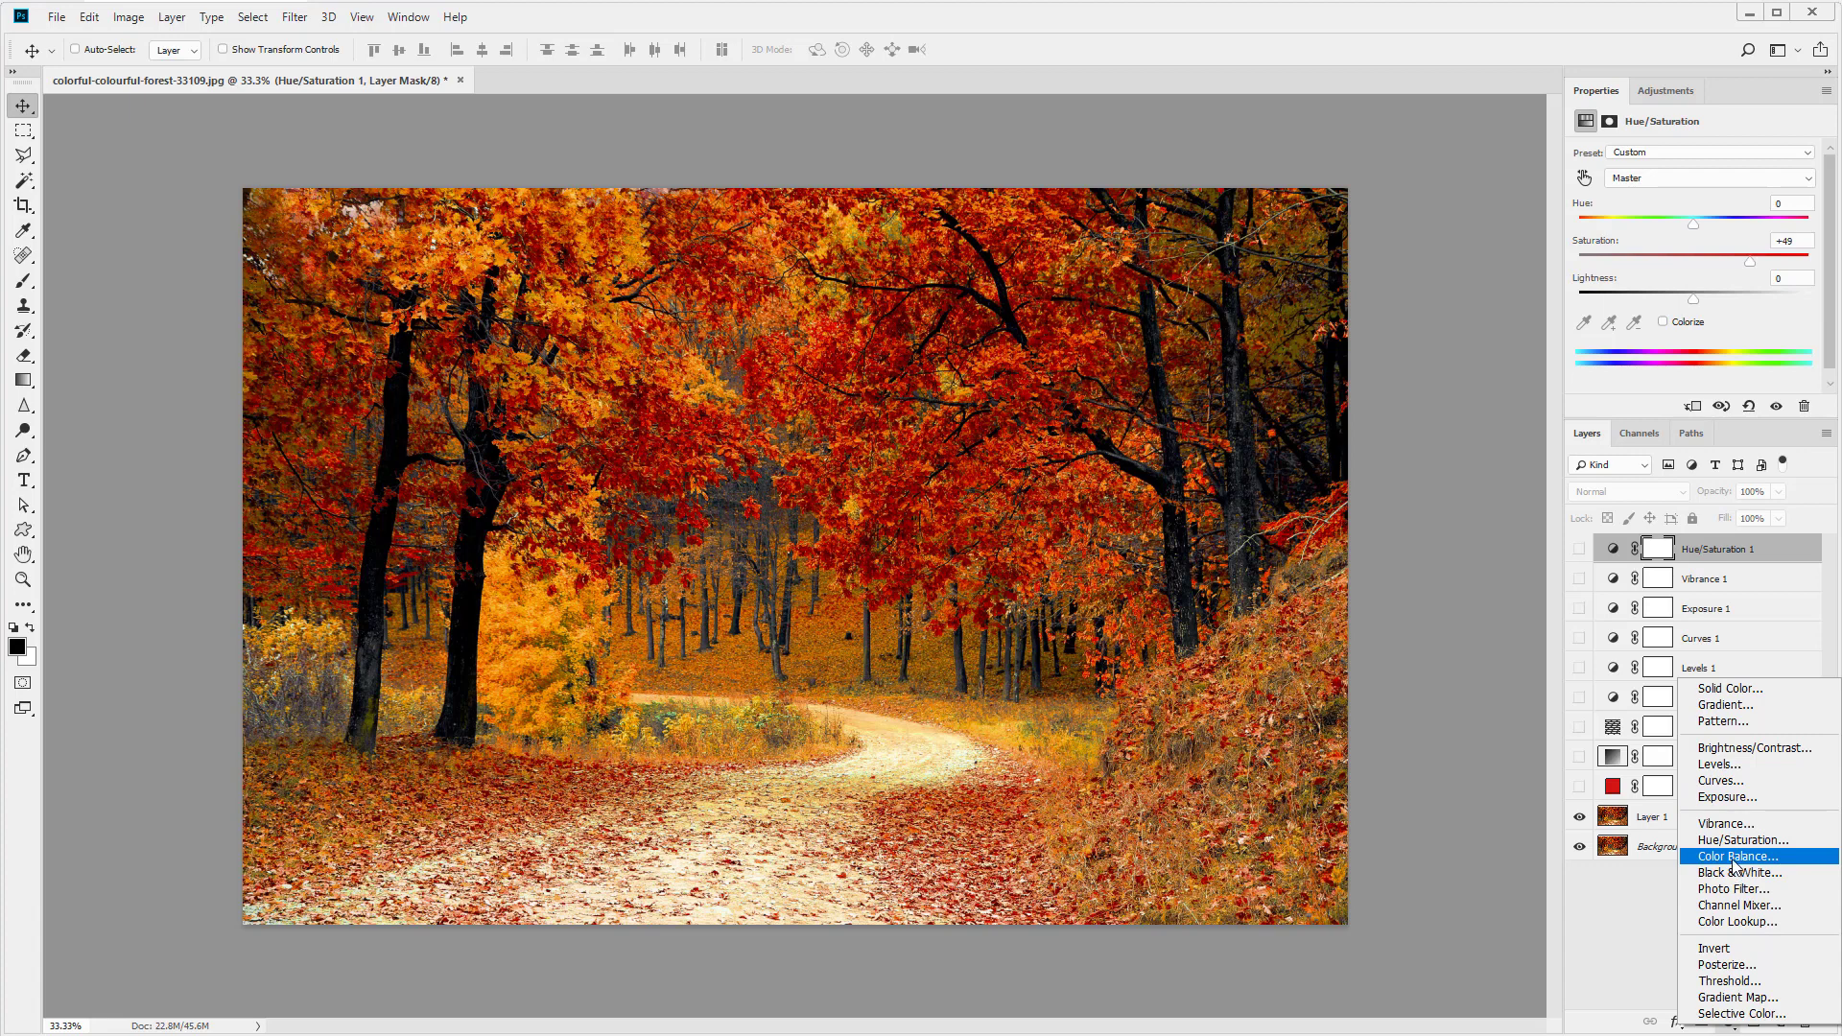
{"action": "left_click", "coordinate": [1734, 864]}
{"action": "left_click_drag", "start_coordinate": [1667, 196], "coordinate": [1638, 231]}
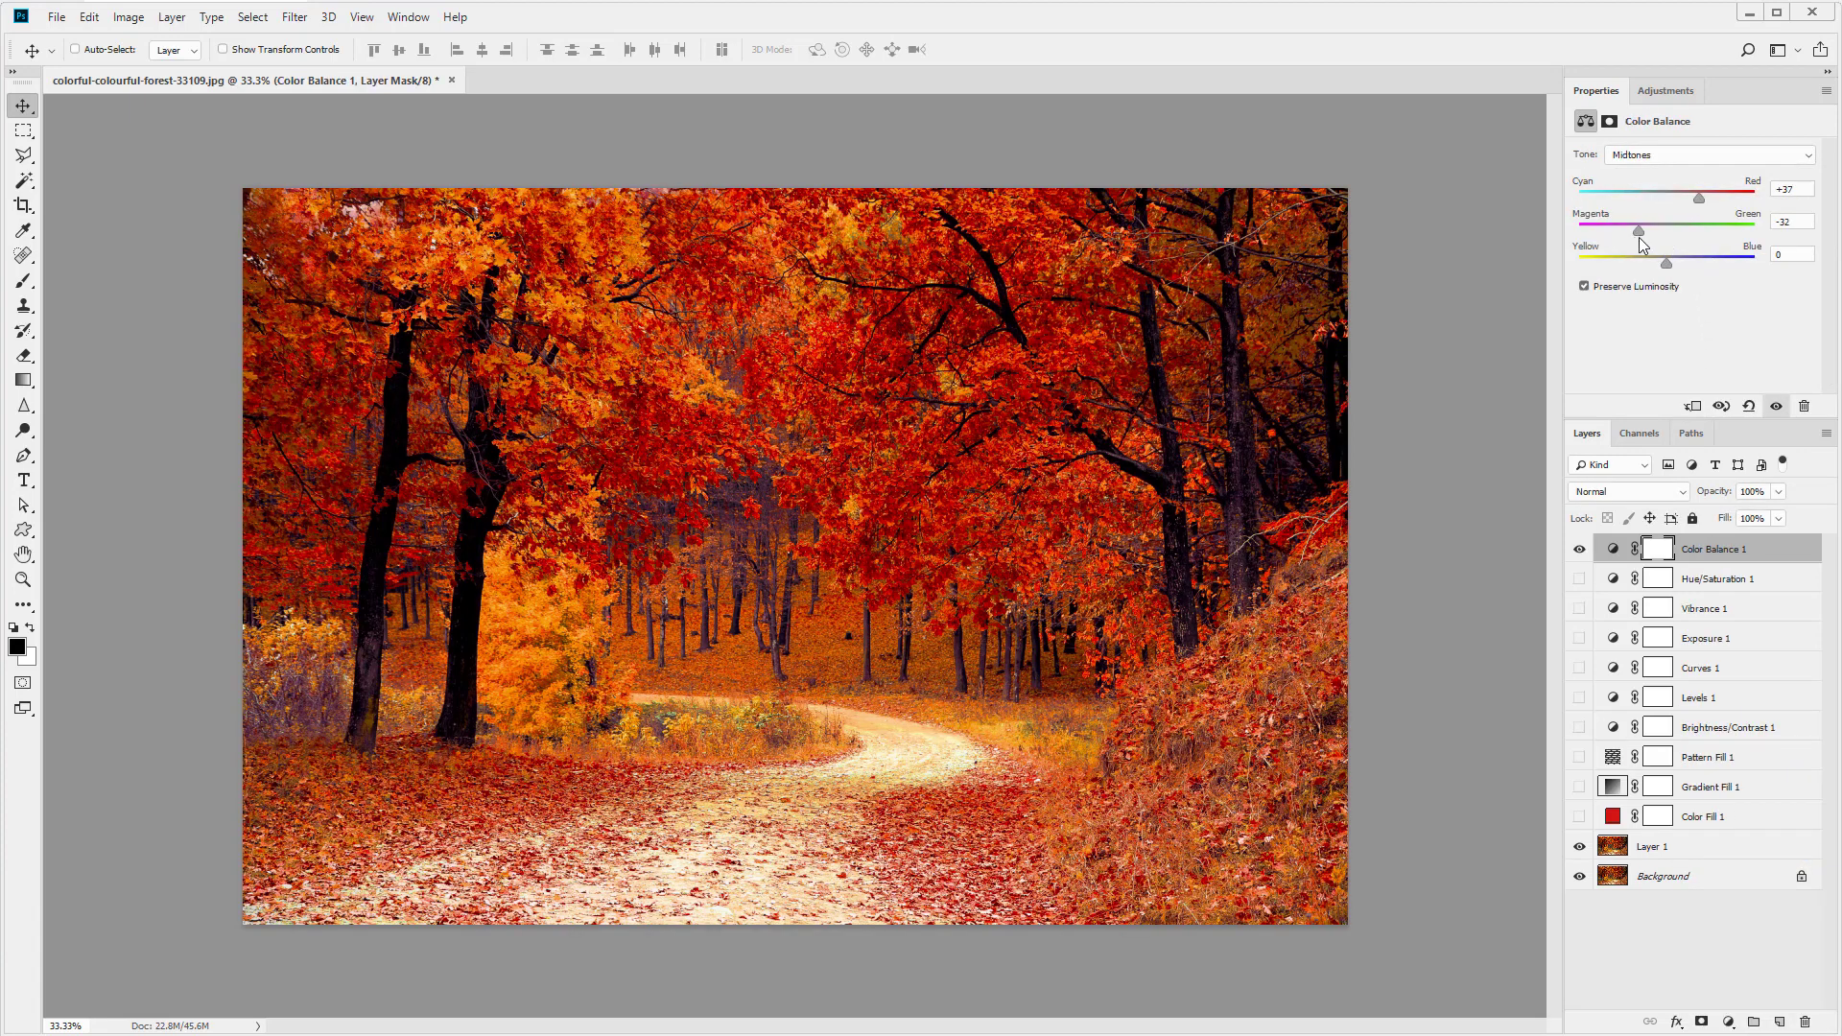
- Add a Black & White adjustment layer with its default settings
{"action": "left_click", "coordinate": [1726, 1023]}
{"action": "left_click", "coordinate": [1733, 871]}
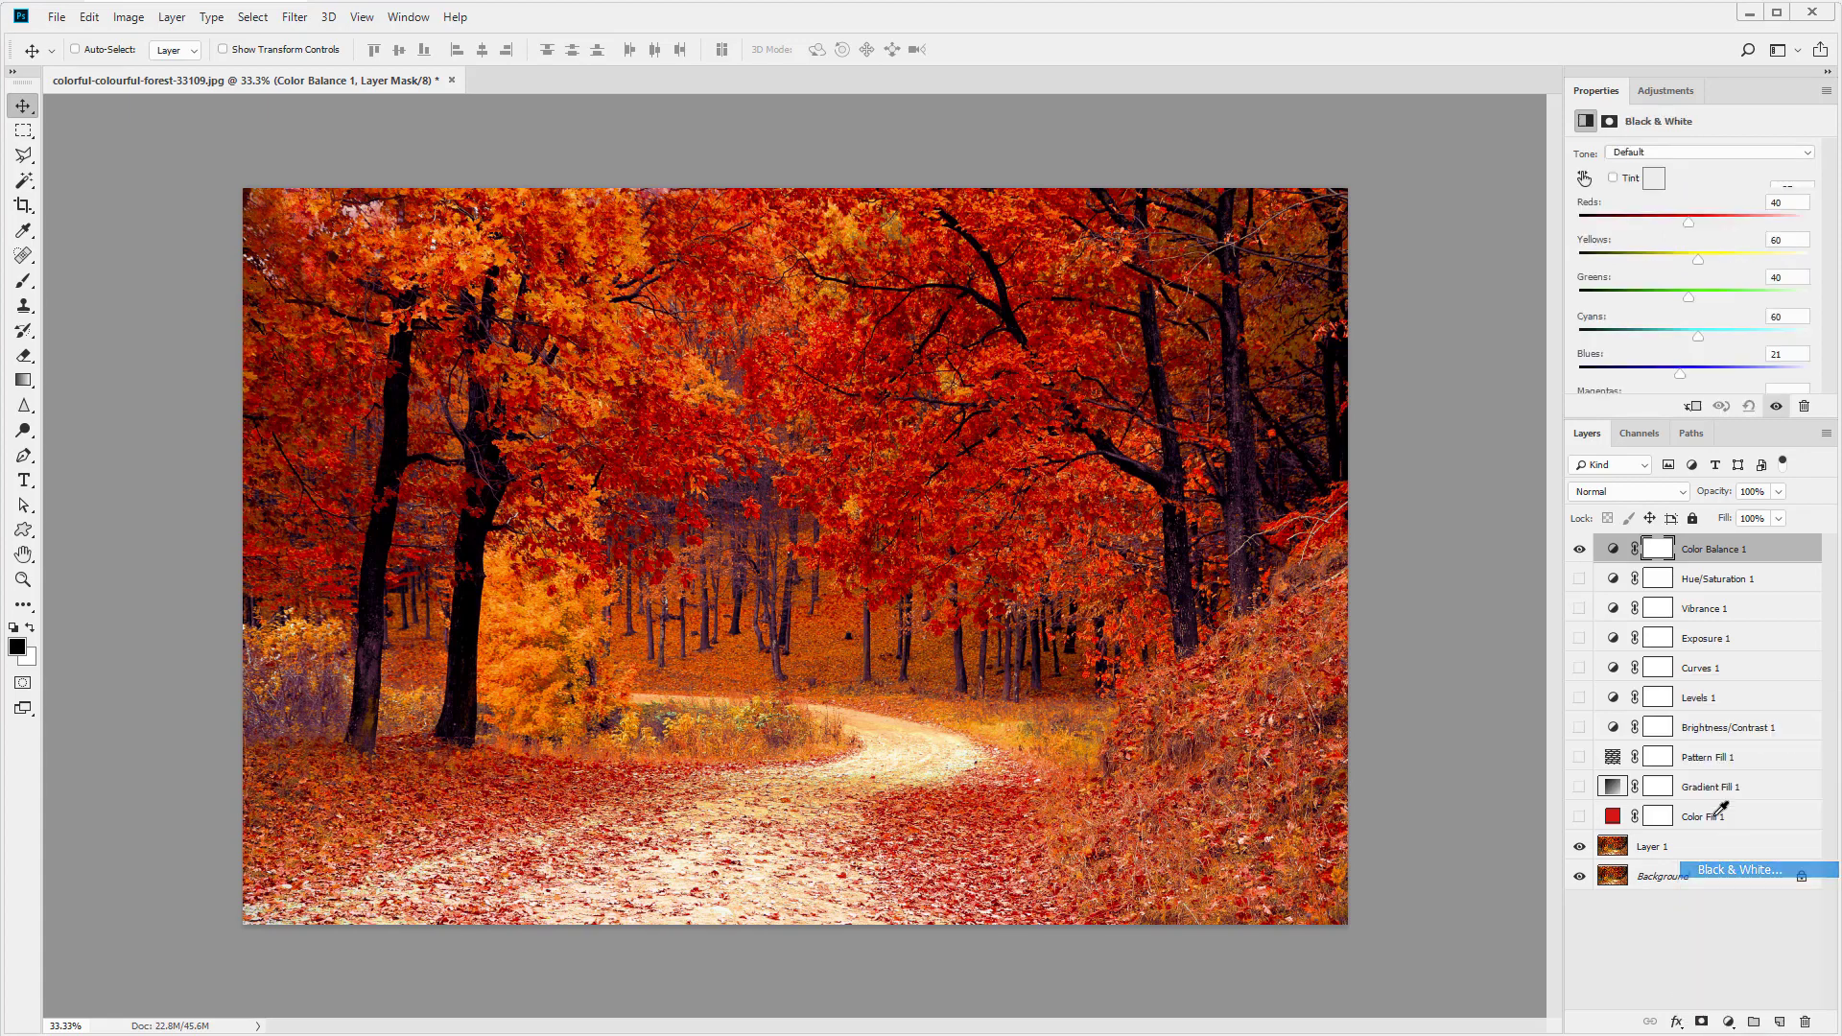
{"action": "left_click", "coordinate": [1579, 550]}
{"action": "left_click", "coordinate": [1578, 551]}
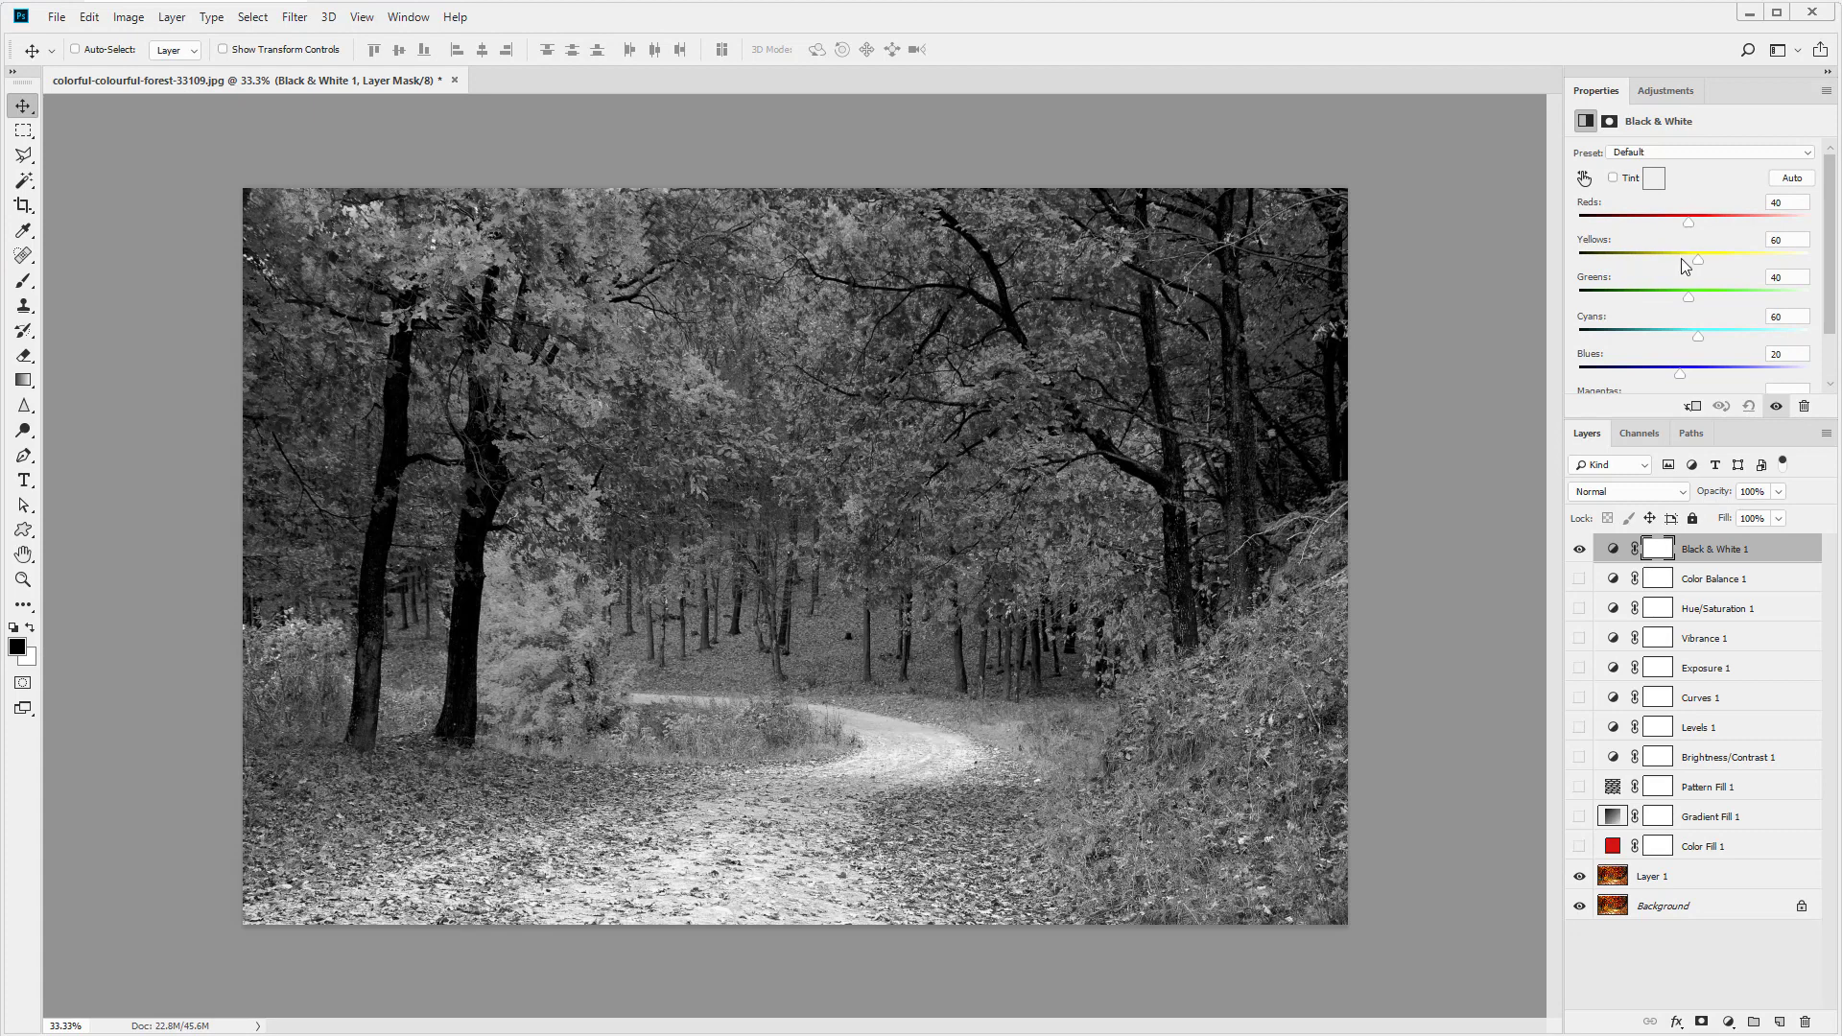
- Hide the Black & White layer and add a Photo Filter adjustment layer set to Cooling Filter (80)
{"action": "left_click", "coordinate": [1579, 548]}
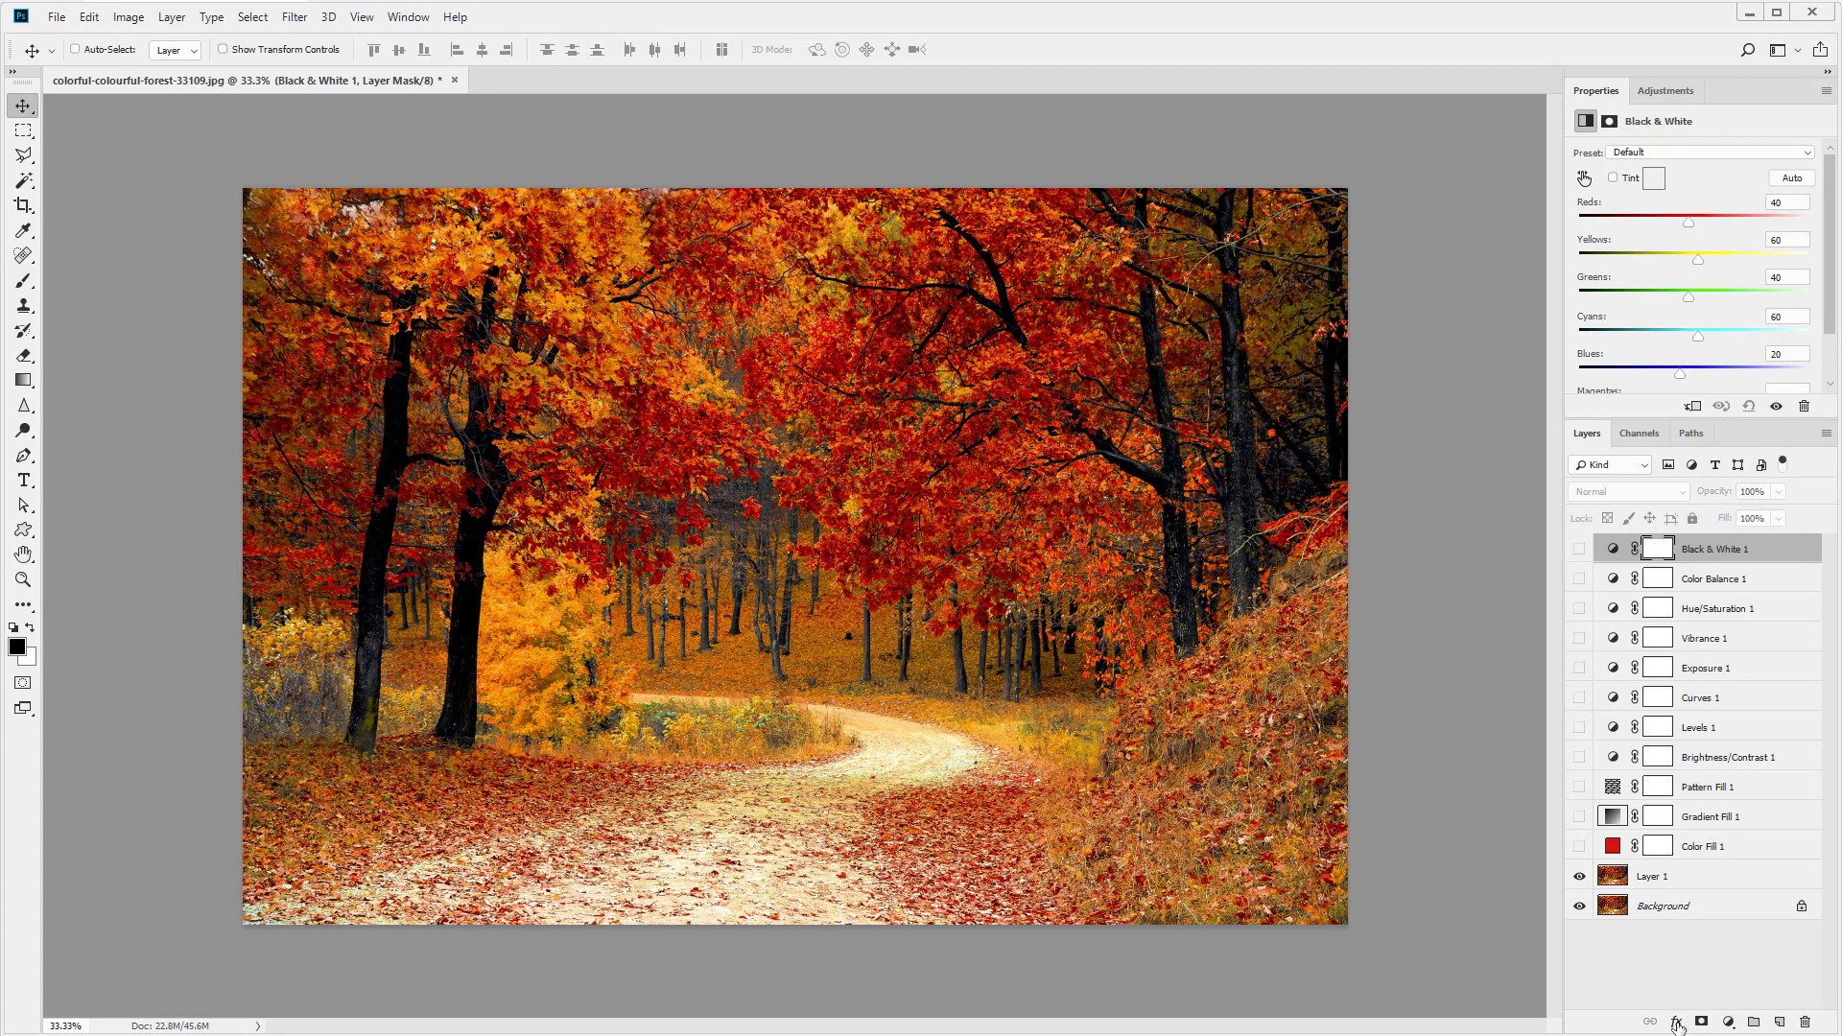
{"action": "left_click", "coordinate": [1728, 1021]}
{"action": "left_click", "coordinate": [1726, 884]}
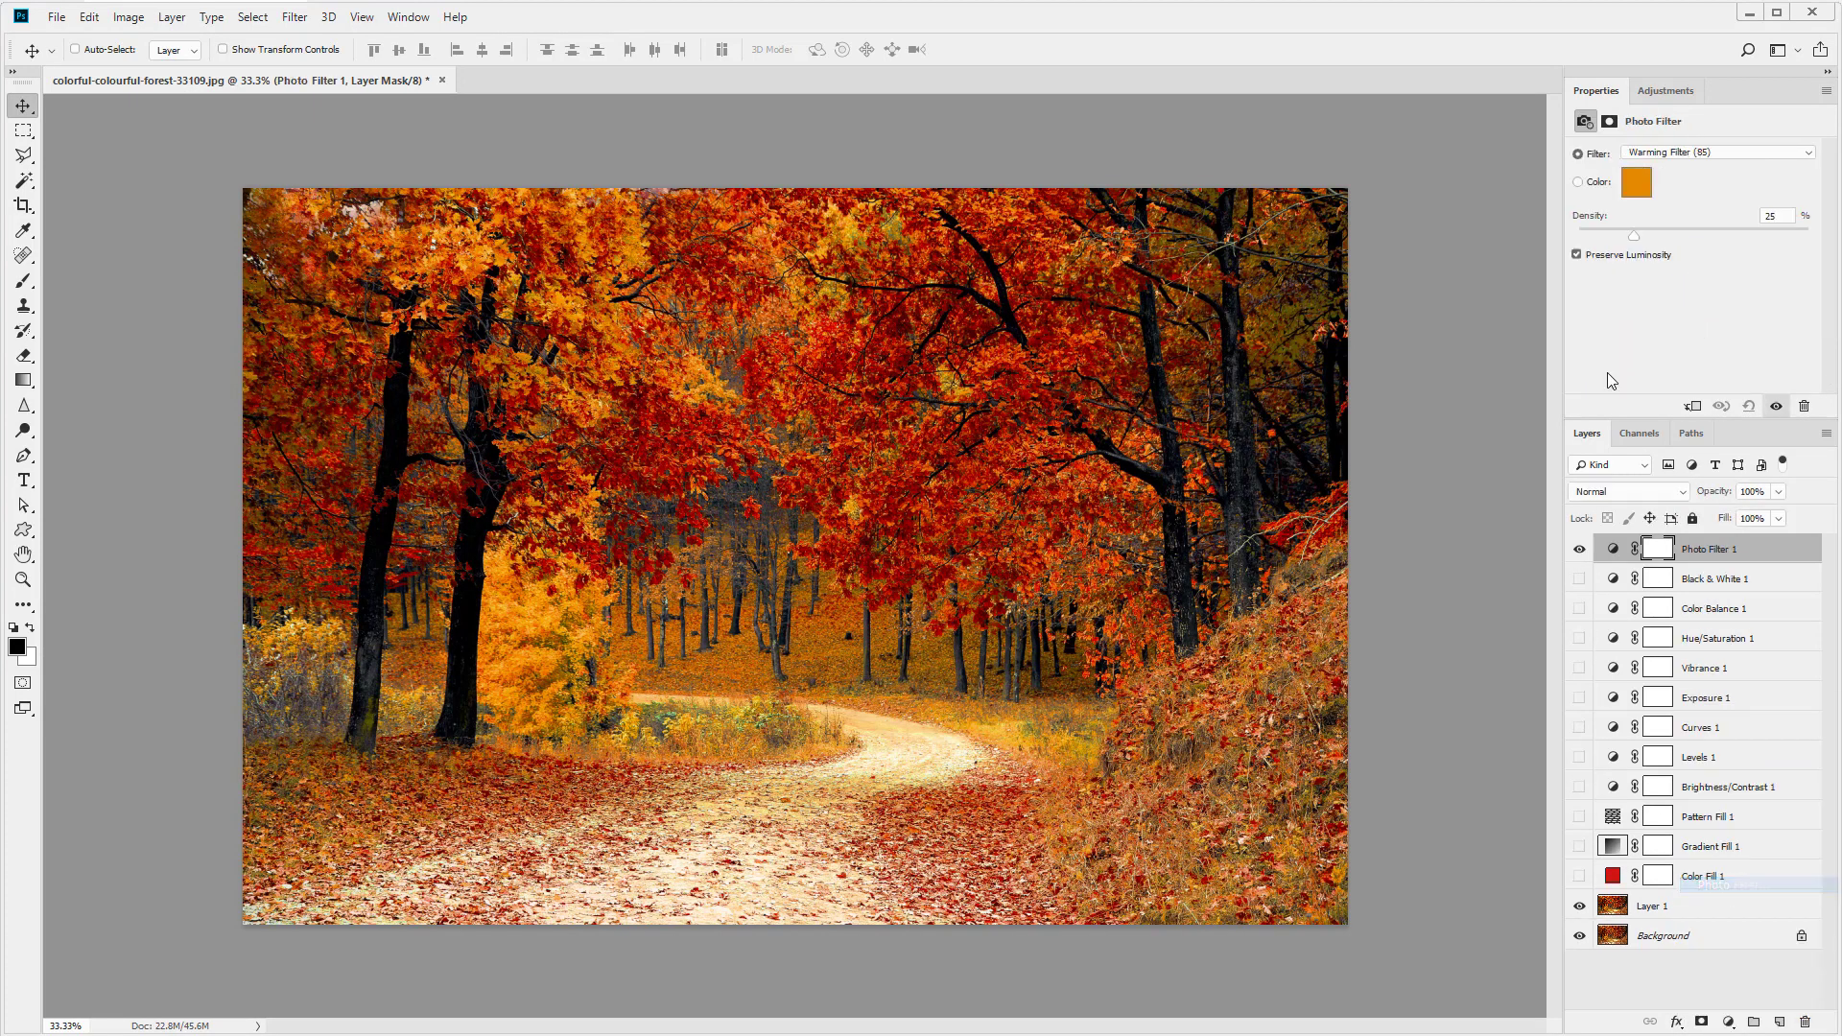
{"action": "left_click", "coordinate": [1650, 152]}
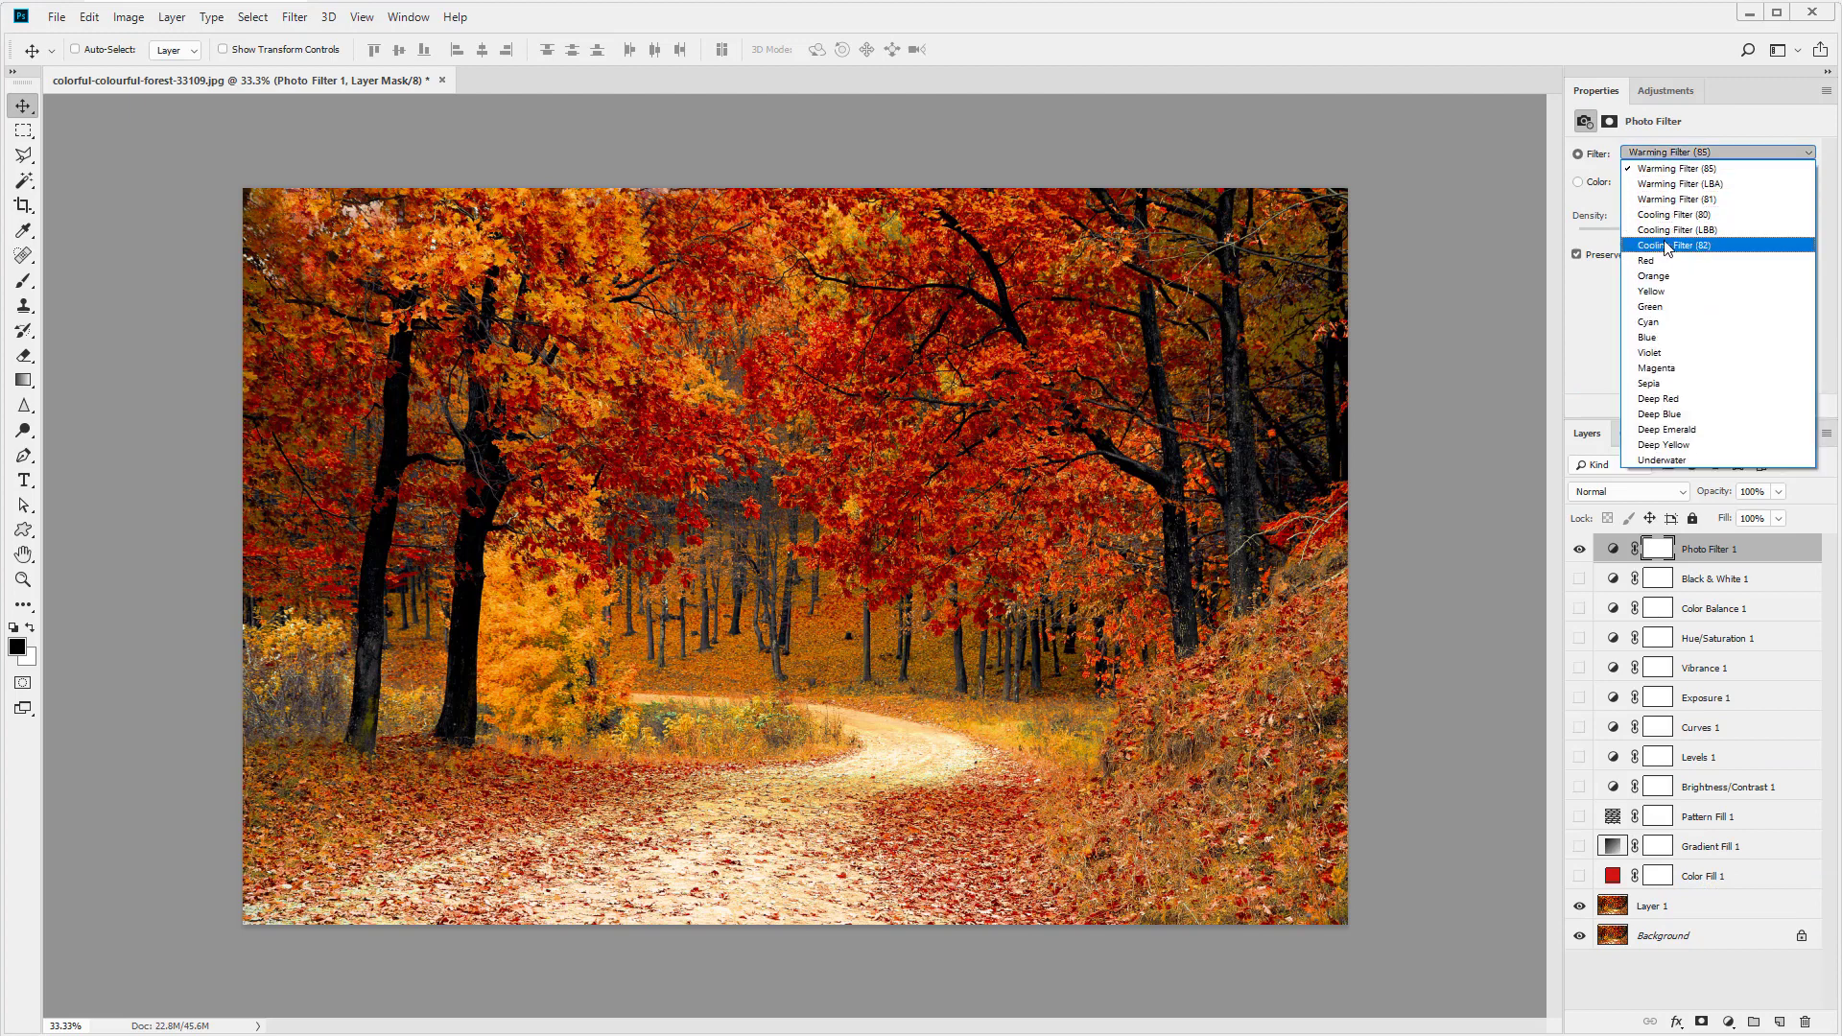
{"action": "left_click", "coordinate": [1671, 215]}
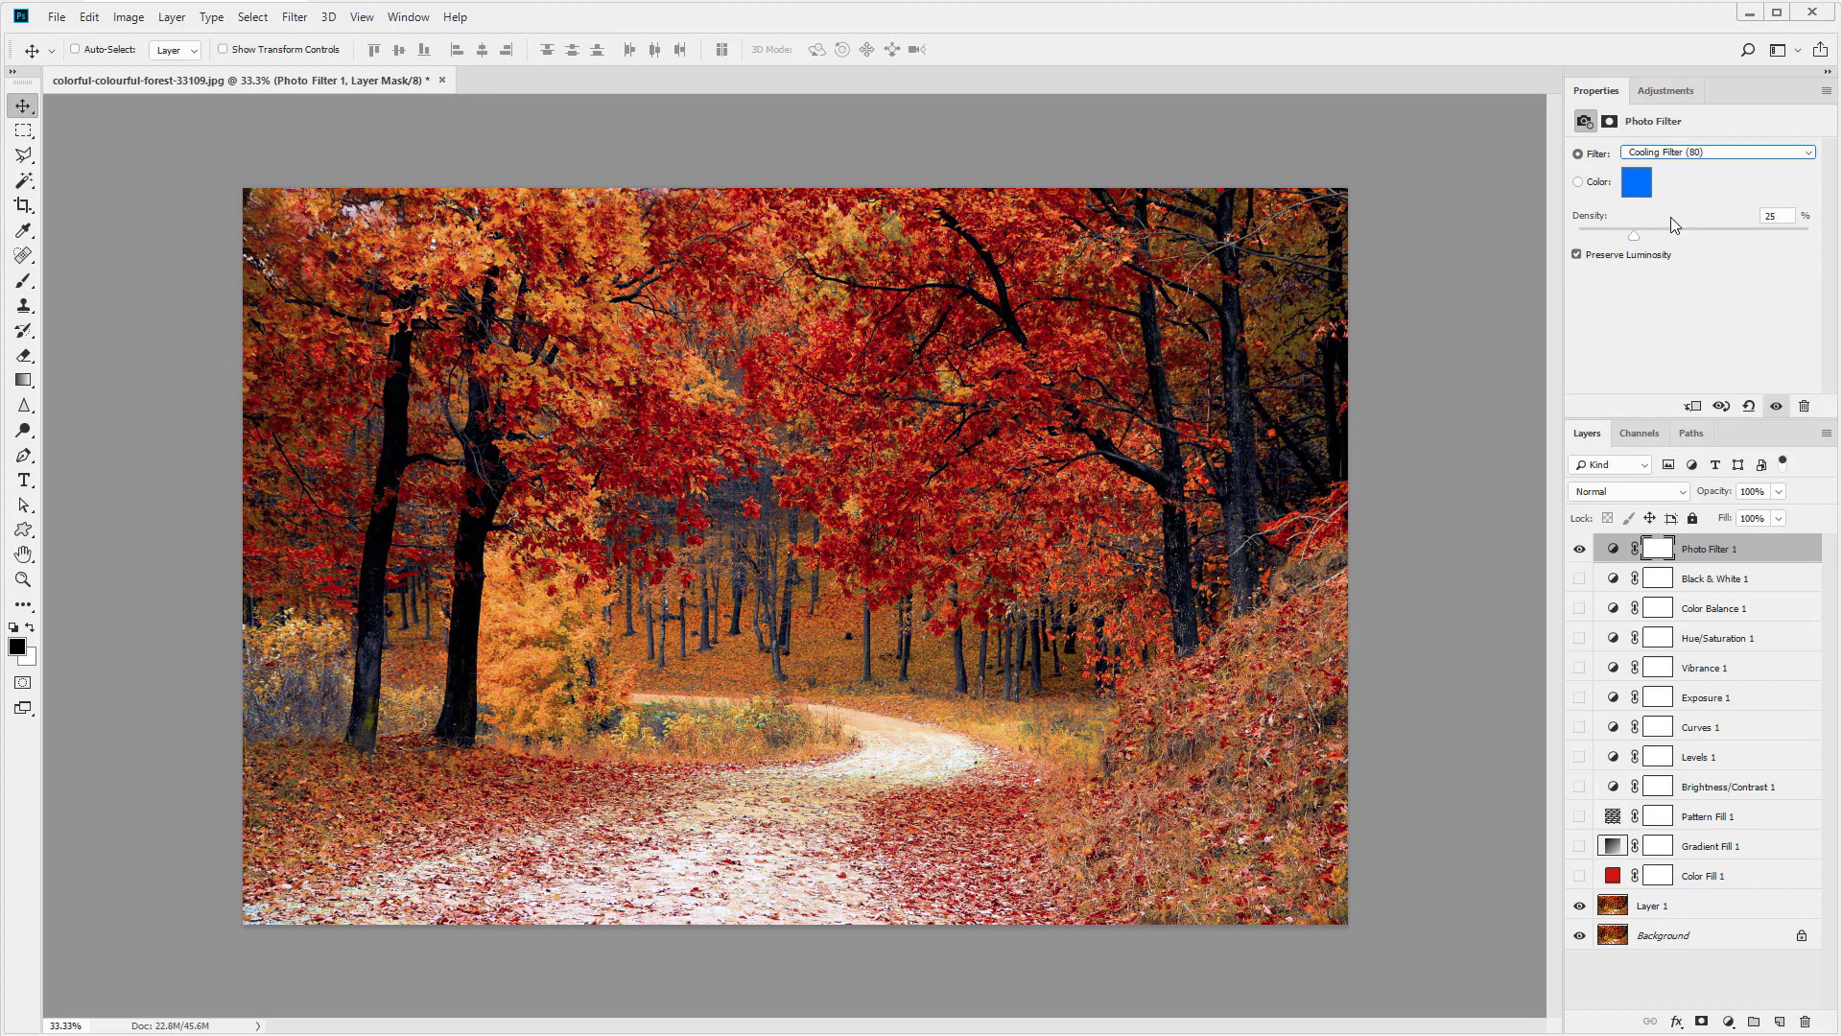
- Toggle the Photo Filter layer's visibility to compare the effect, leaving it hidden
{"action": "left_click", "coordinate": [1579, 549]}
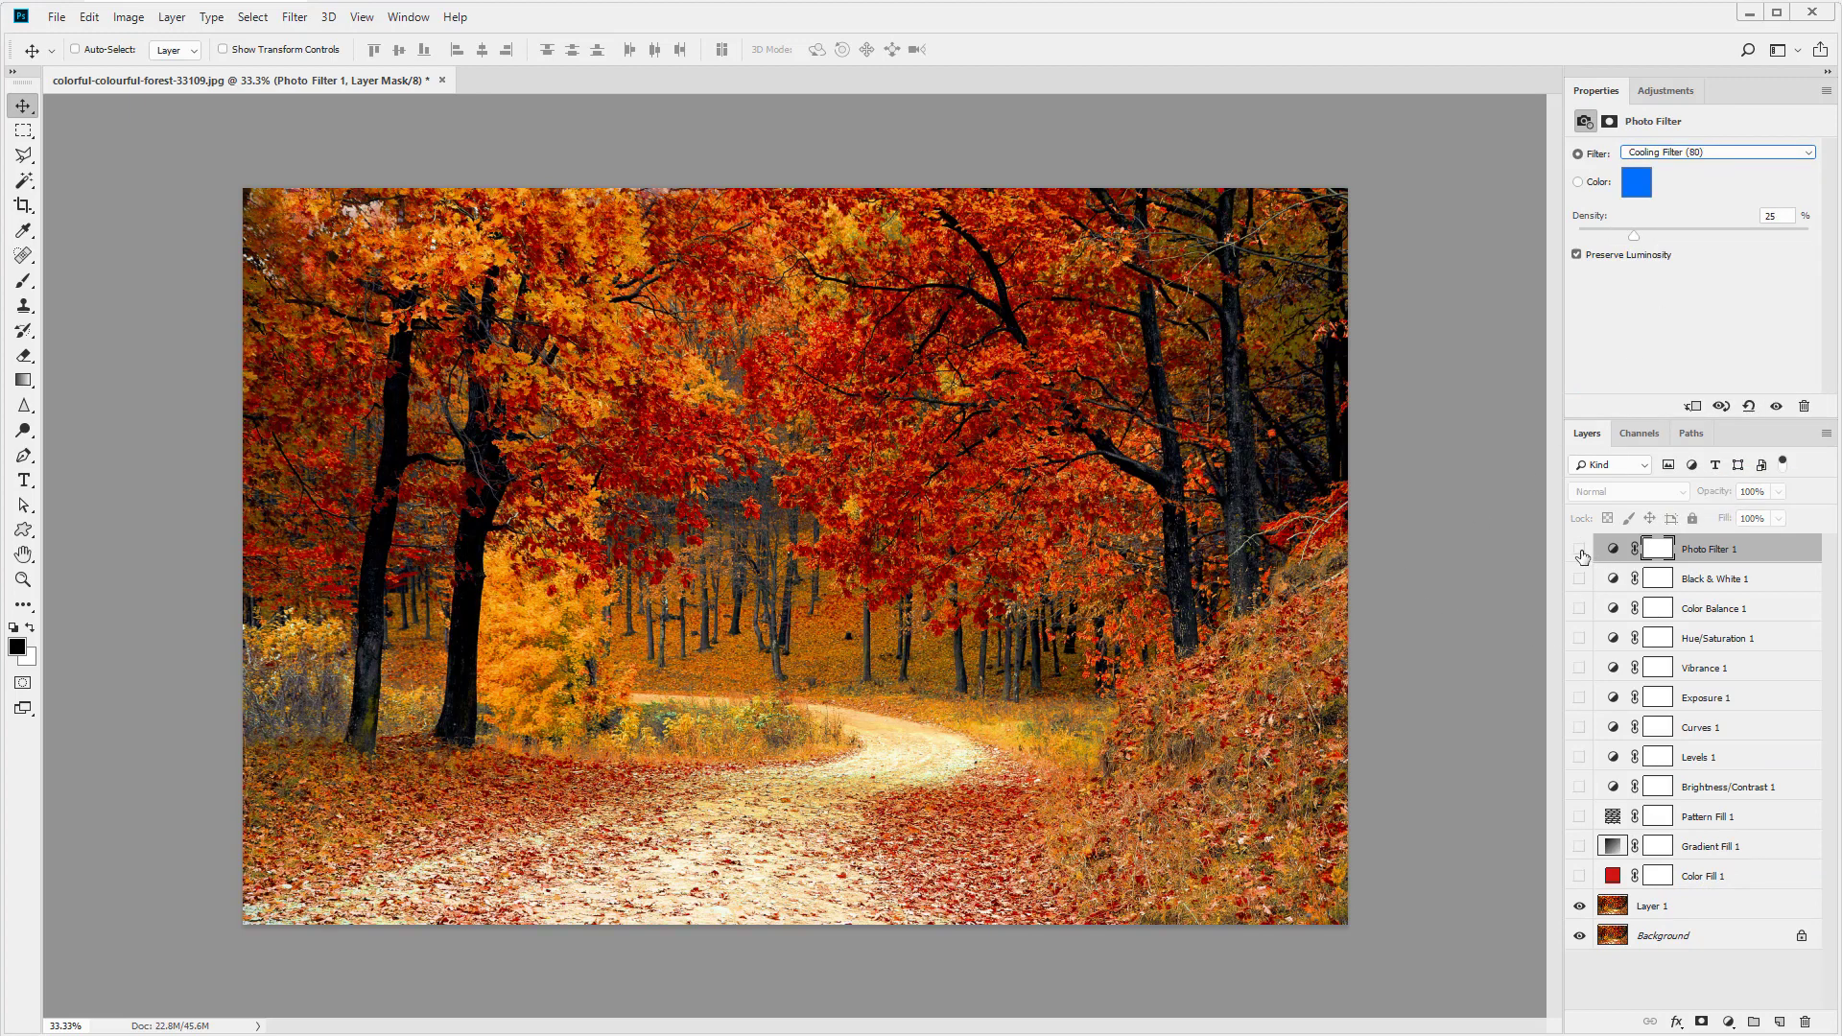
{"action": "left_click", "coordinate": [1580, 551]}
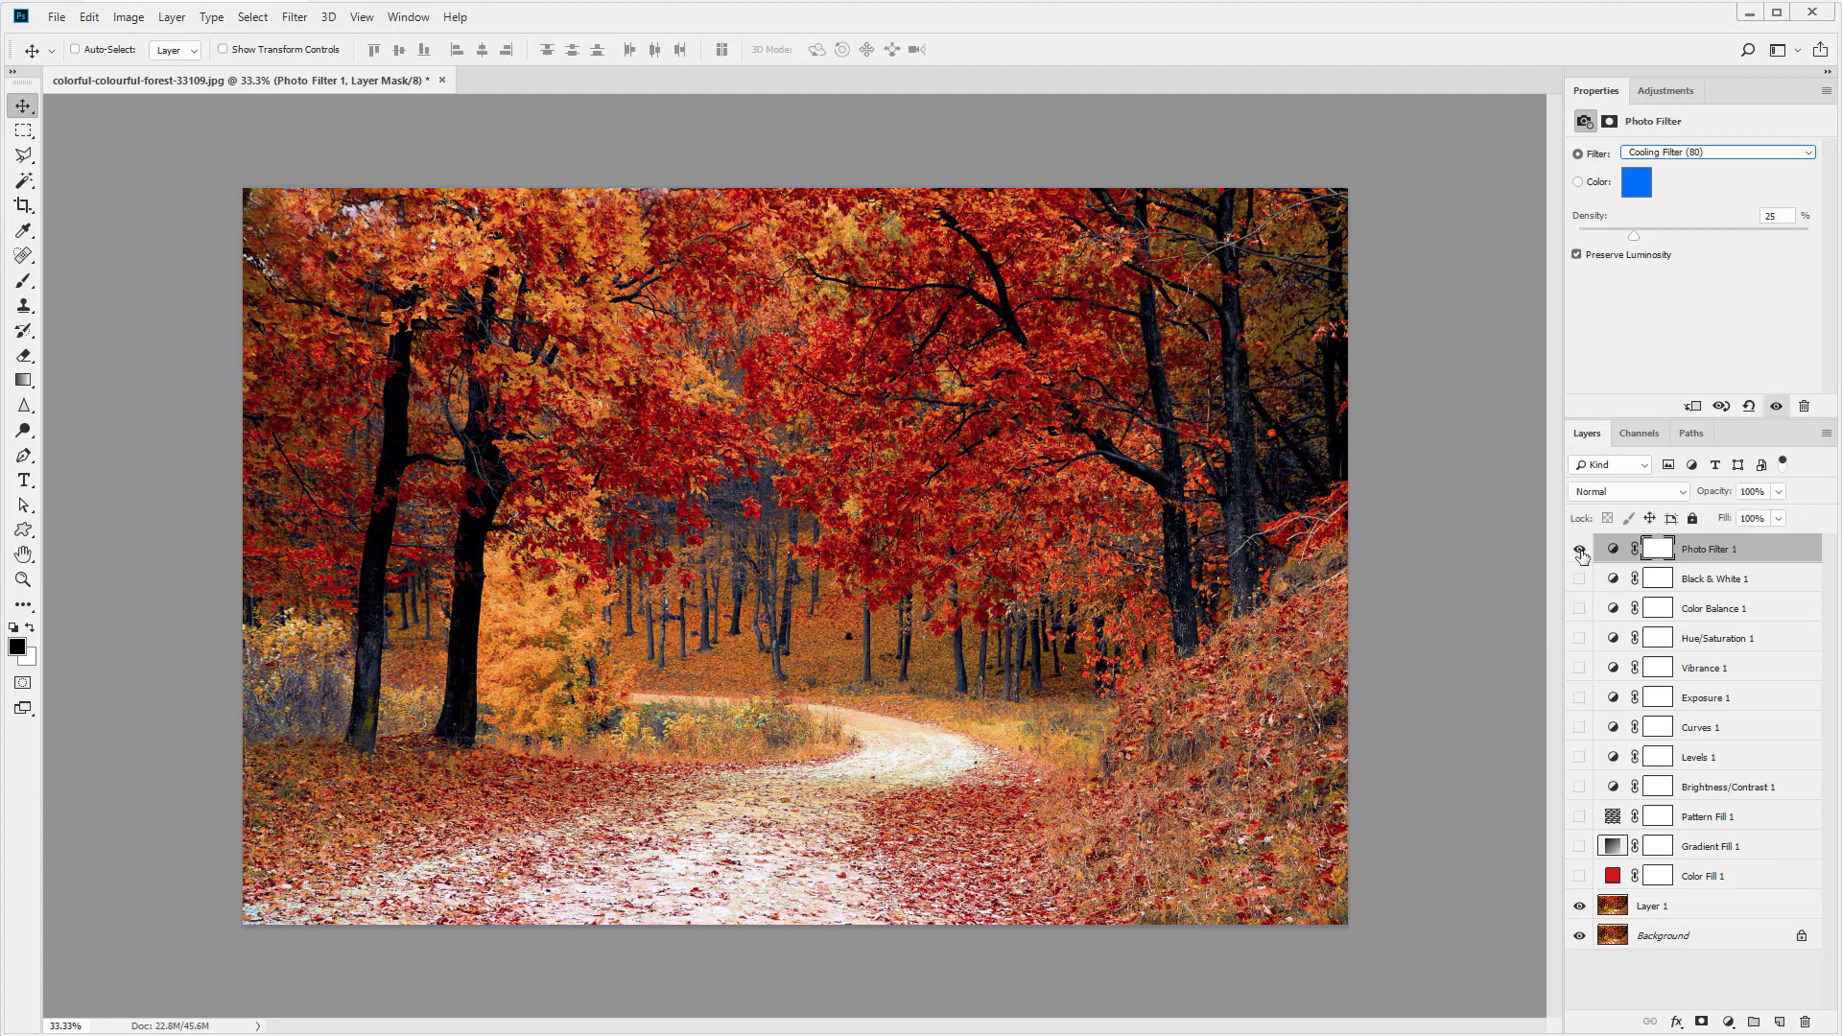
{"action": "left_click", "coordinate": [1579, 549]}
- Add a Channel Mixer adjustment layer with its default settings
{"action": "left_click", "coordinate": [1727, 1021]}
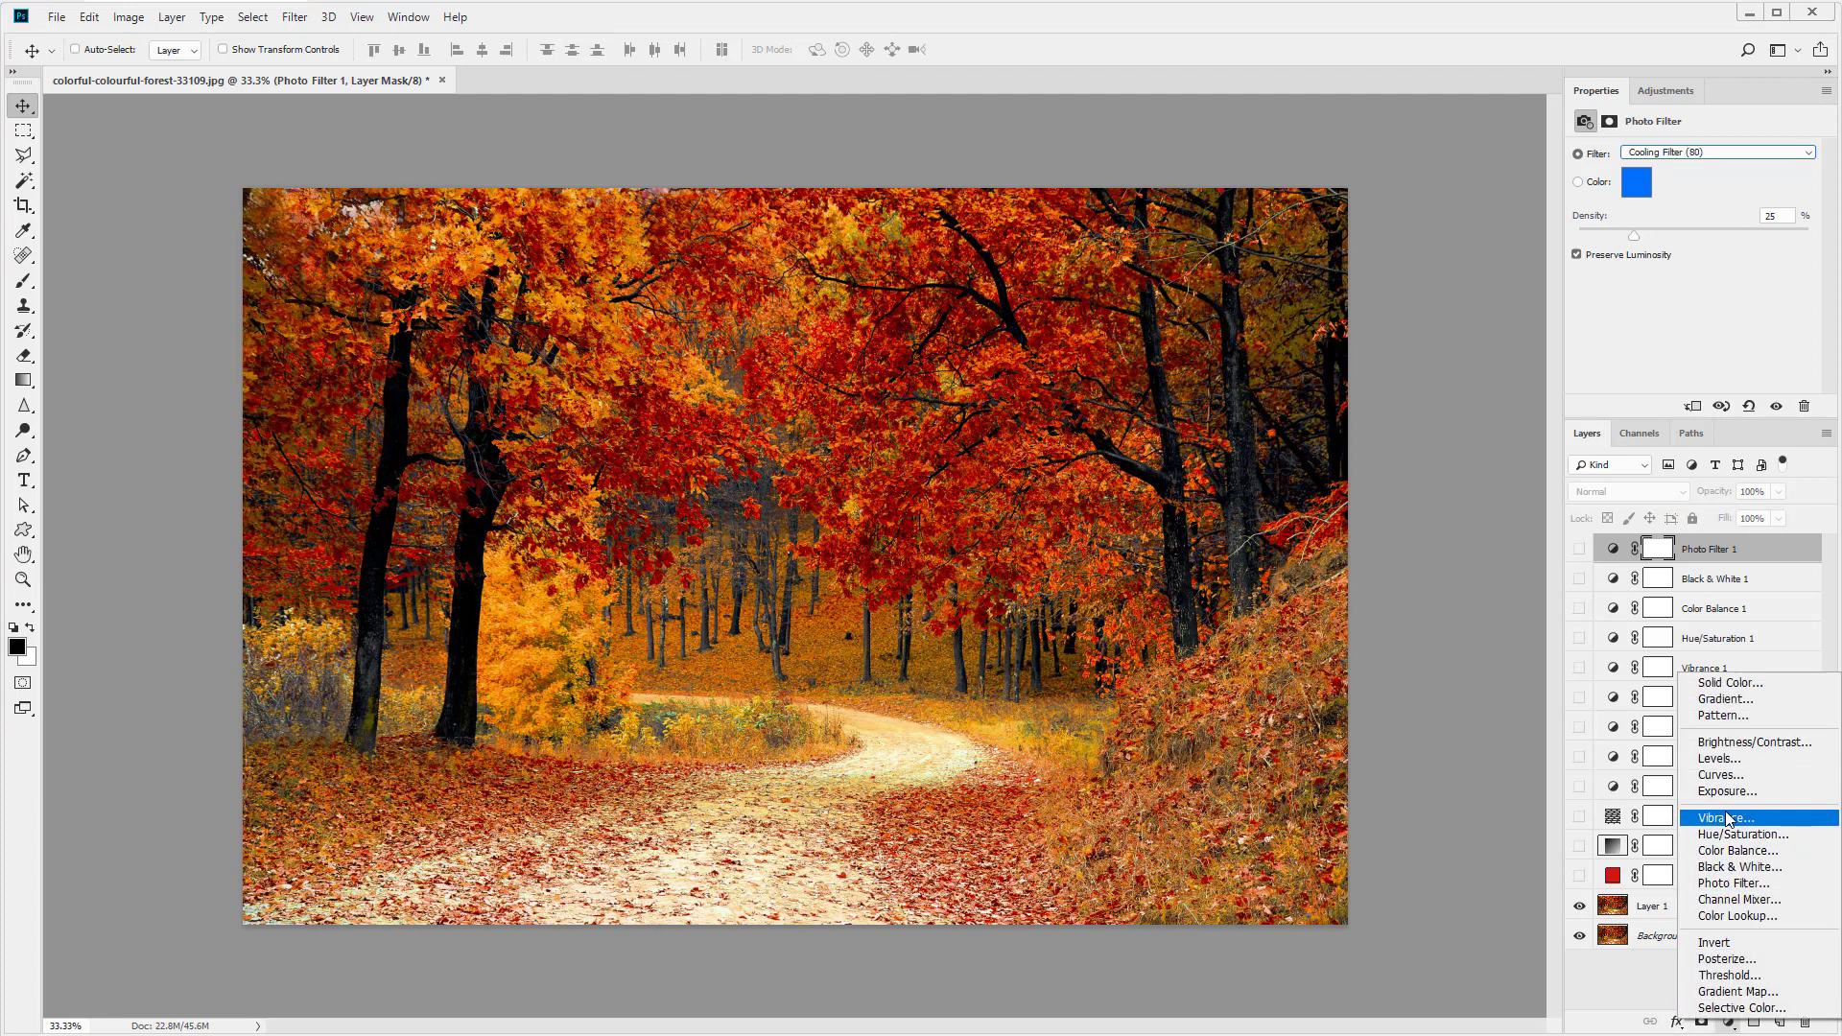
{"action": "left_click", "coordinate": [1737, 899]}
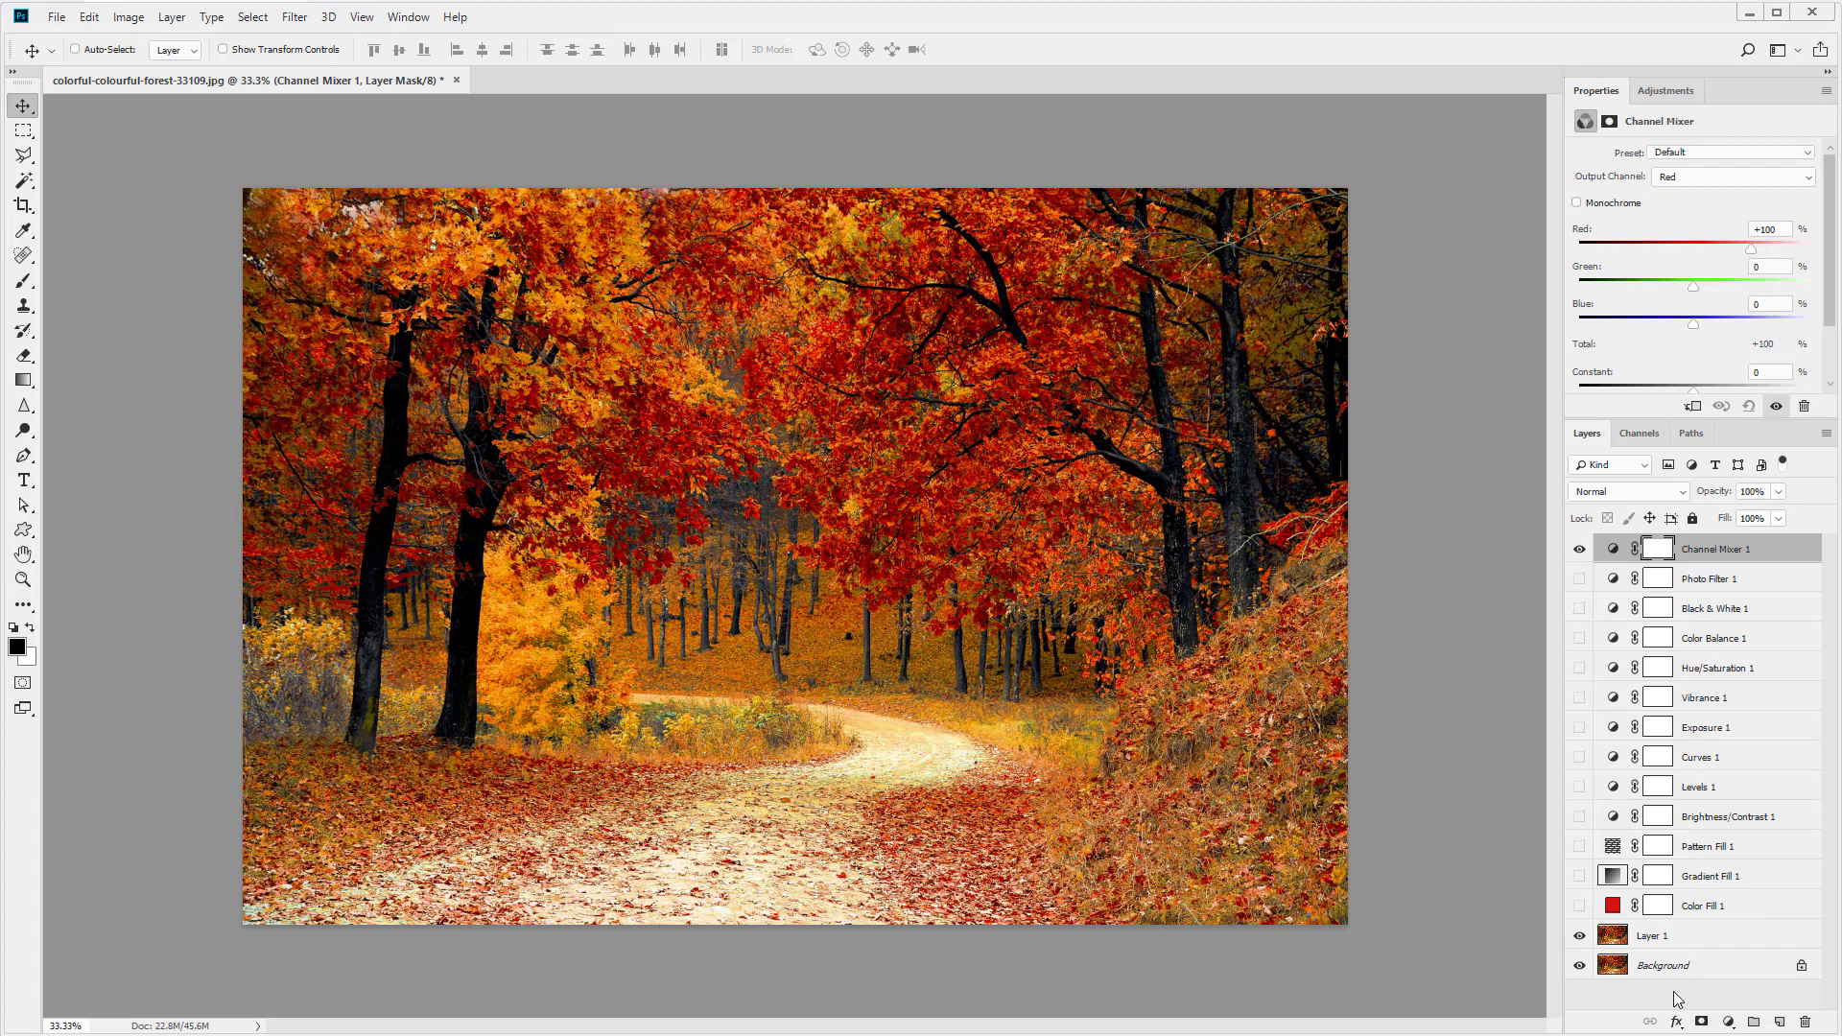
- Add a Color Lookup adjustment layer and hide it
{"action": "left_click", "coordinate": [1728, 1022]}
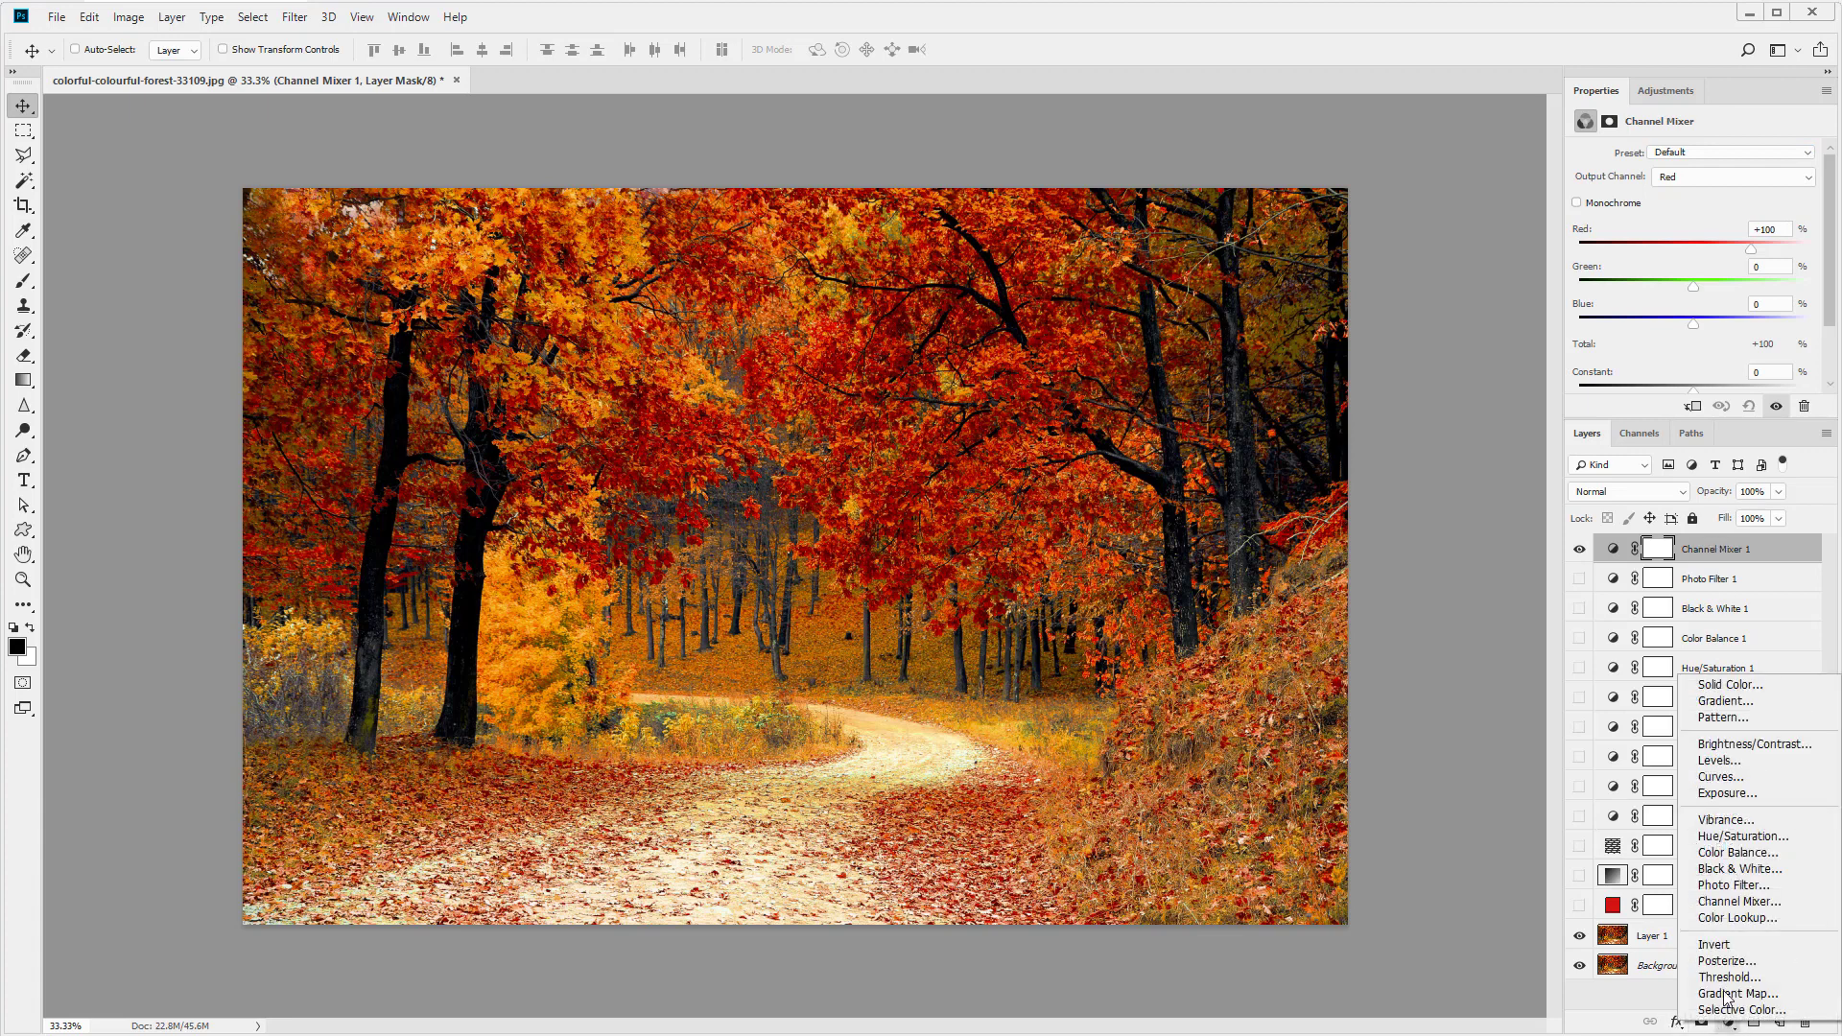
{"action": "left_click", "coordinate": [1732, 918]}
{"action": "left_click", "coordinate": [1579, 550]}
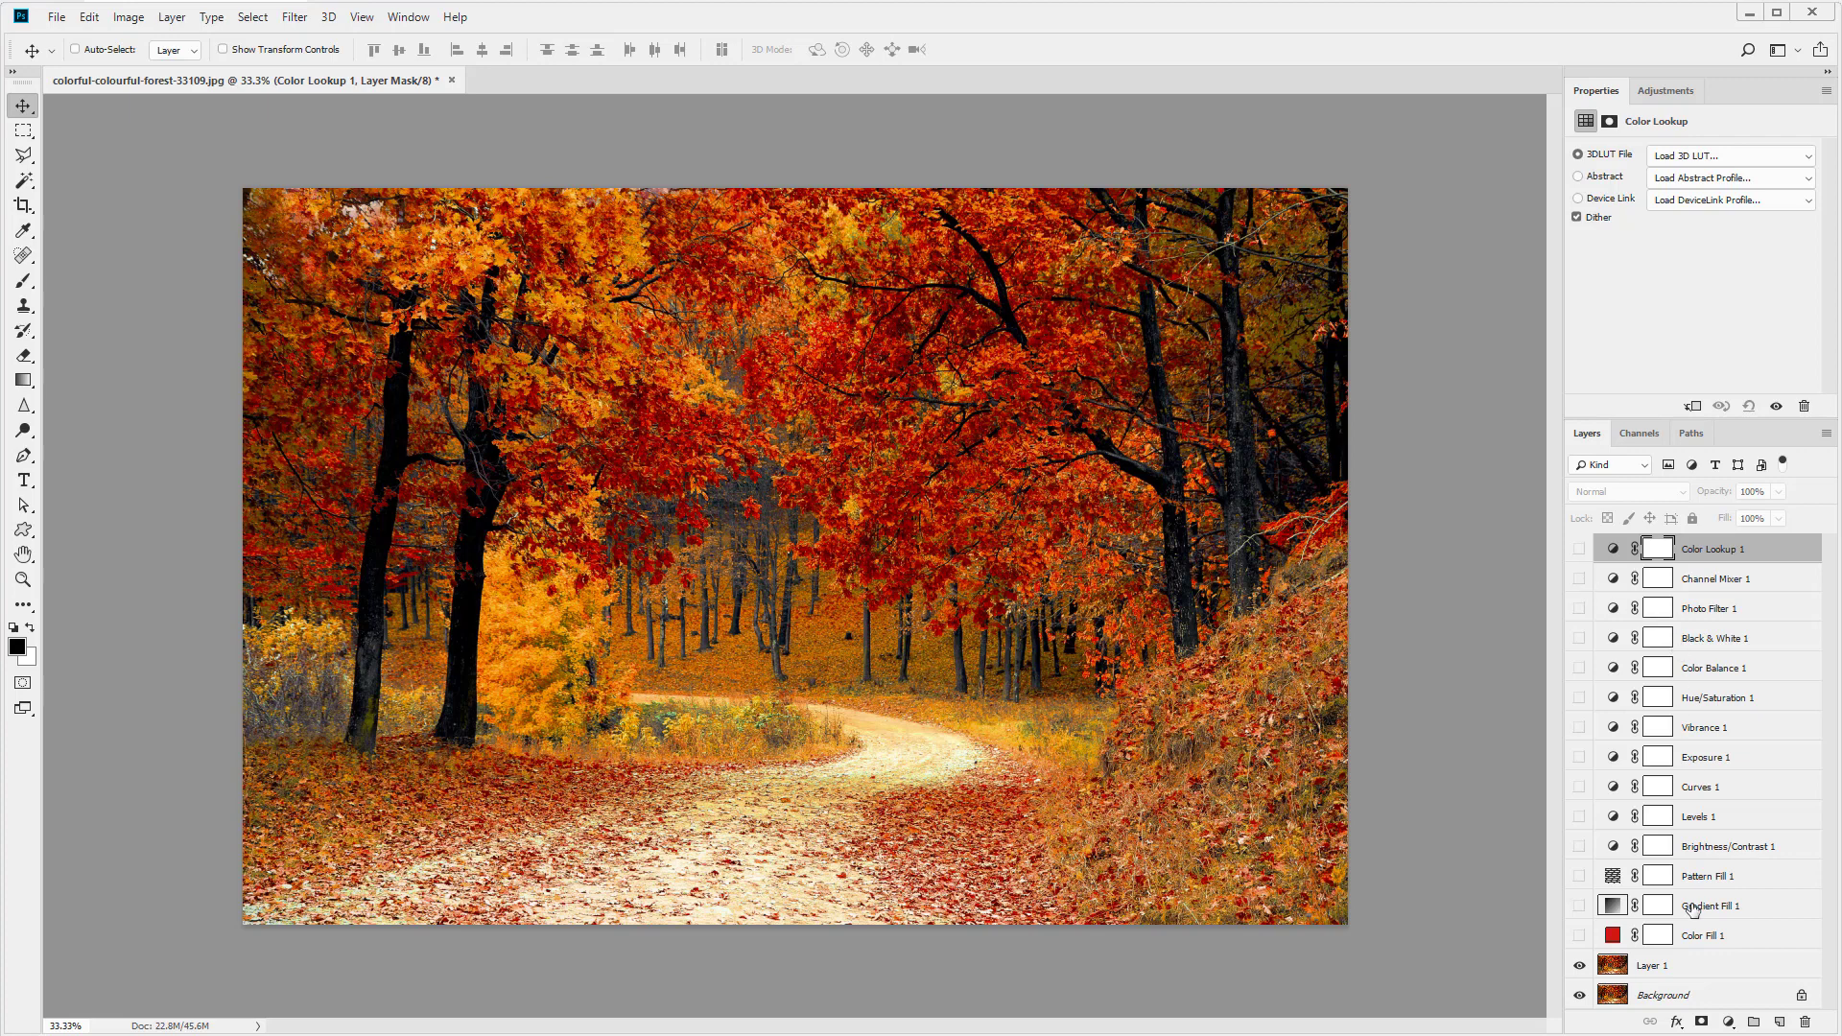
- Add an Invert adjustment layer and hide it
{"action": "left_click", "coordinate": [1728, 1022]}
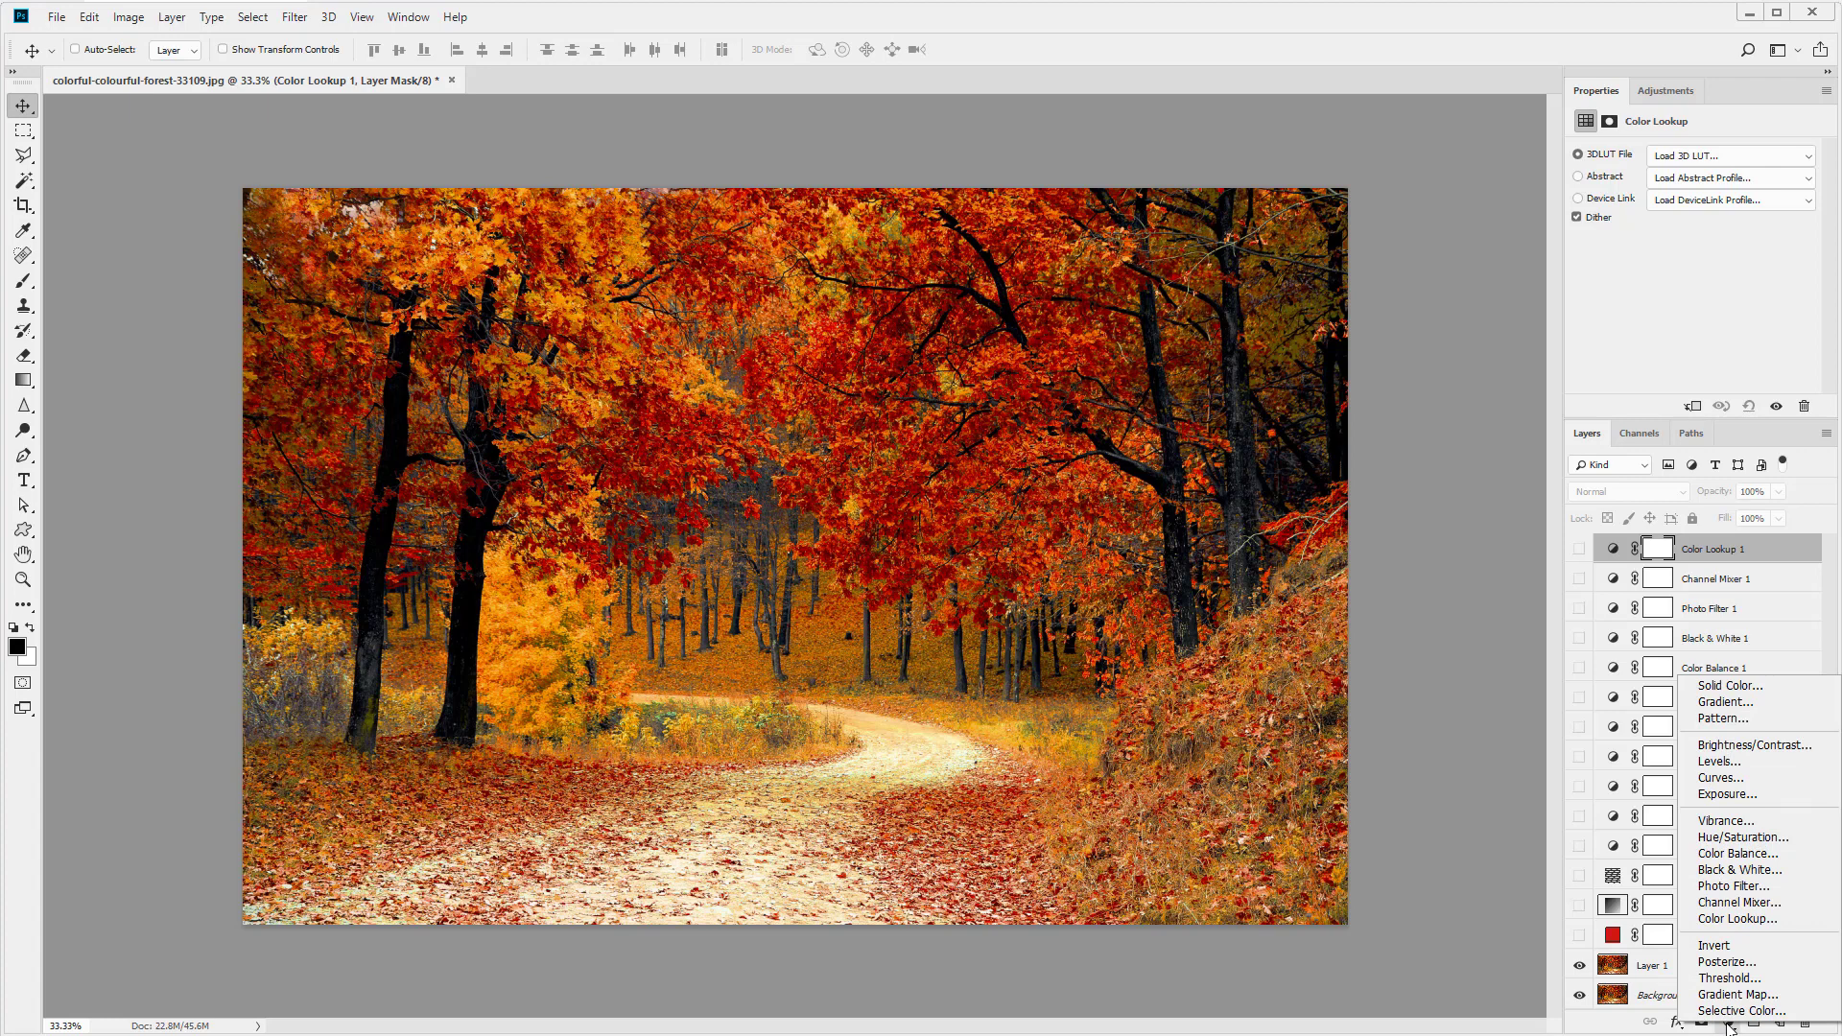
{"action": "left_click", "coordinate": [1732, 946]}
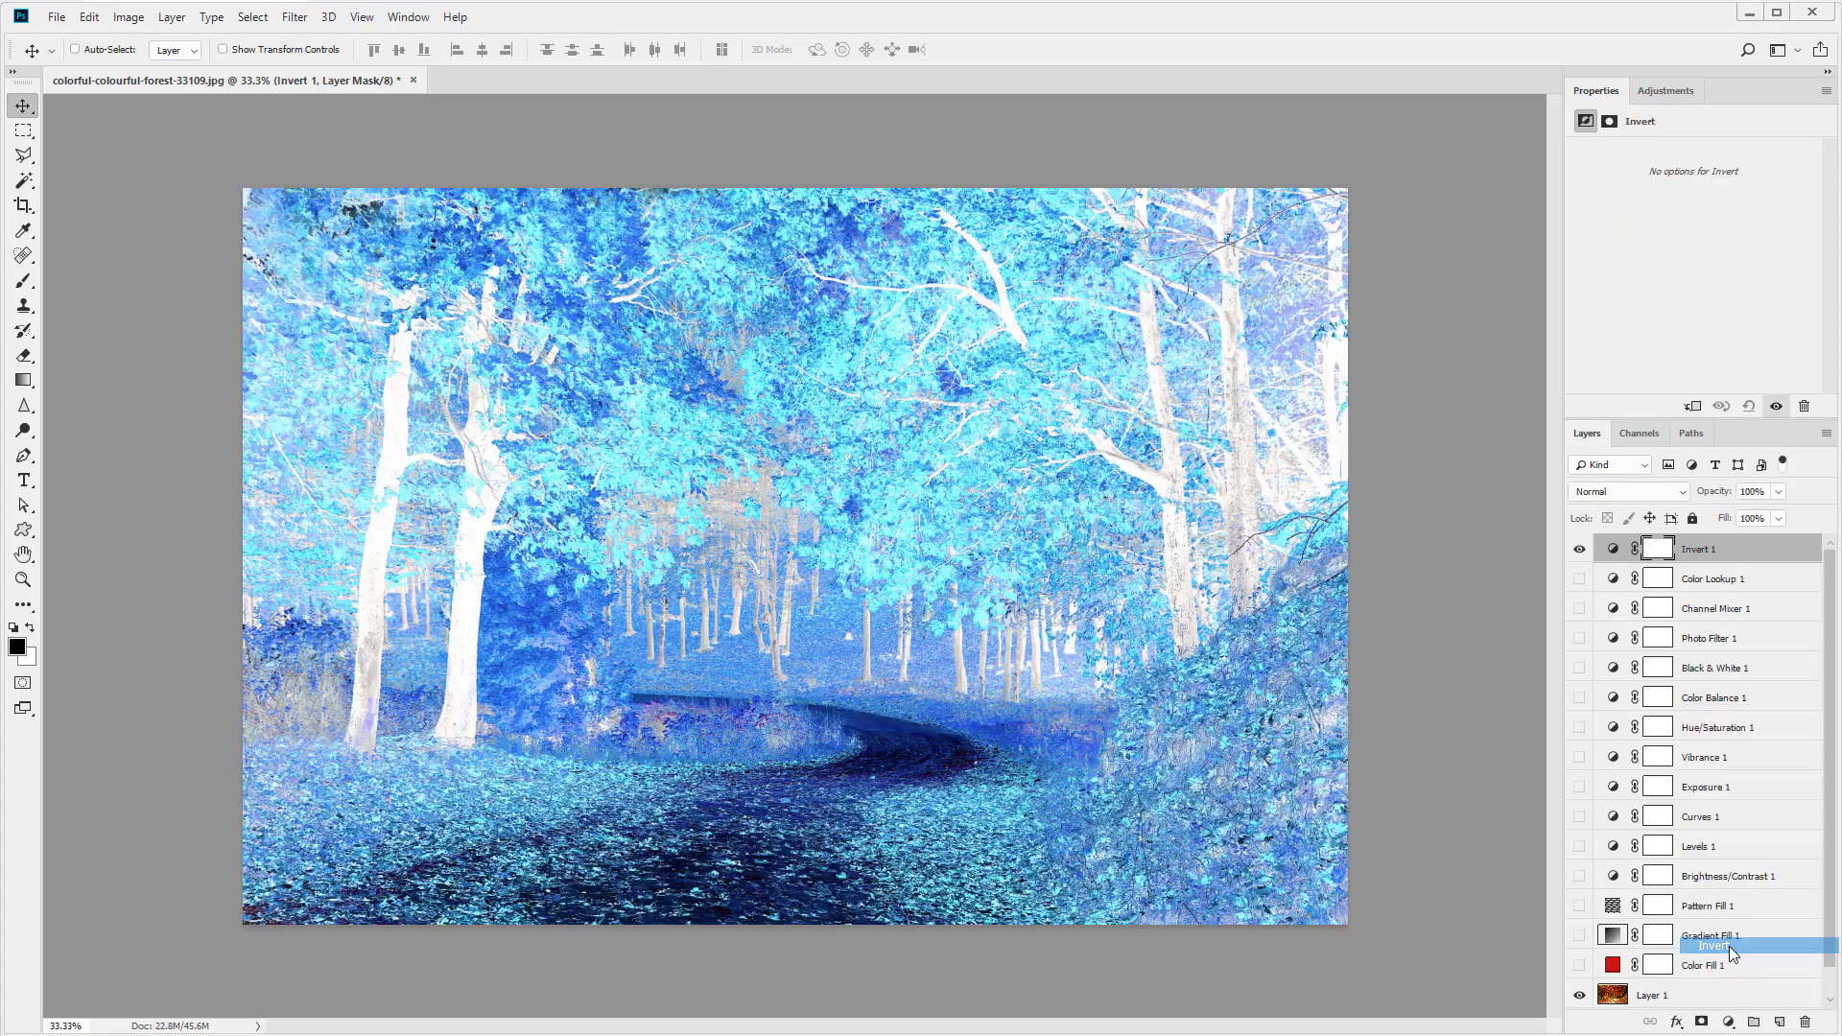
{"action": "left_click", "coordinate": [1579, 549]}
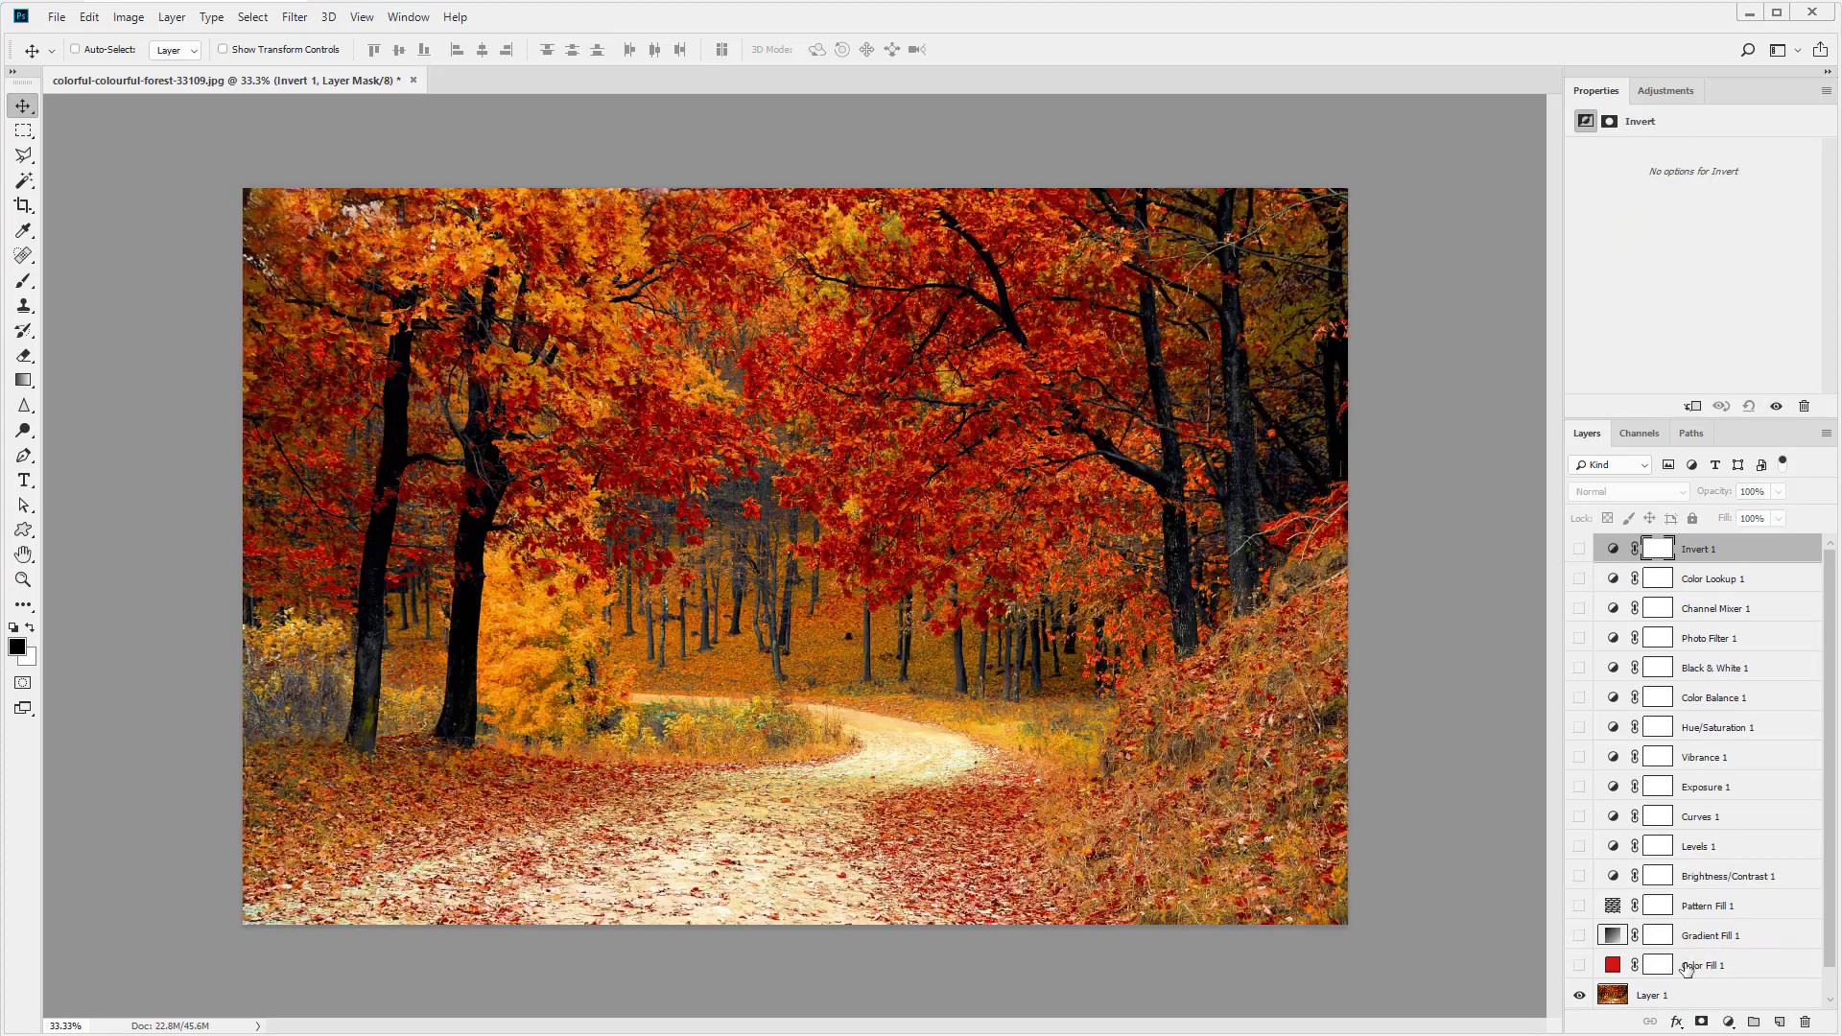
- Add a Posterize adjustment layer with its default levels and hide it
{"action": "left_click", "coordinate": [1728, 1021]}
{"action": "left_click", "coordinate": [1731, 965]}
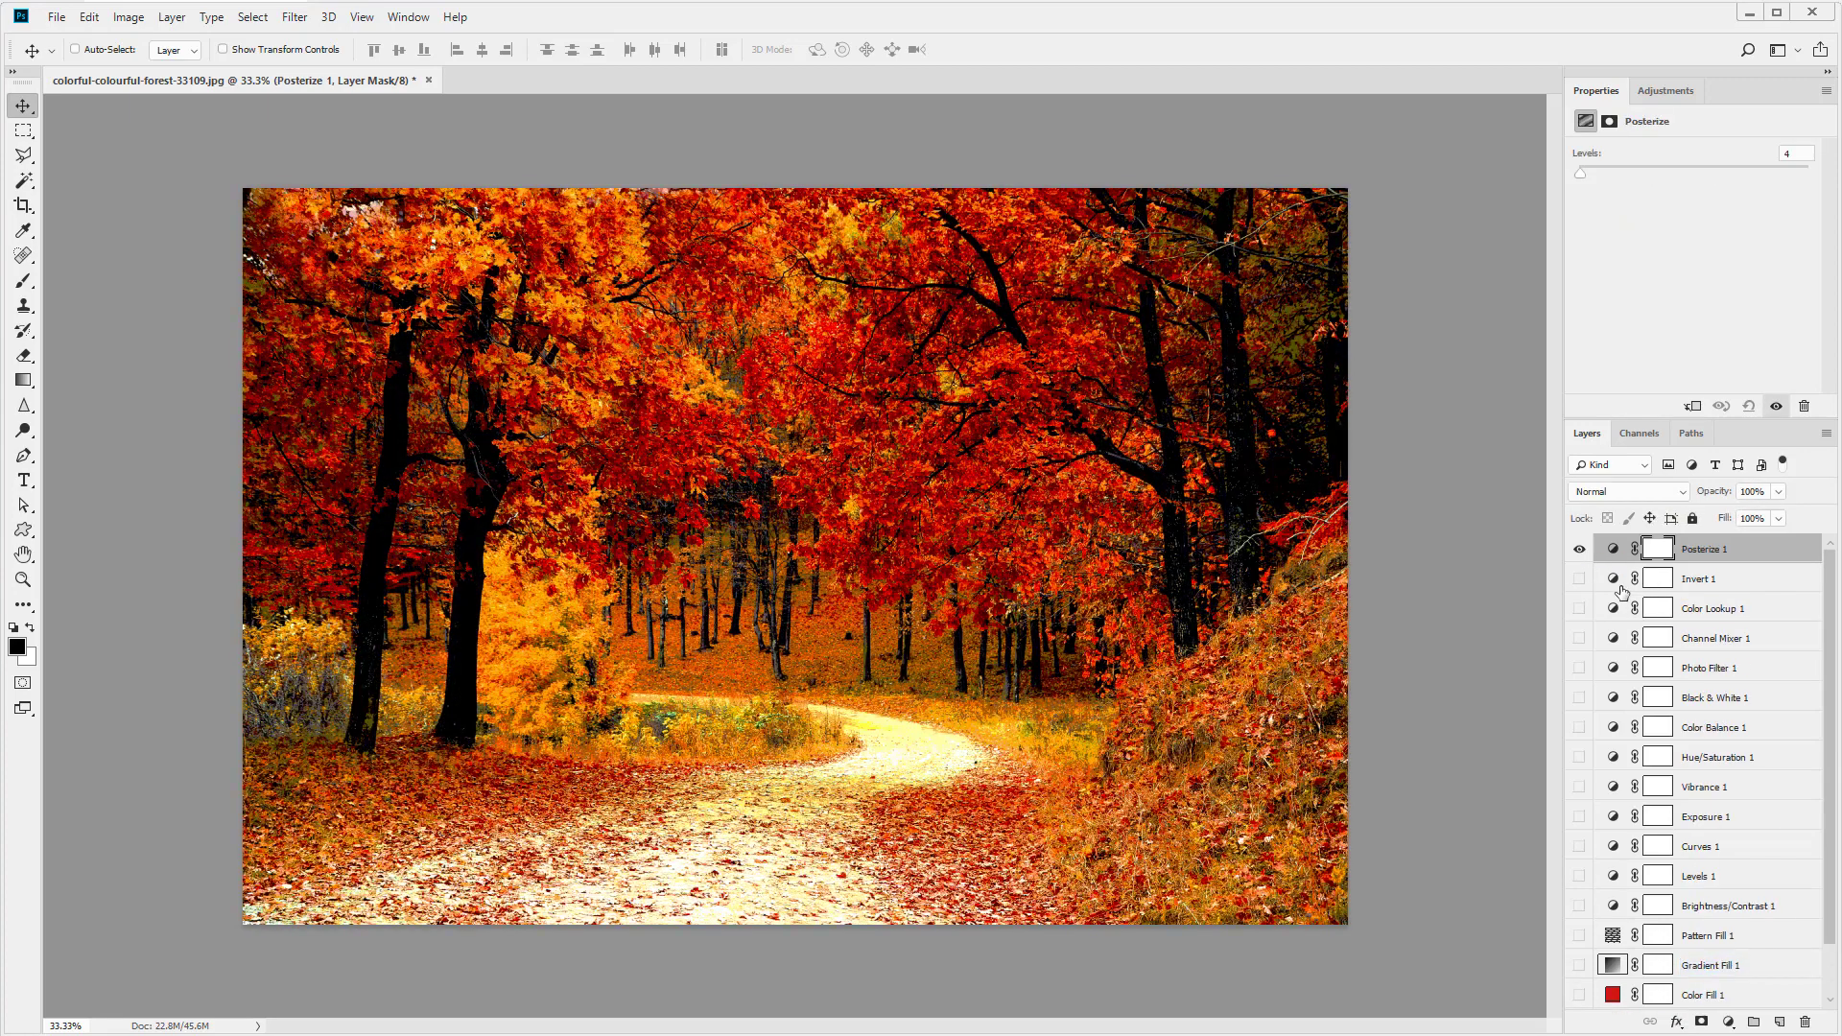
{"action": "left_click", "coordinate": [1579, 549]}
- Add a Gradient Map adjustment layer with its default gradient and hide it
{"action": "left_click", "coordinate": [1729, 1021]}
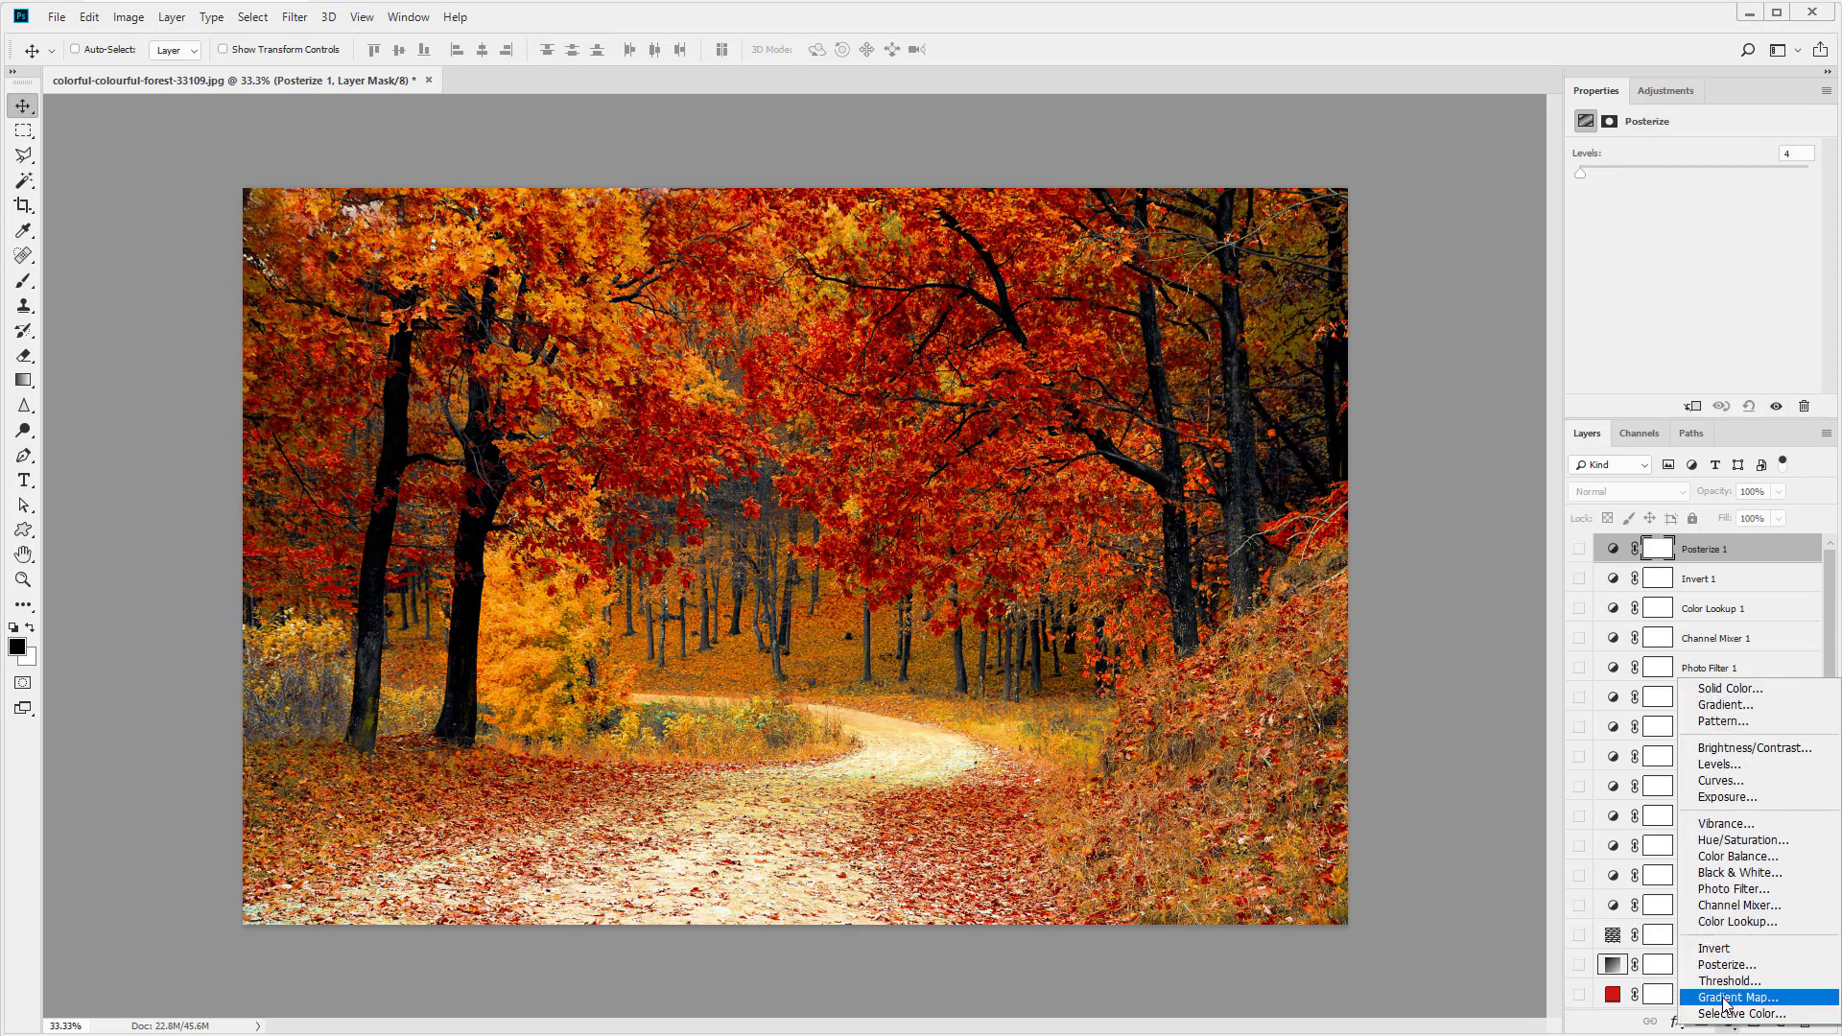
{"action": "left_click", "coordinate": [1726, 997]}
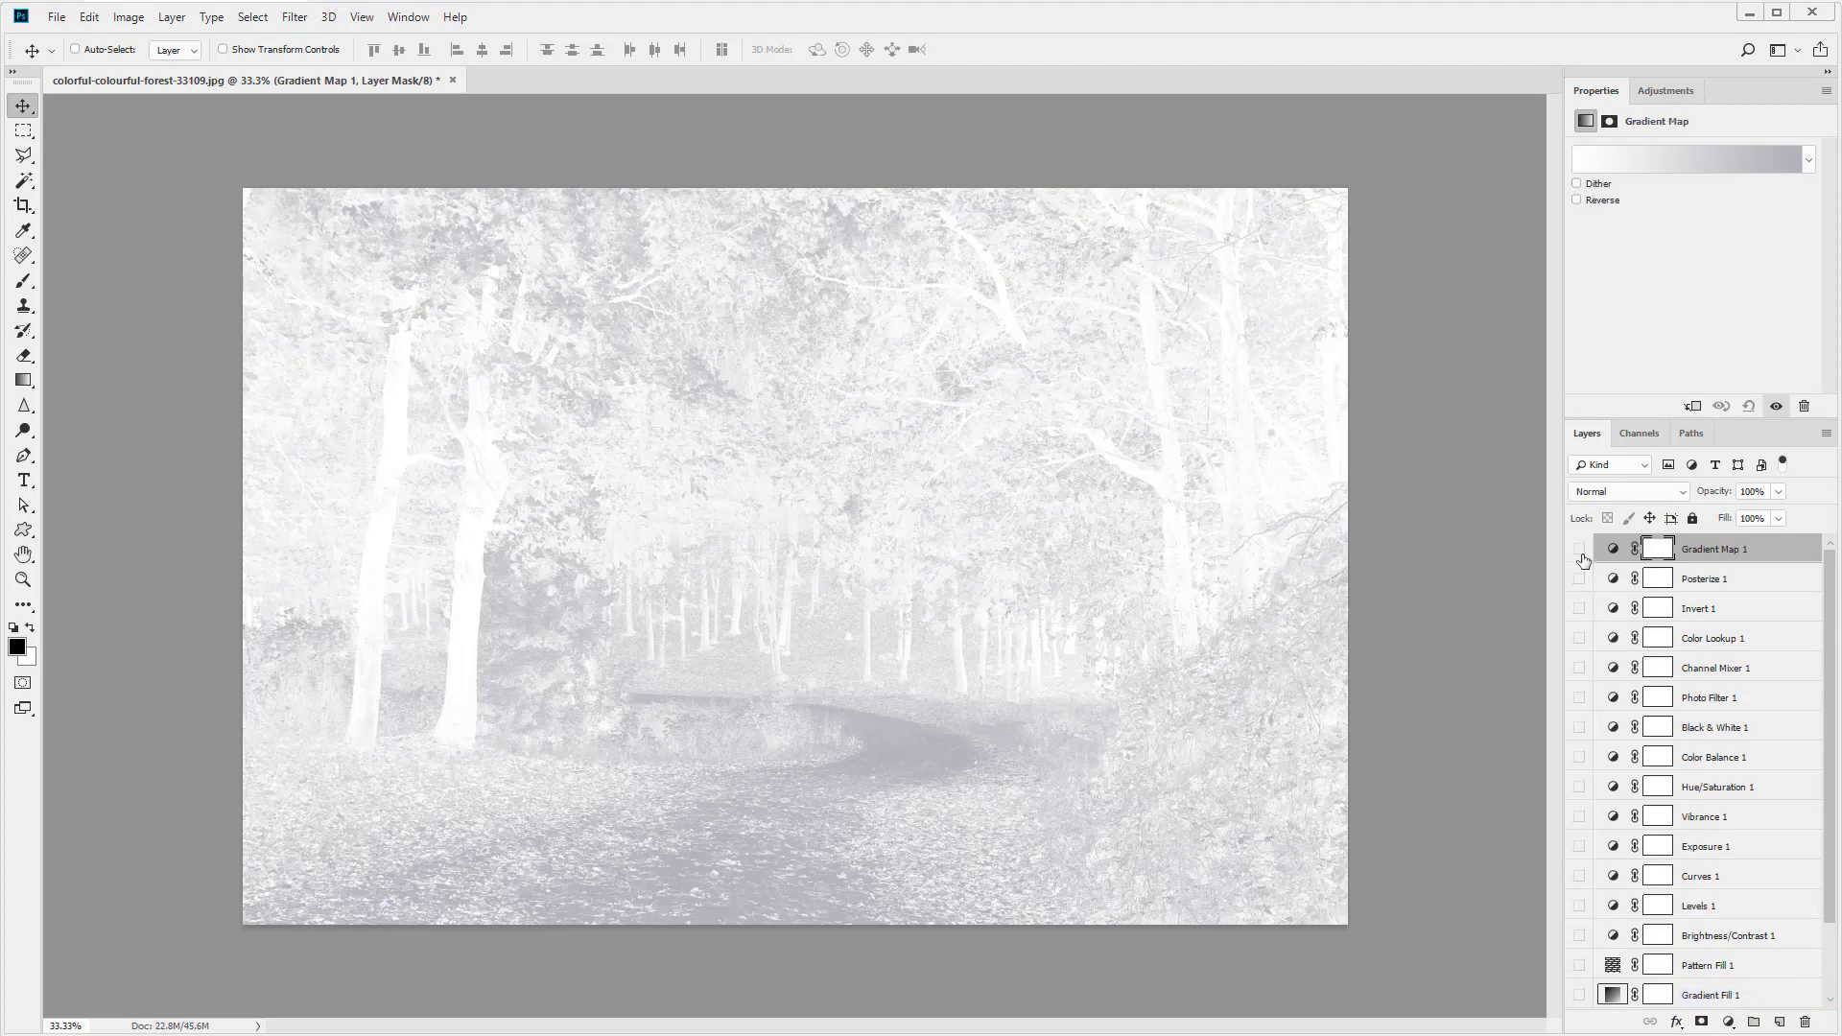
{"action": "left_click", "coordinate": [1579, 548]}
- Add a Selective Color adjustment layer with its default settings
{"action": "left_click", "coordinate": [1729, 1021]}
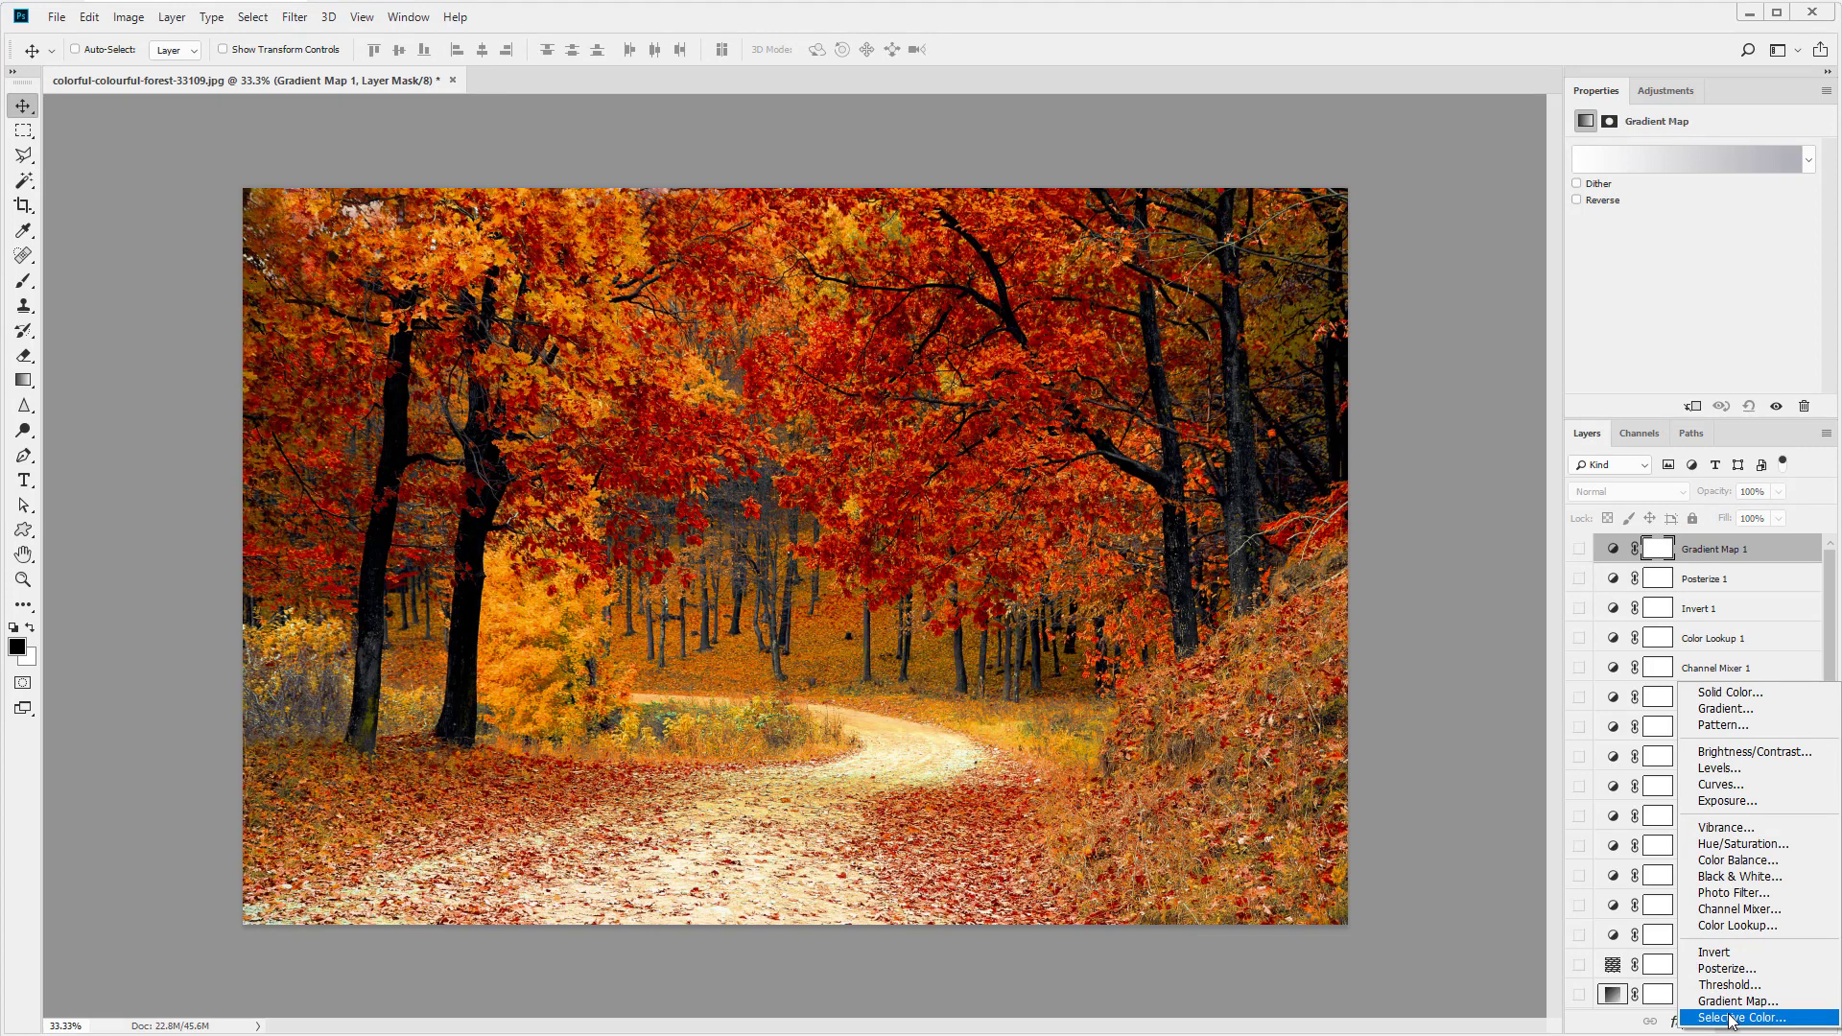
{"action": "left_click", "coordinate": [1732, 1017]}
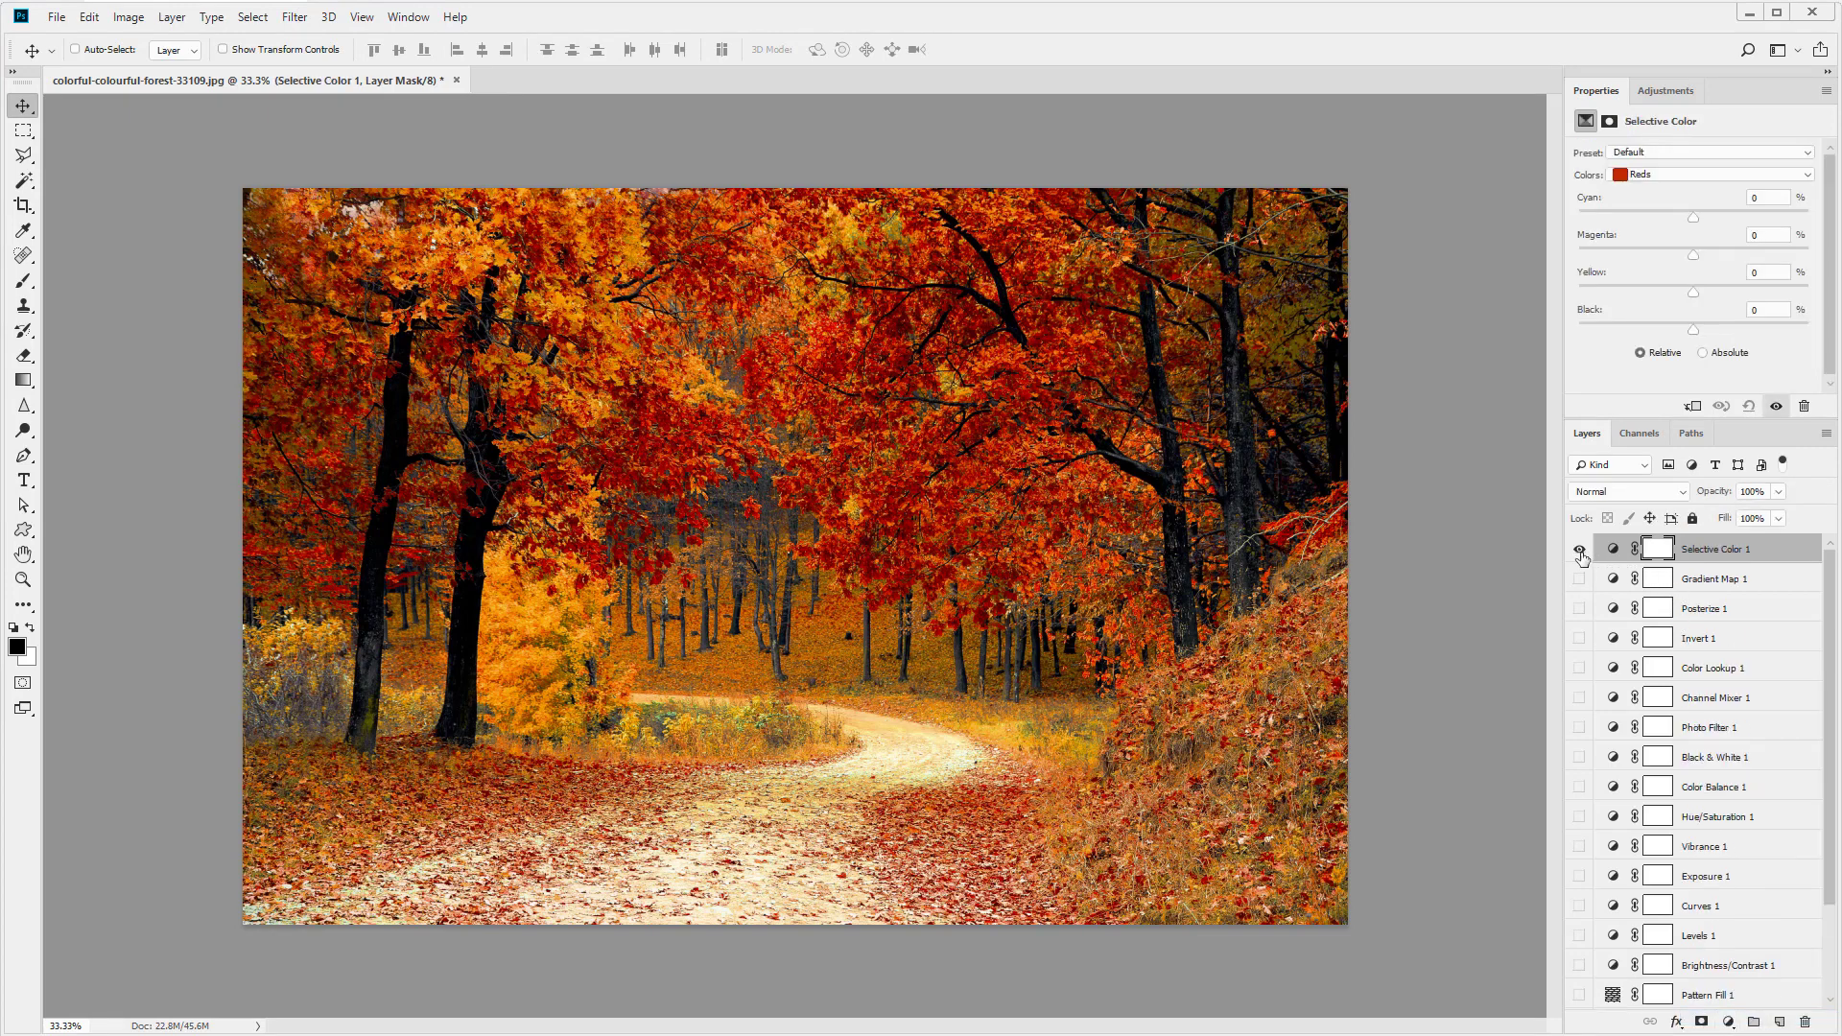
{"action": "left_click", "coordinate": [1729, 1022]}
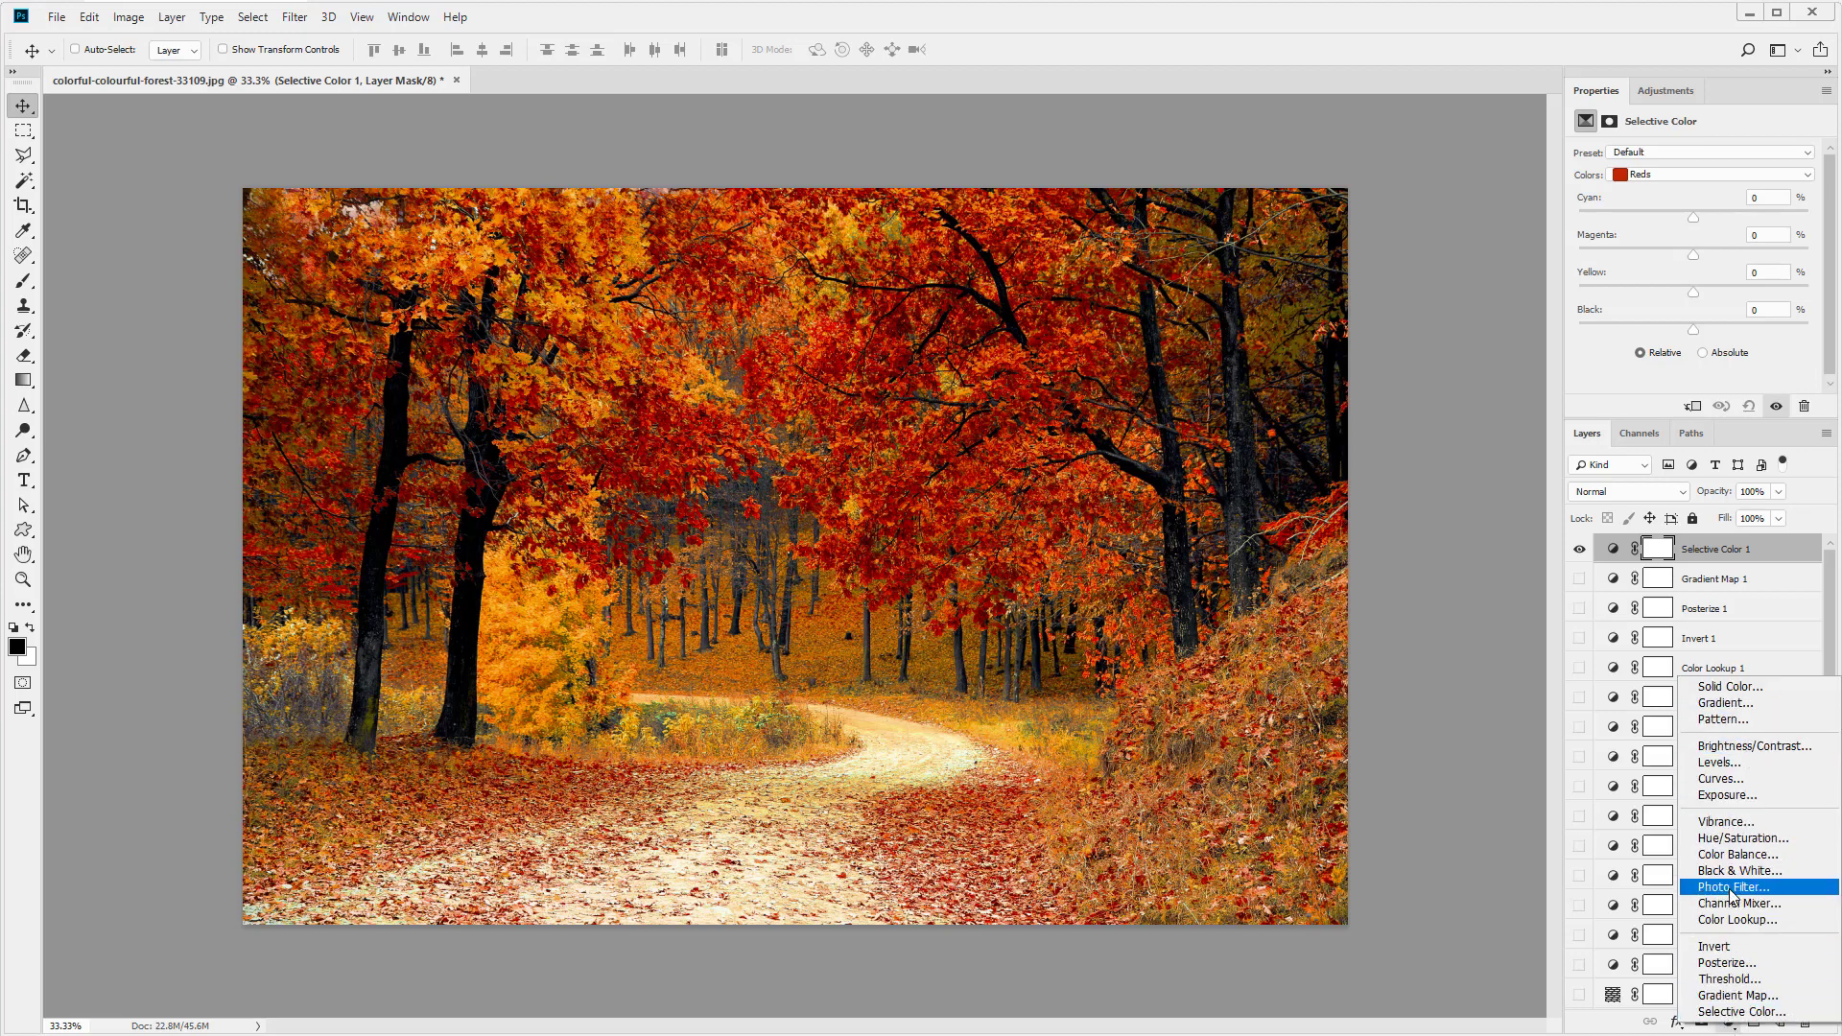
{"action": "left_click", "coordinate": [1783, 541]}
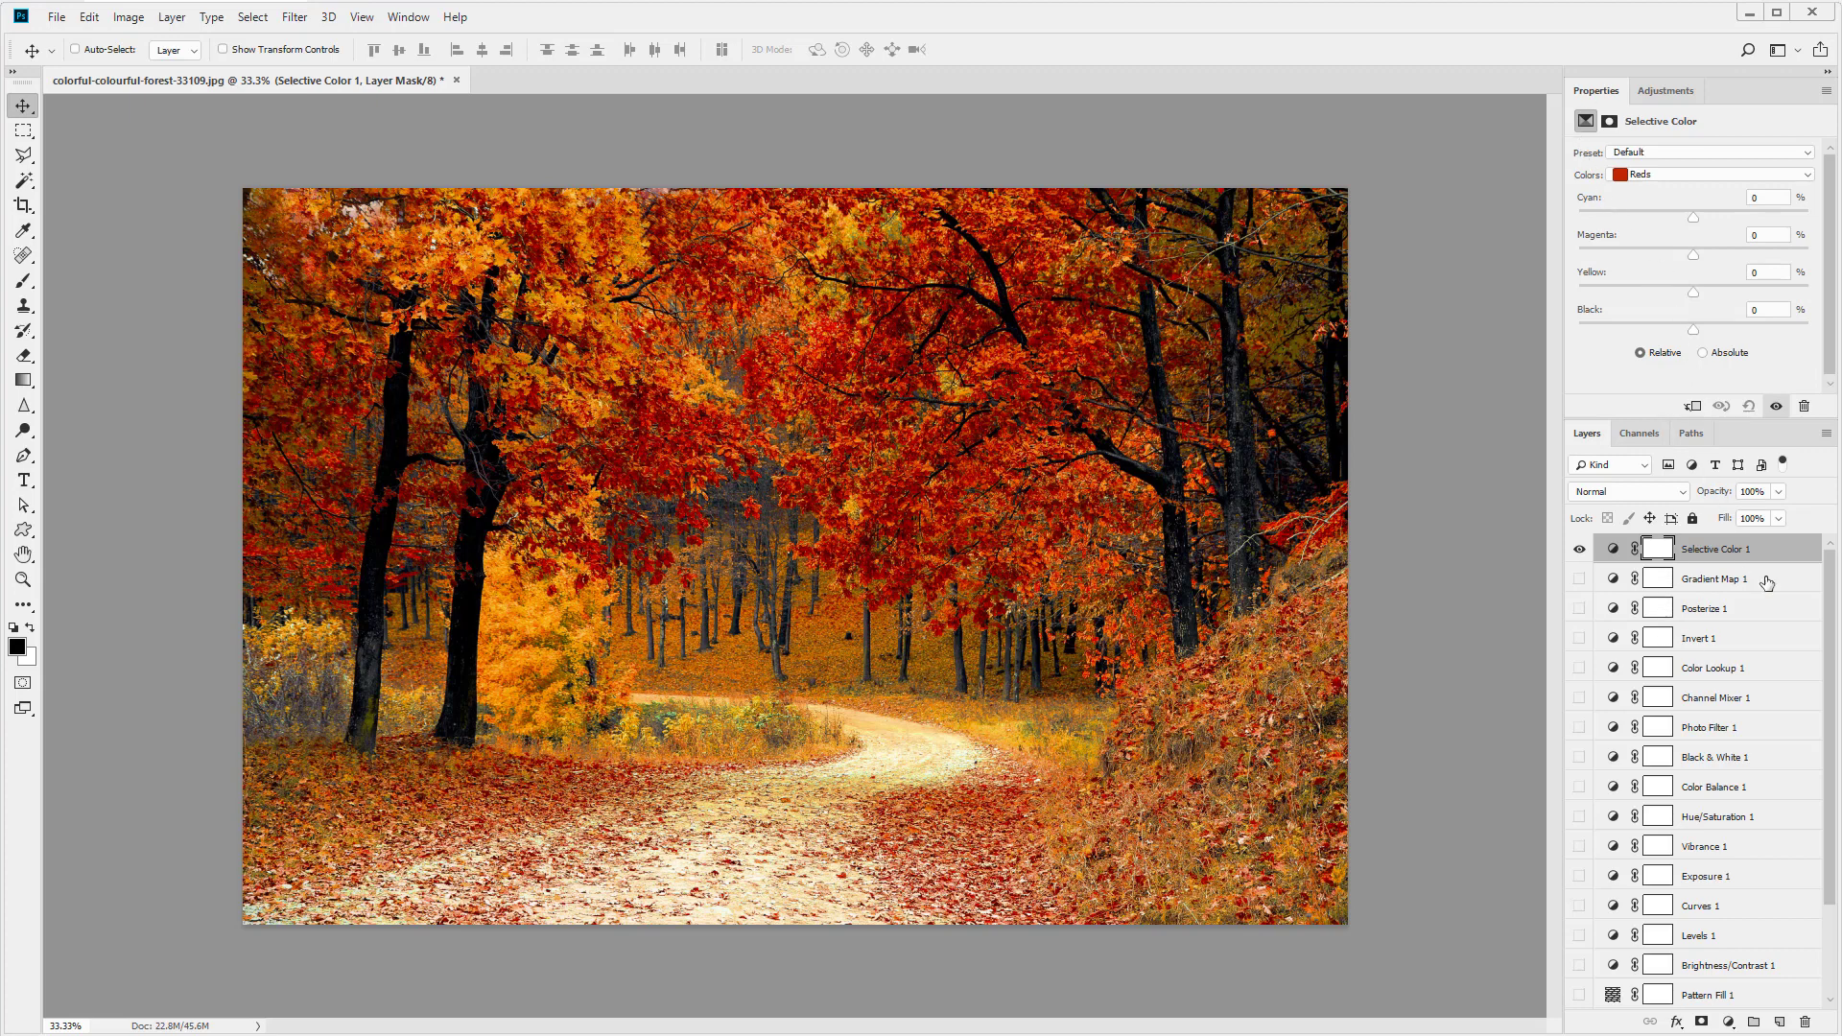
- Show the Hue/Saturation layer again and set its Hue to +25
{"action": "left_click", "coordinate": [1766, 580]}
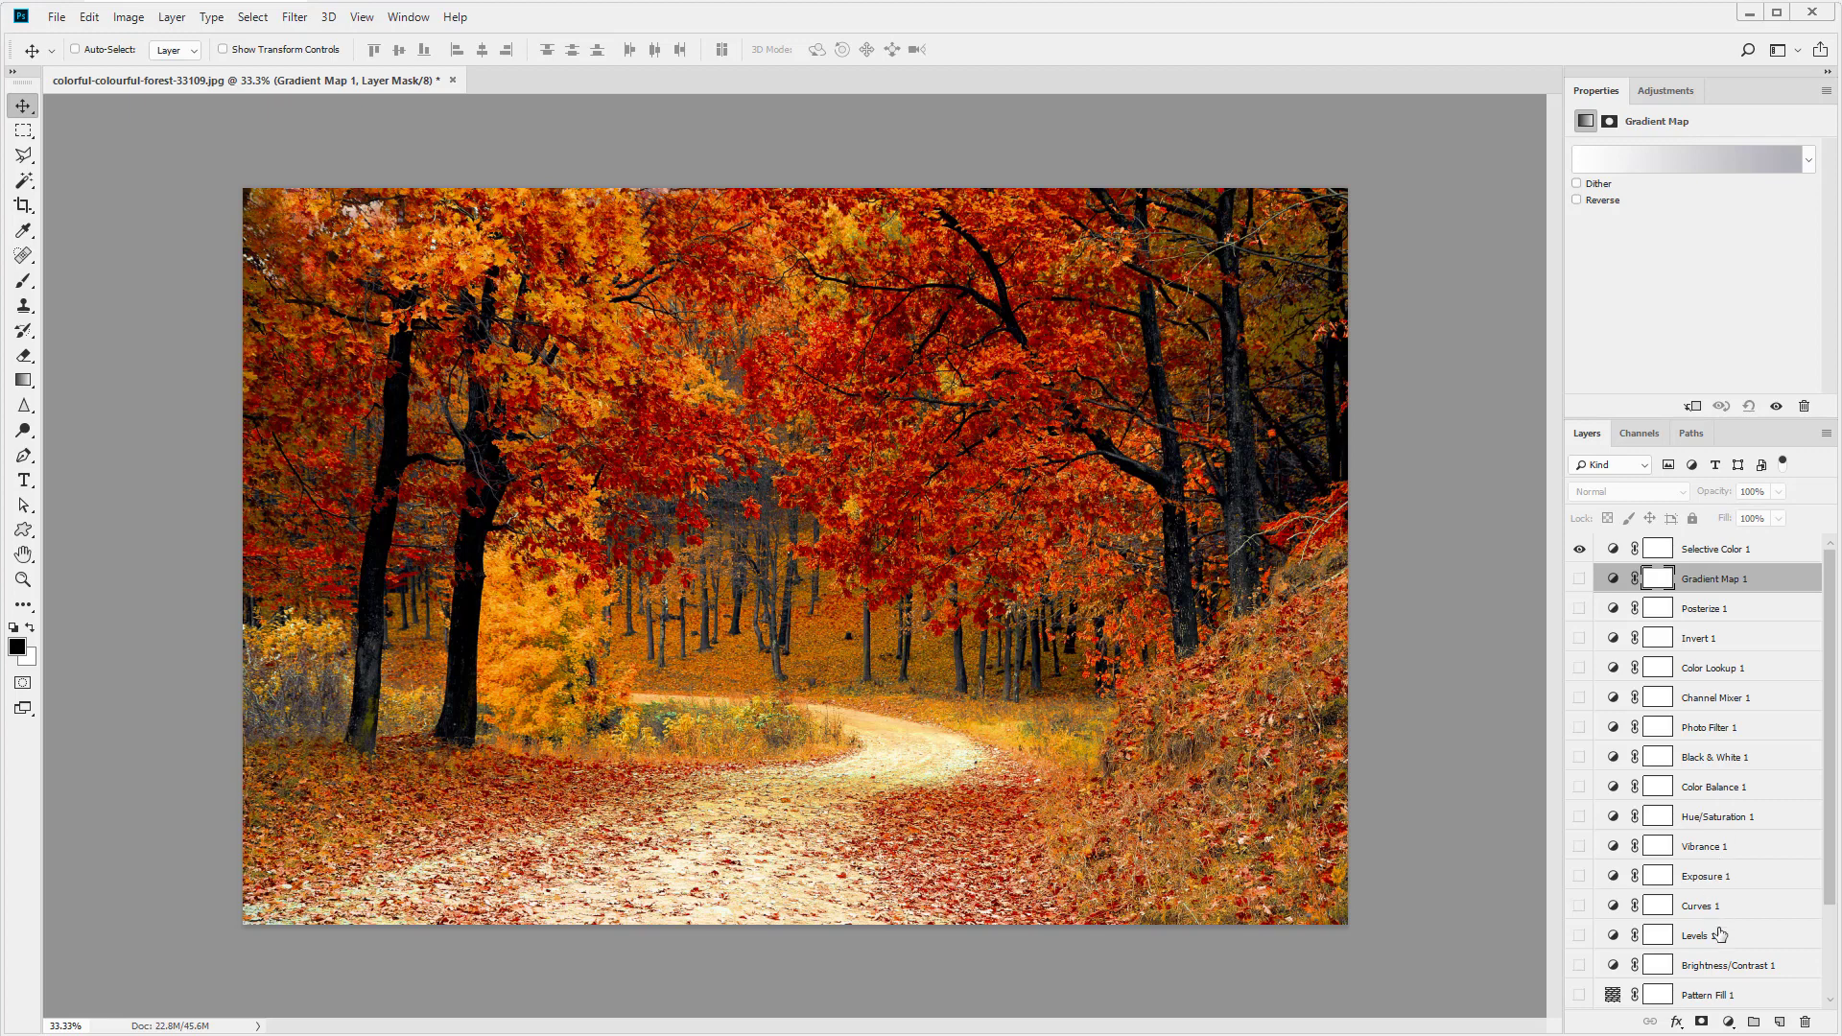
{"action": "left_click", "coordinate": [1772, 820]}
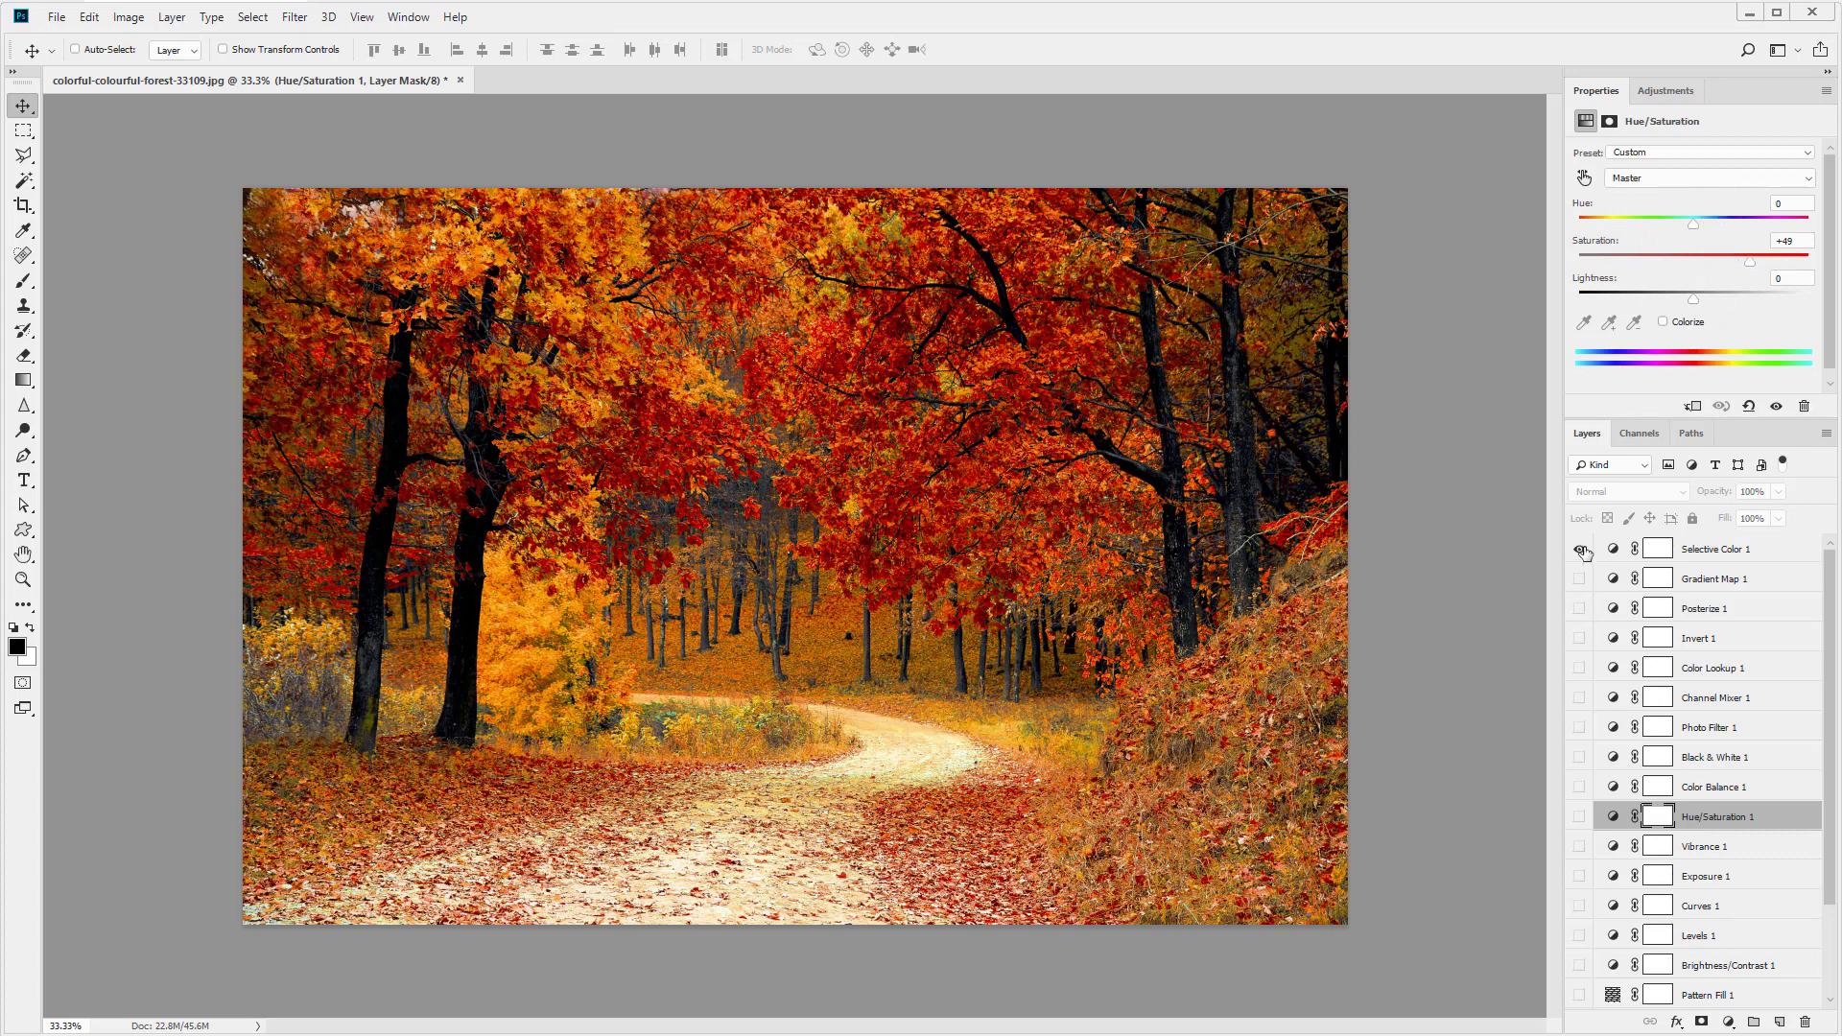
{"action": "left_click", "coordinate": [1579, 816]}
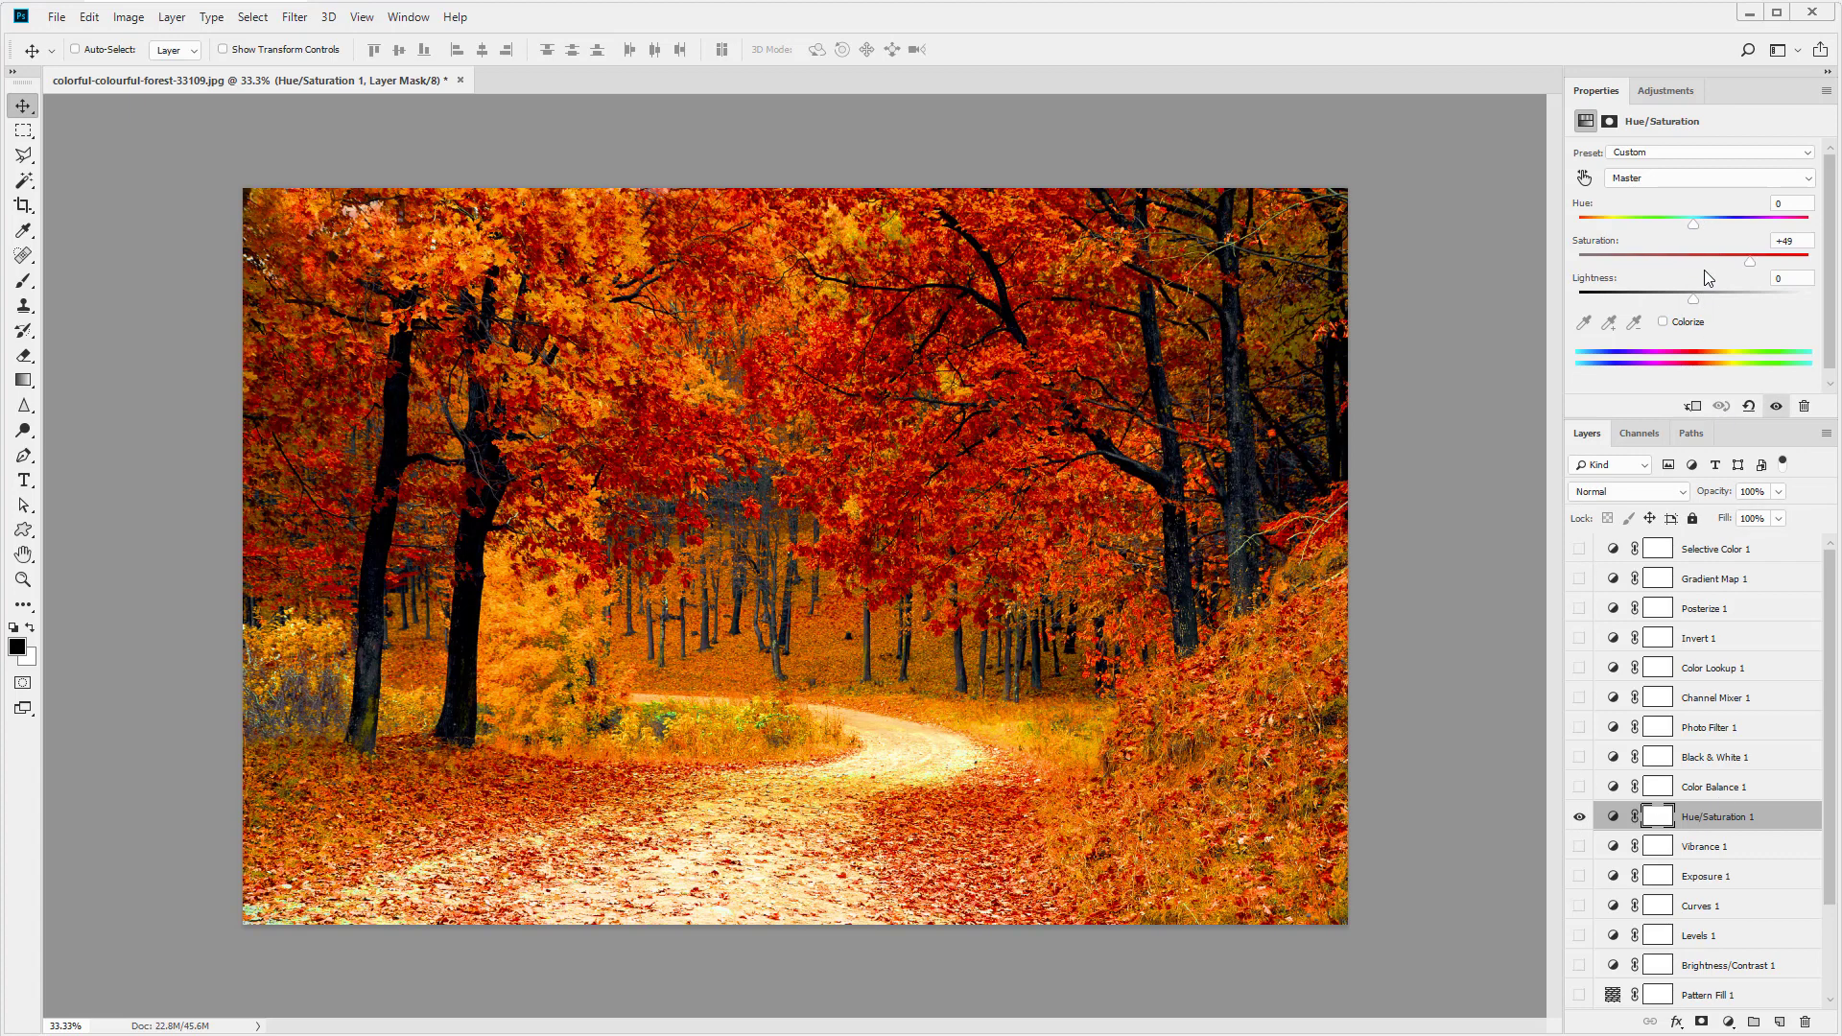
{"action": "left_click_drag", "start_coordinate": [1693, 223], "coordinate": [1722, 224]}
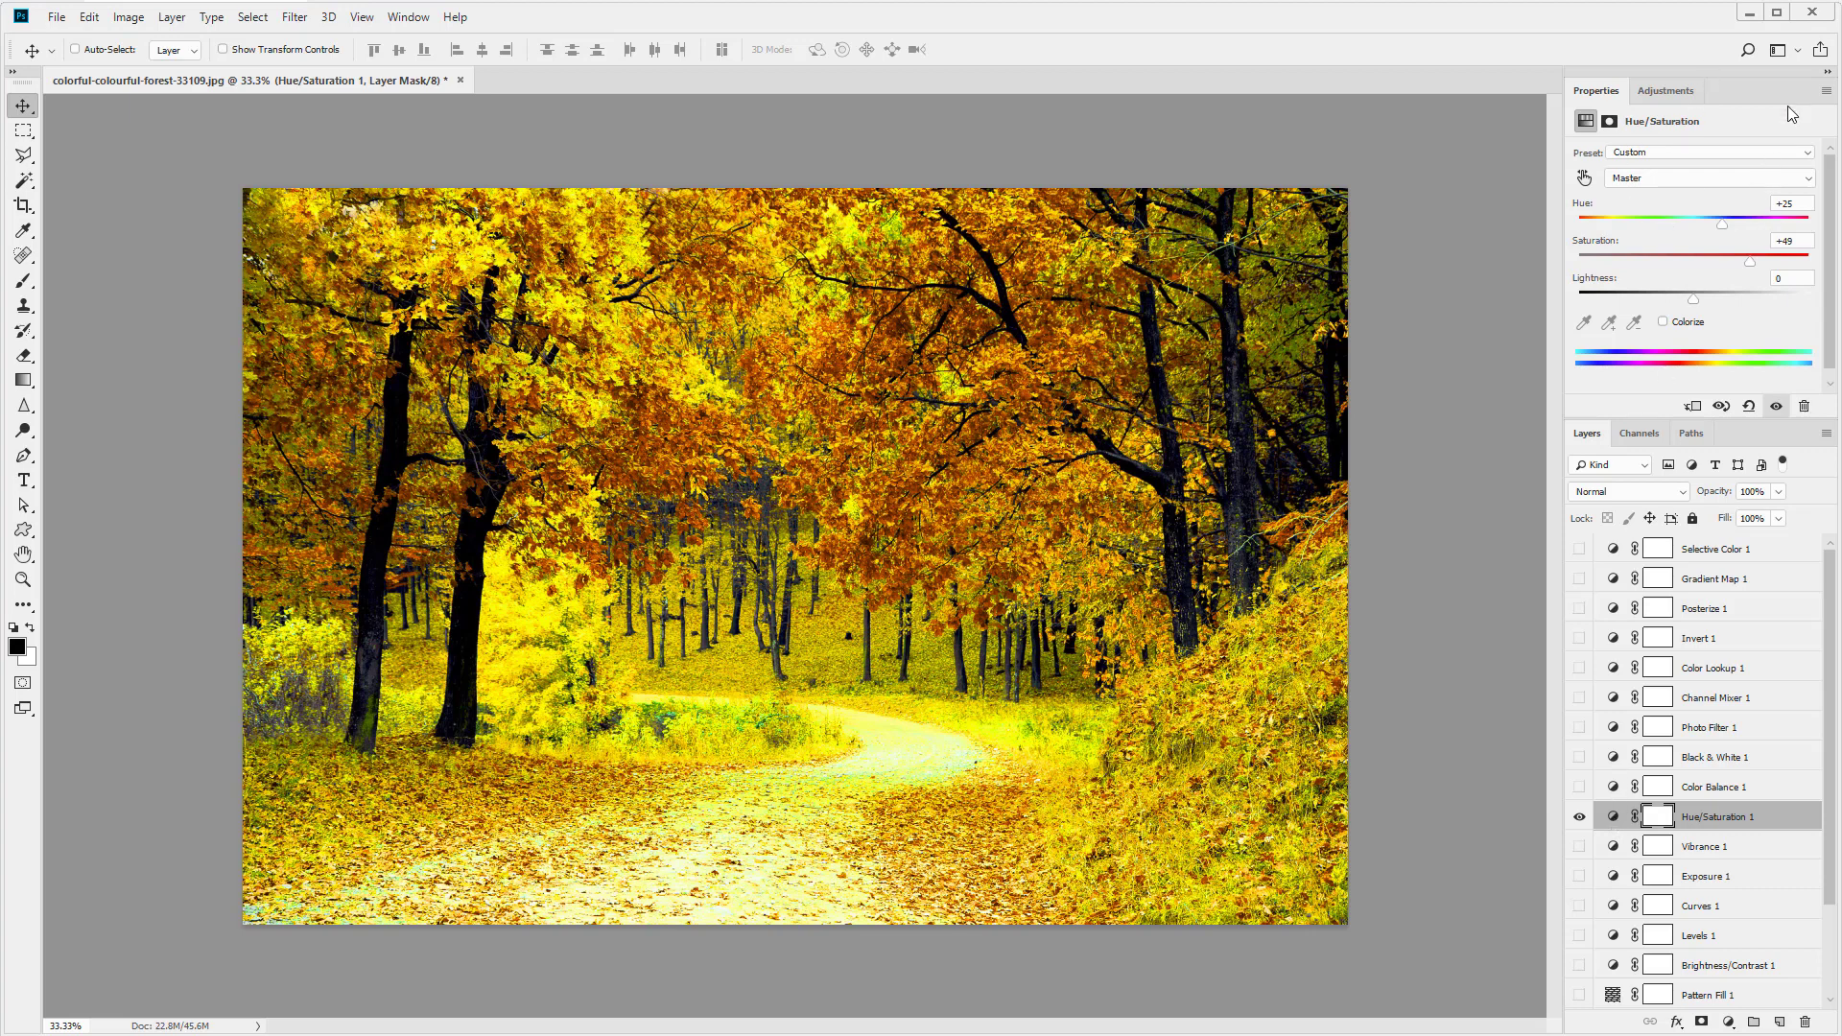
- Review the properties of the Hue/Saturation, Posterize and Channel Mixer adjustment layers
{"action": "left_click", "coordinate": [1824, 91]}
{"action": "left_click", "coordinate": [1700, 266]}
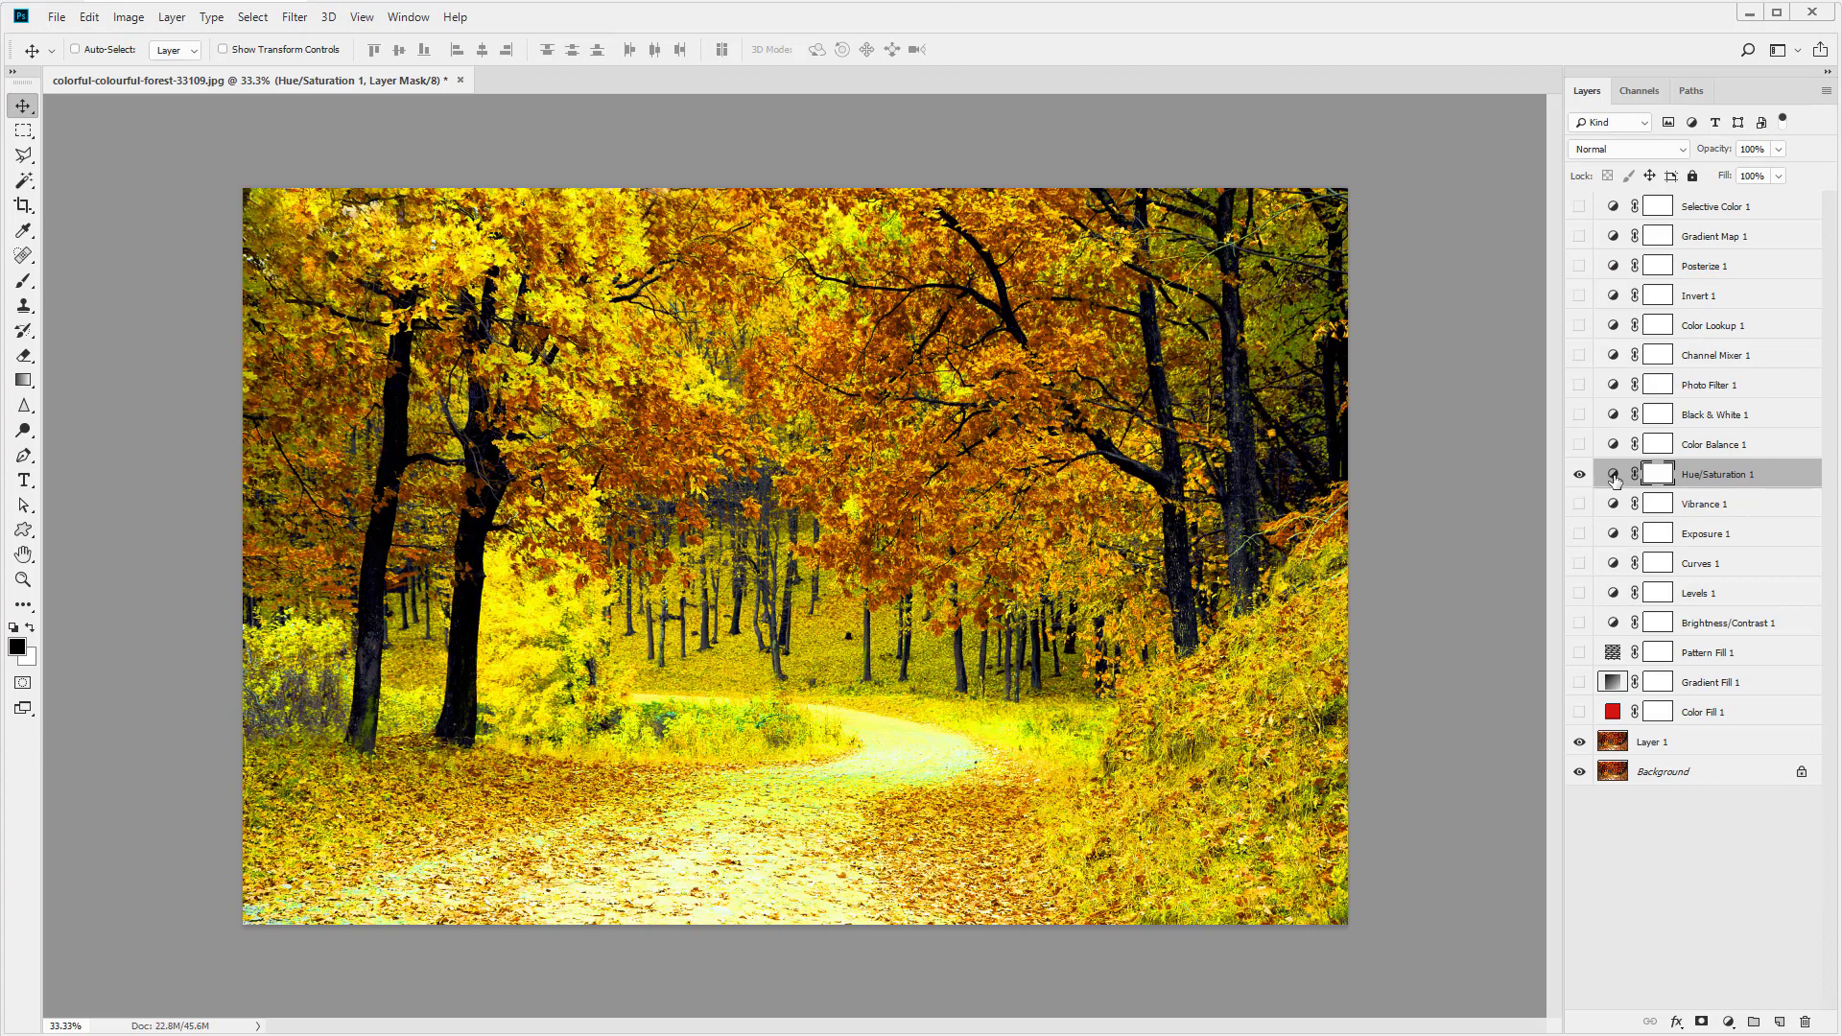
{"action": "double_click", "coordinate": [1613, 476]}
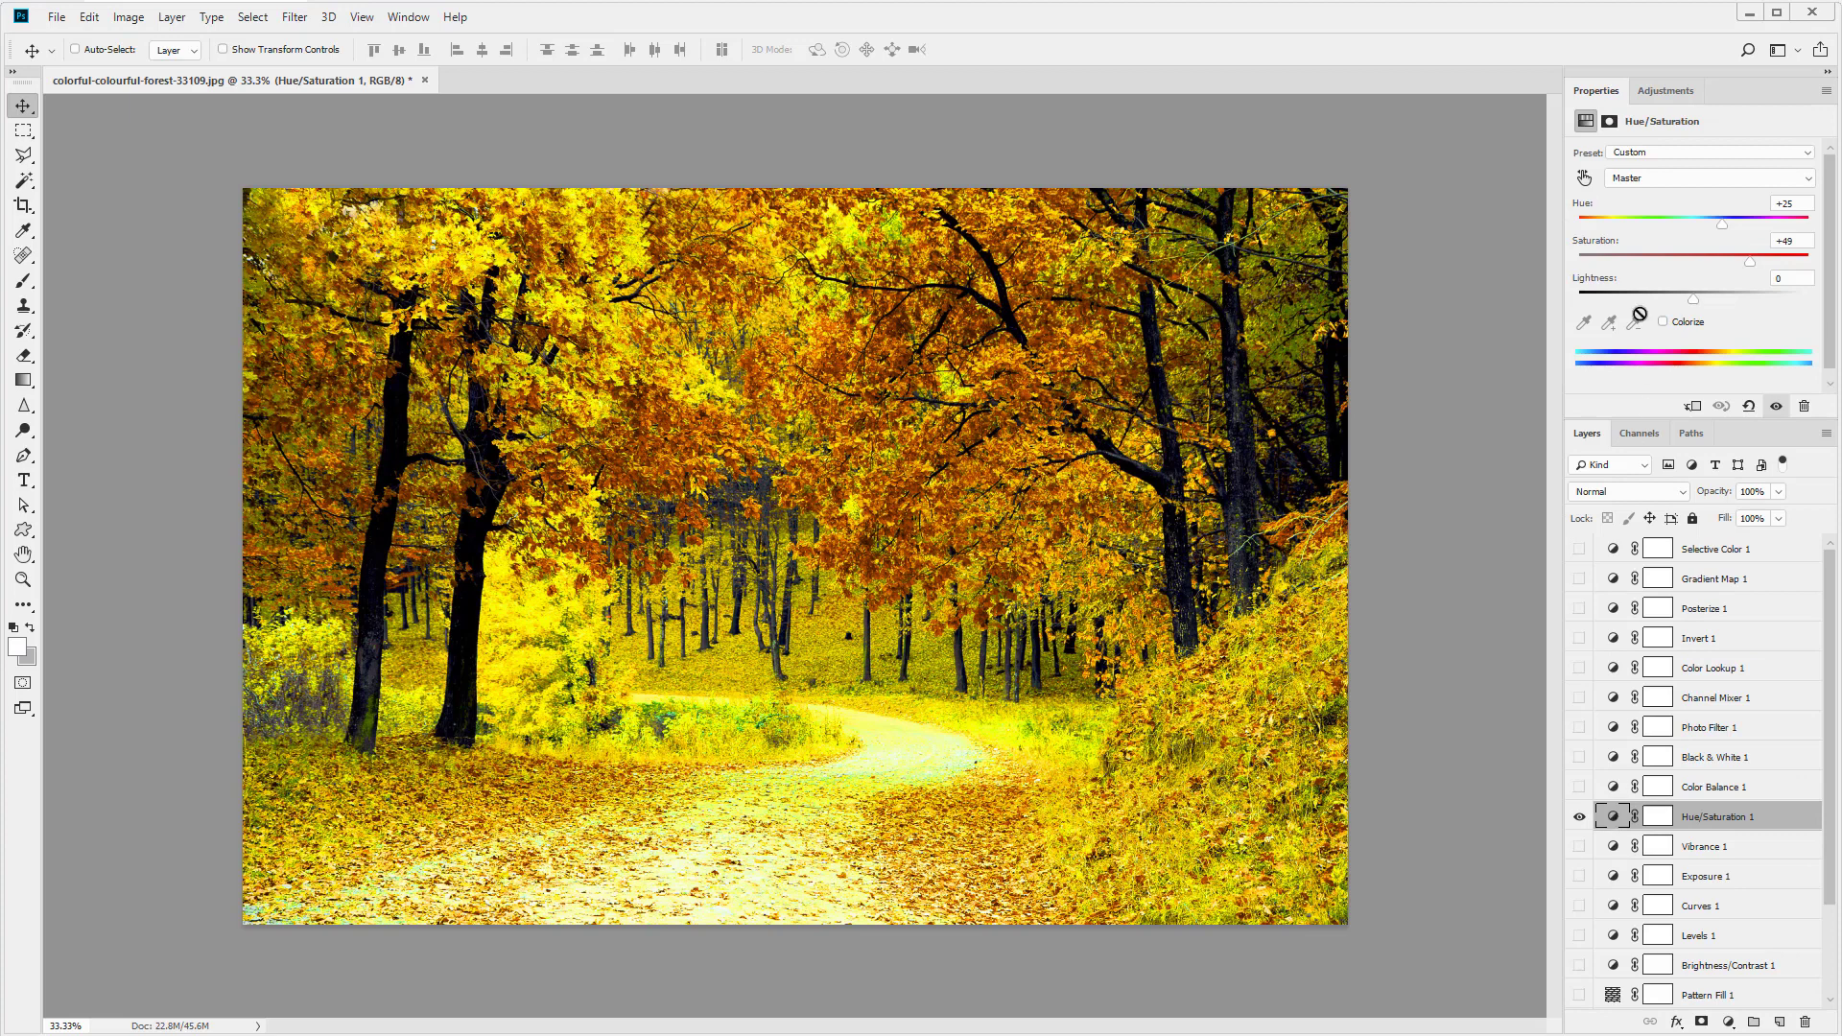
{"action": "left_click", "coordinate": [1613, 641]}
{"action": "left_click", "coordinate": [1612, 611]}
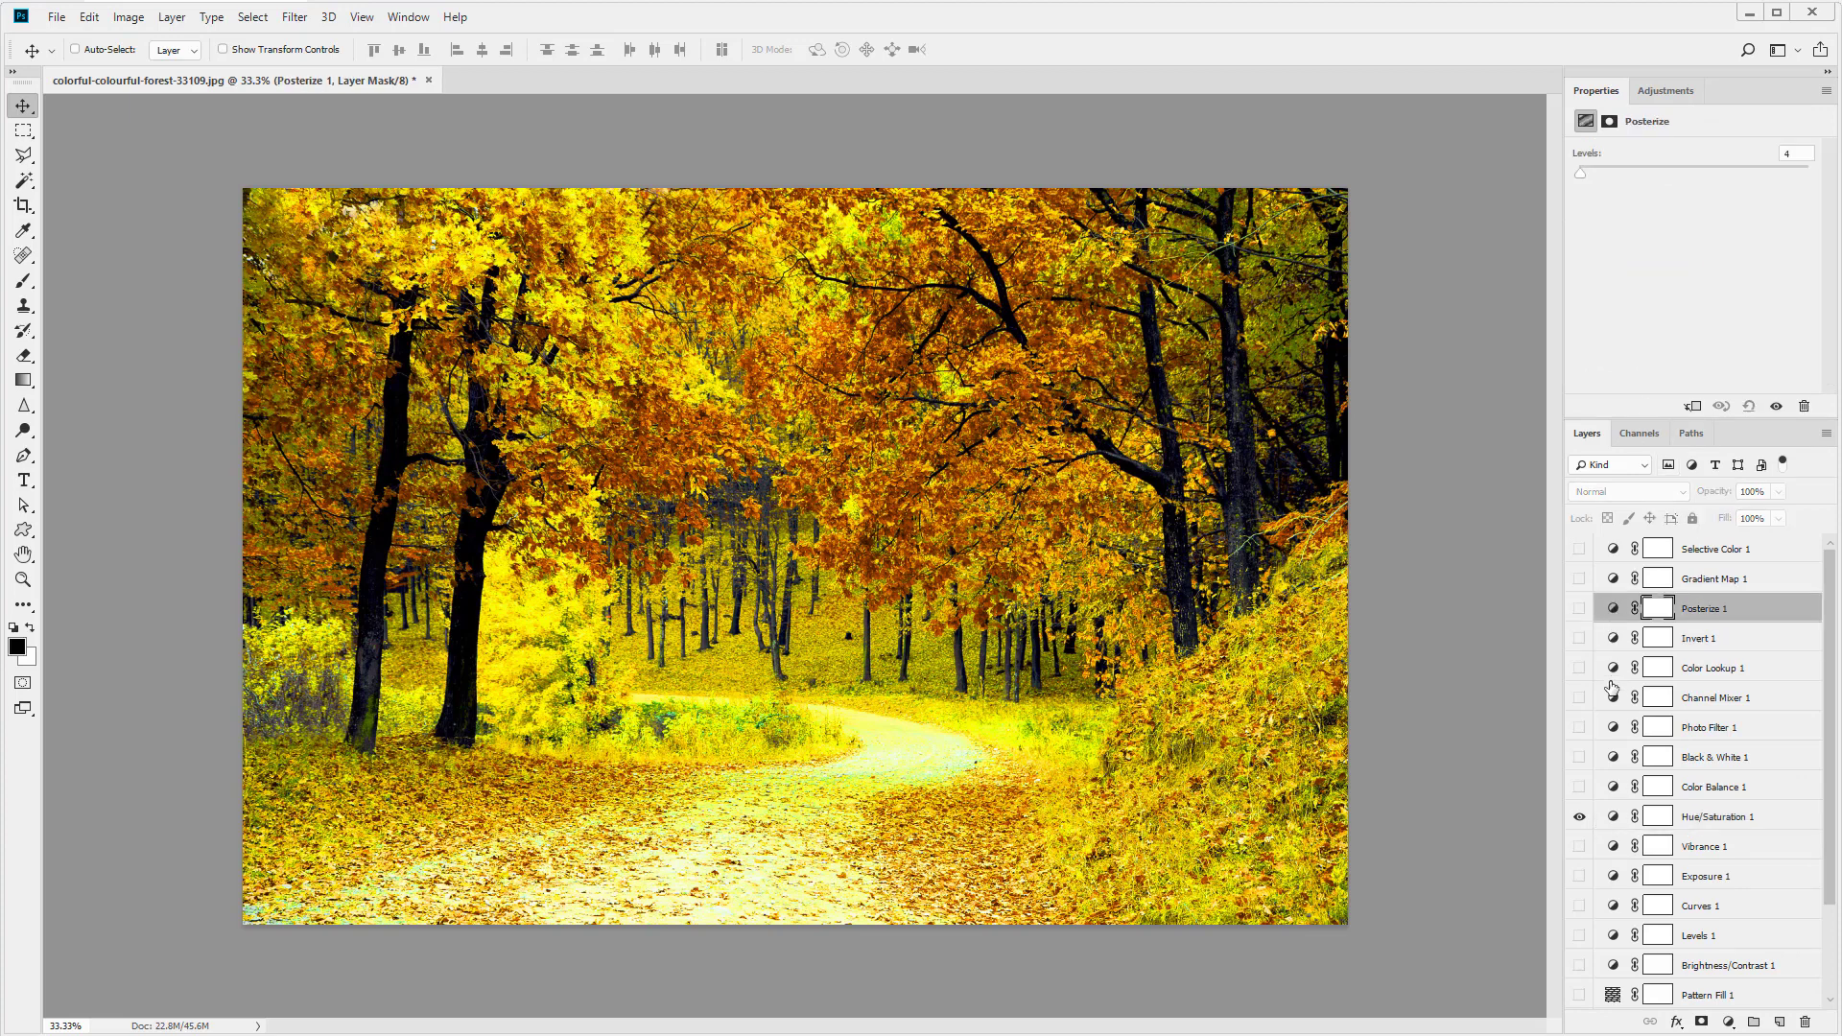
{"action": "left_click", "coordinate": [1613, 698]}
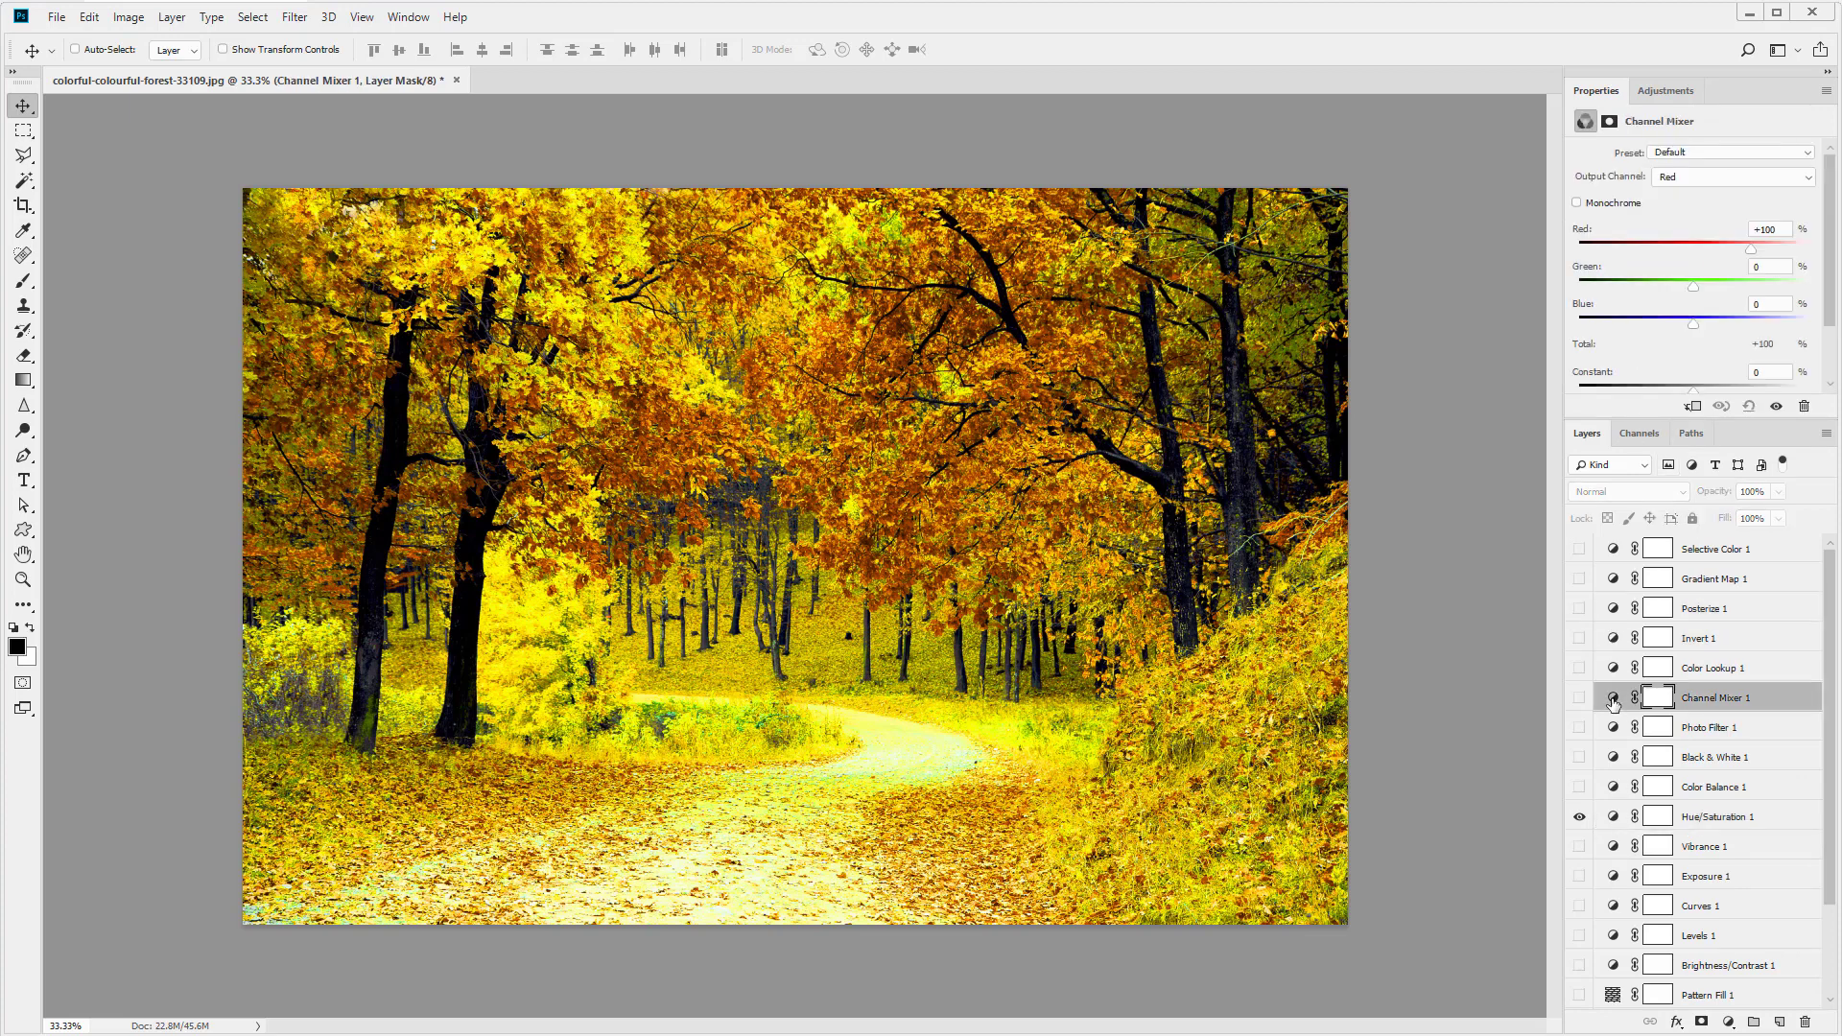
{"action": "left_click", "coordinate": [1613, 820]}
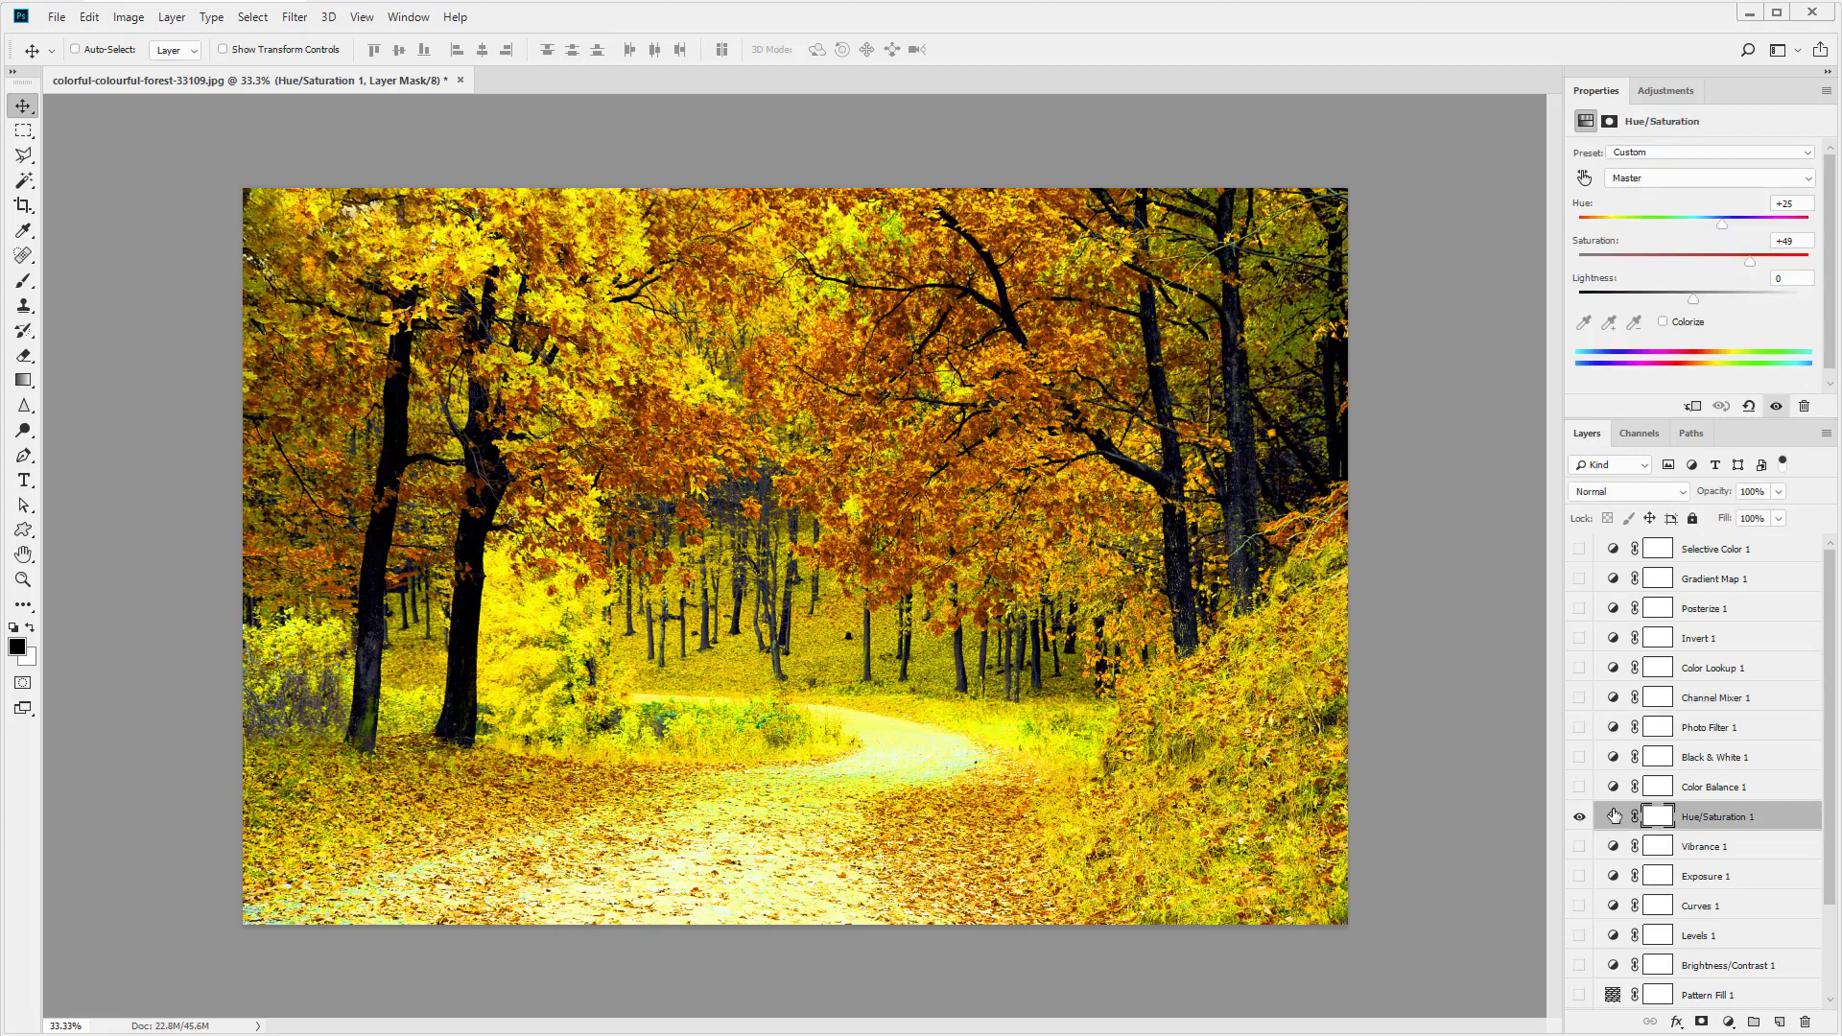
{"action": "left_click", "coordinate": [1613, 816]}
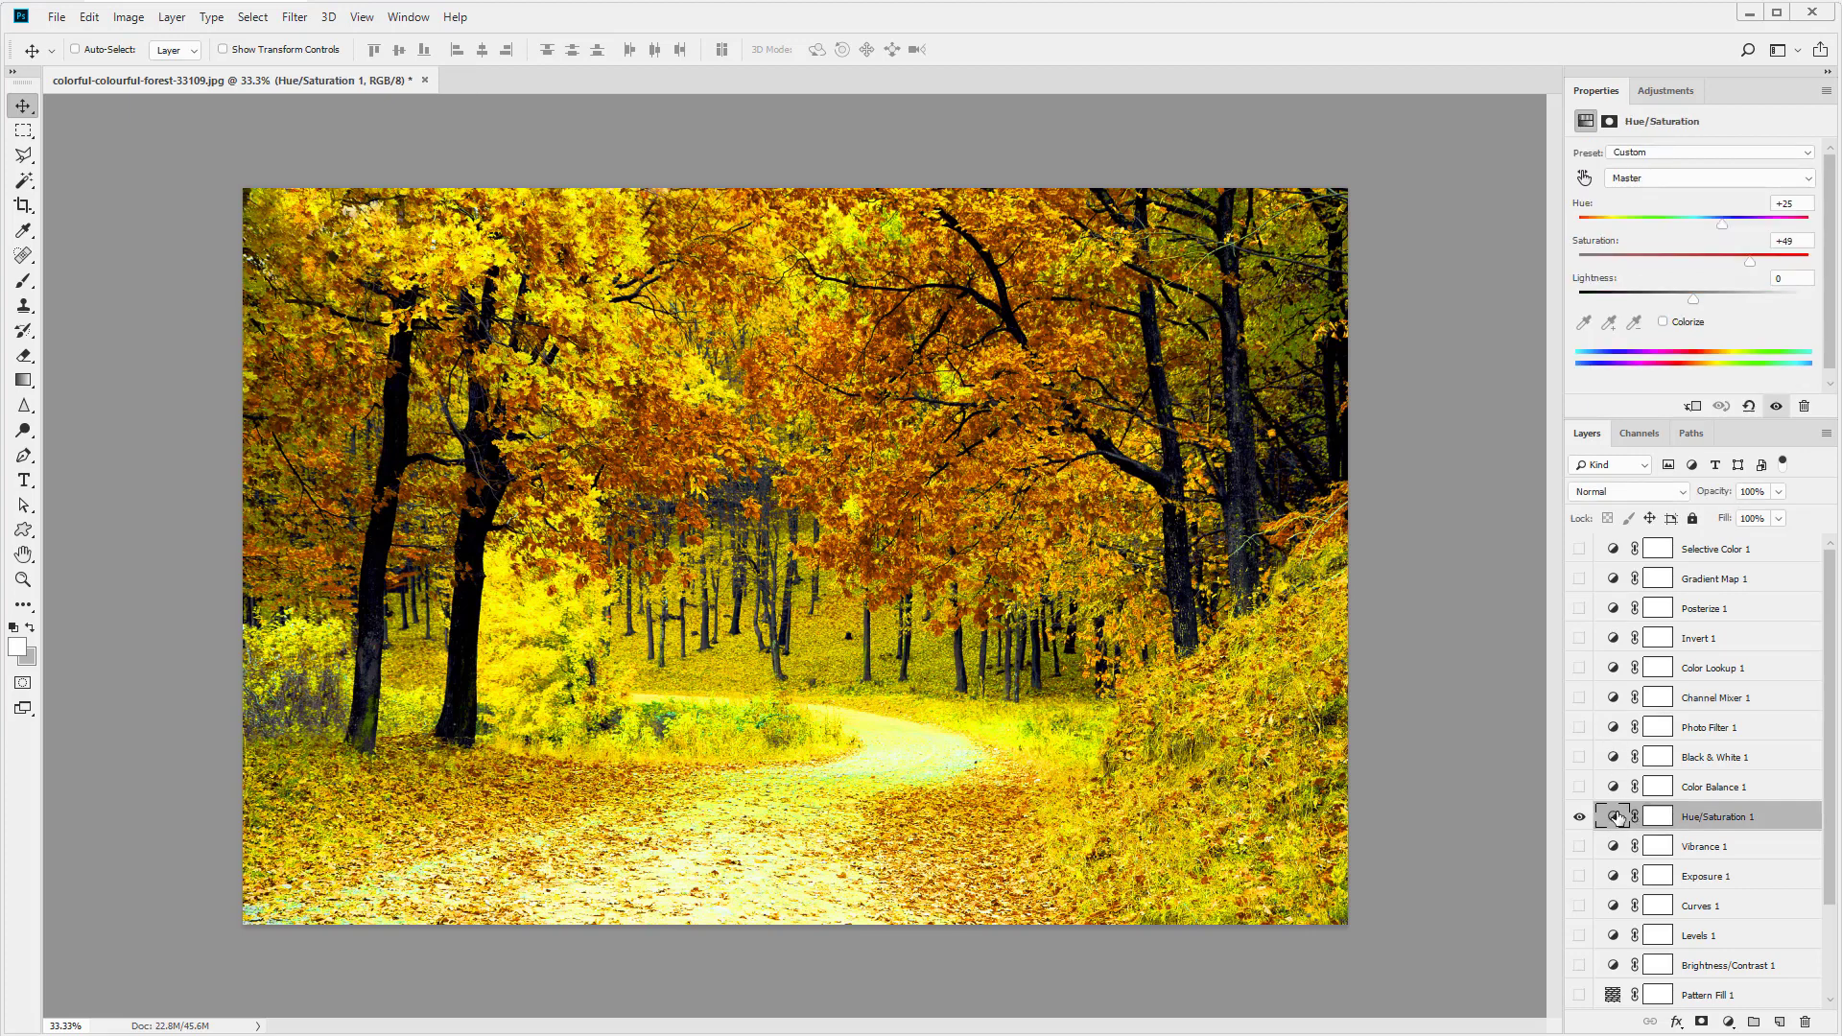